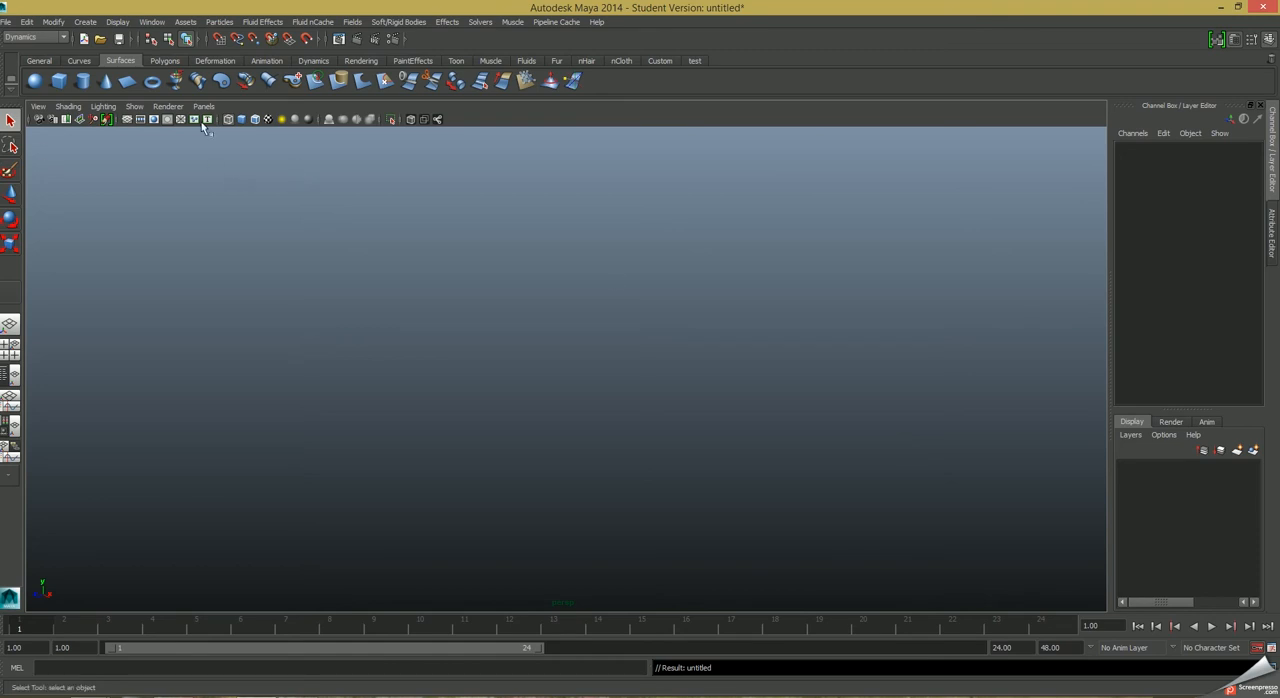
Create a NURBS torus, display it shaded, and set its Rotate X to 90.
click(152, 81)
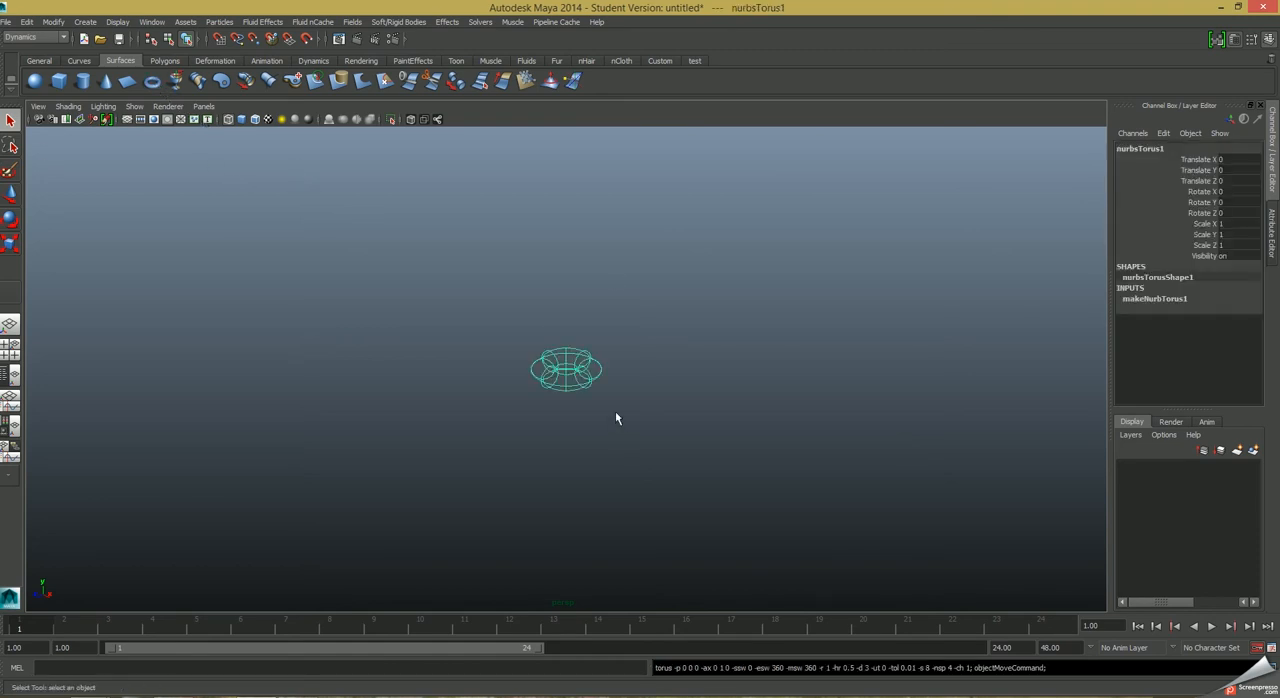
key(5)
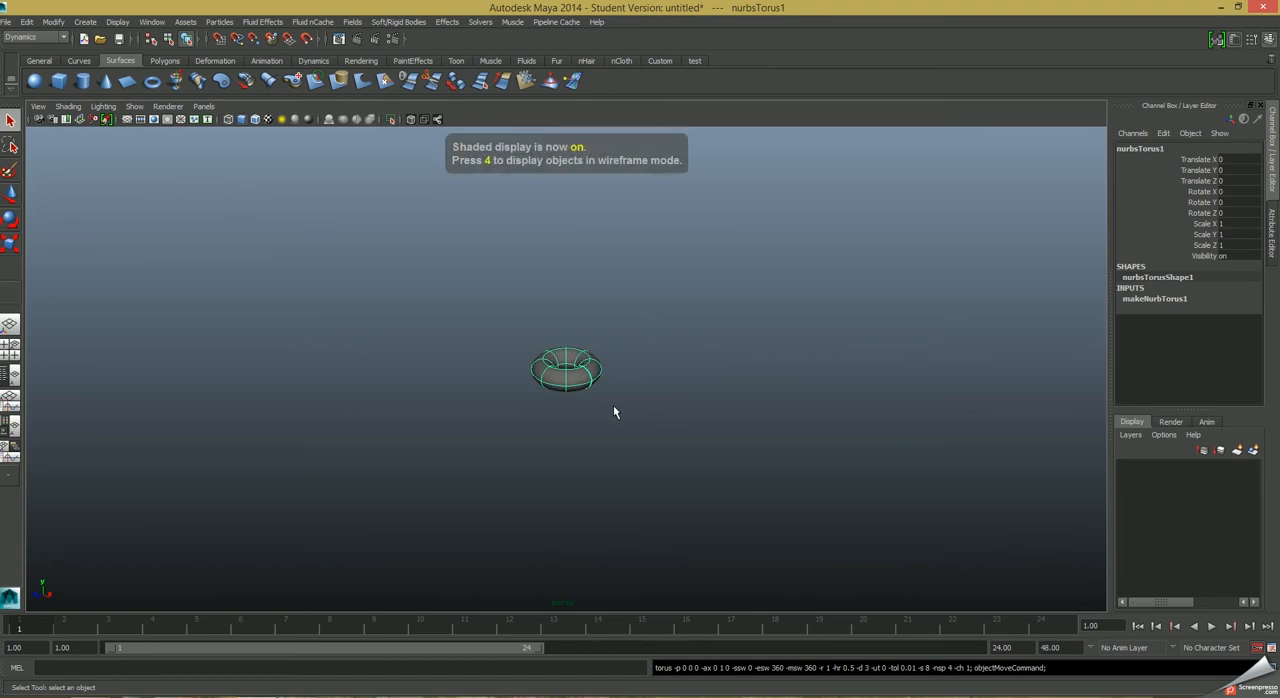
click(1238, 192)
text(9)
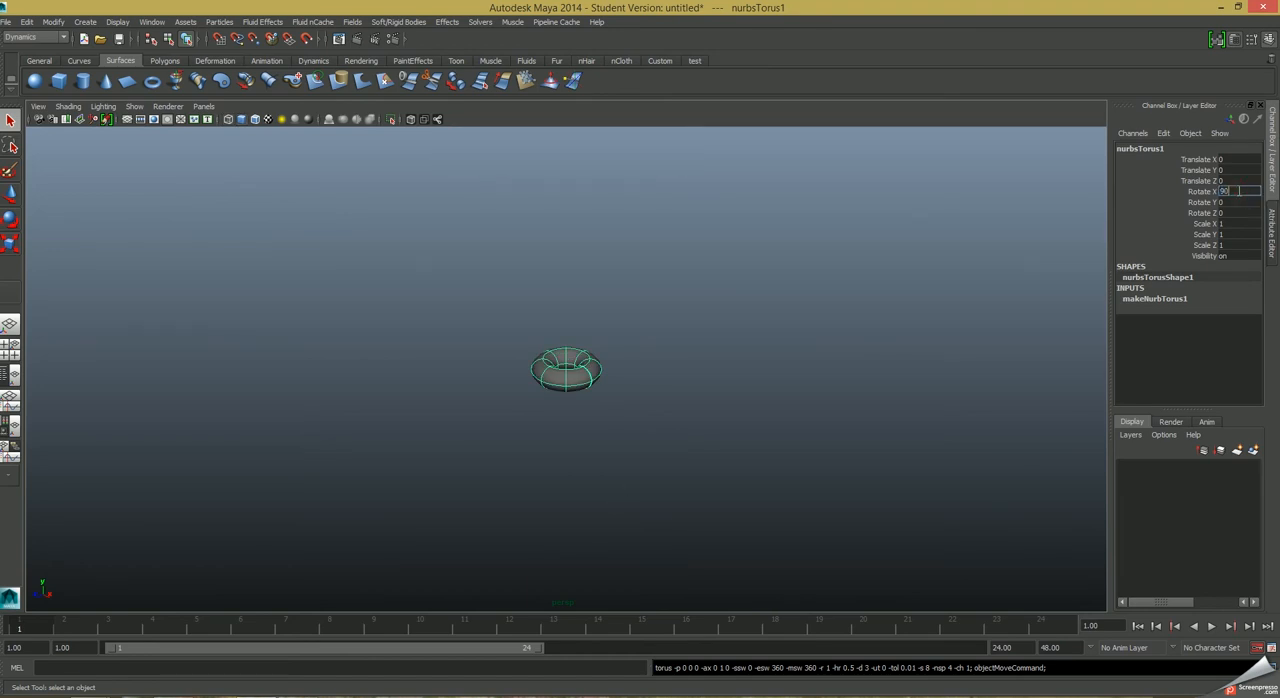
text(0)
key(Return)
Set the torus's Height Ratio to 0.1 to make it a thin ring.
alt+drag(580, 458, 649, 437)
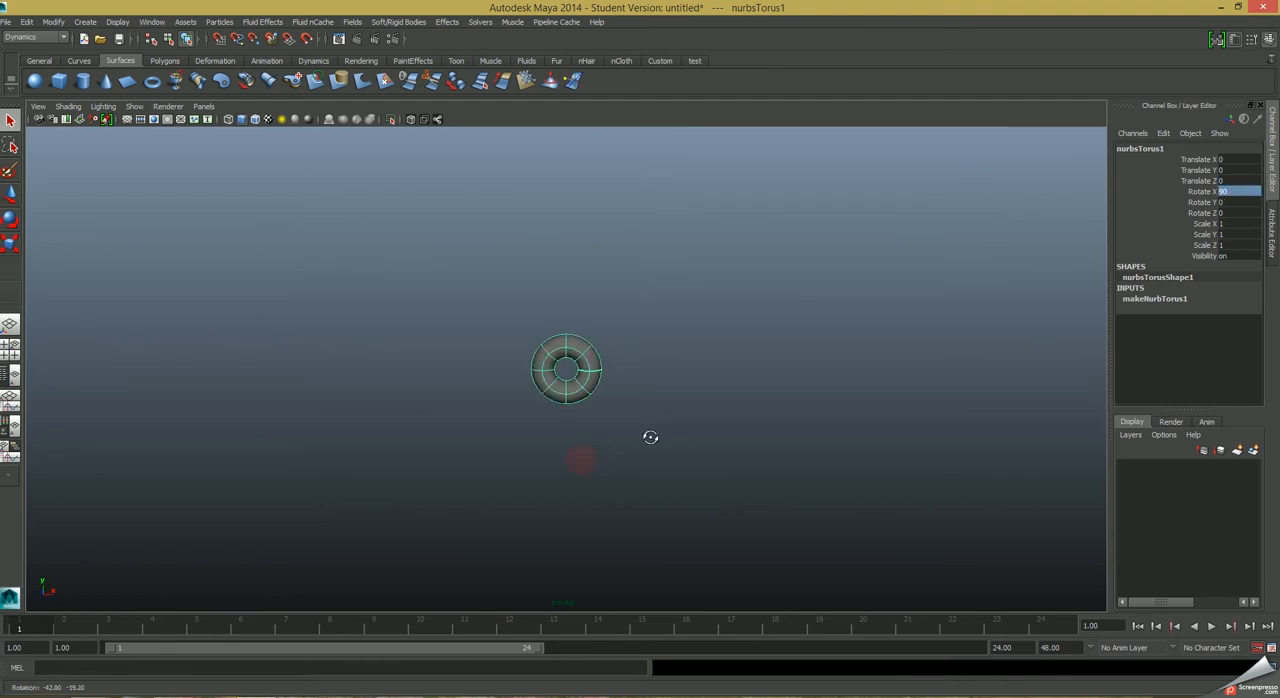
alt+right_drag(631, 437, 947, 493)
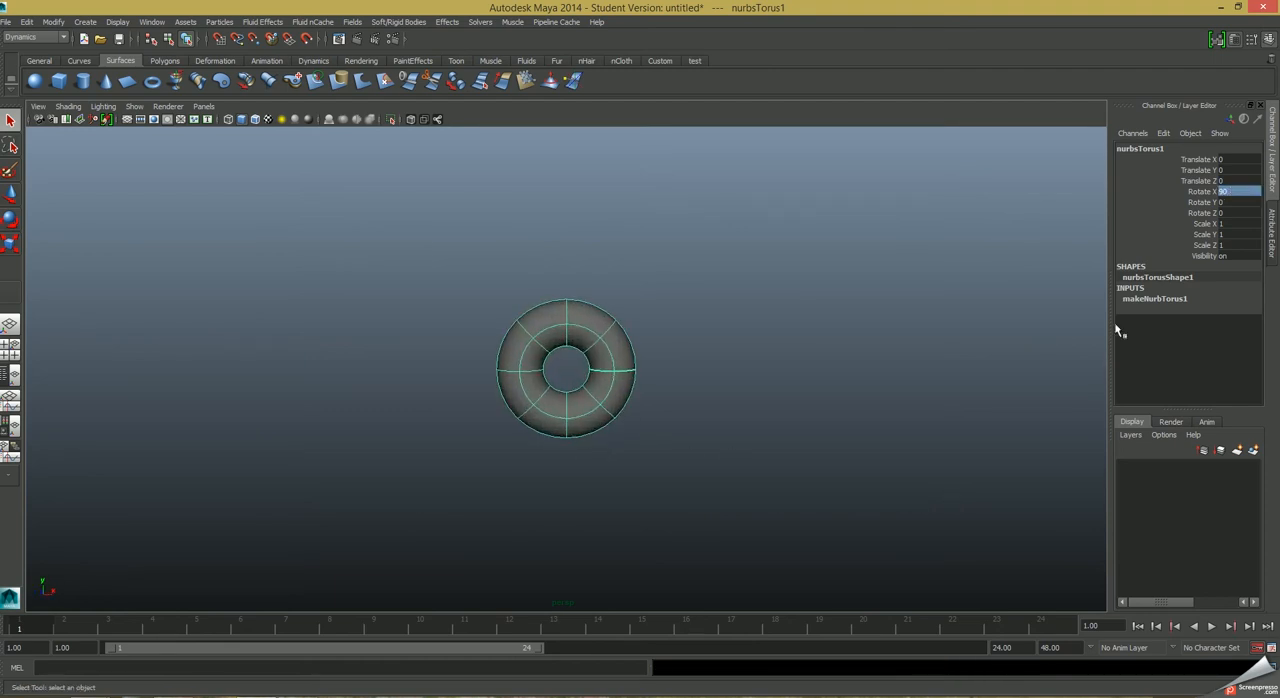
click(1134, 300)
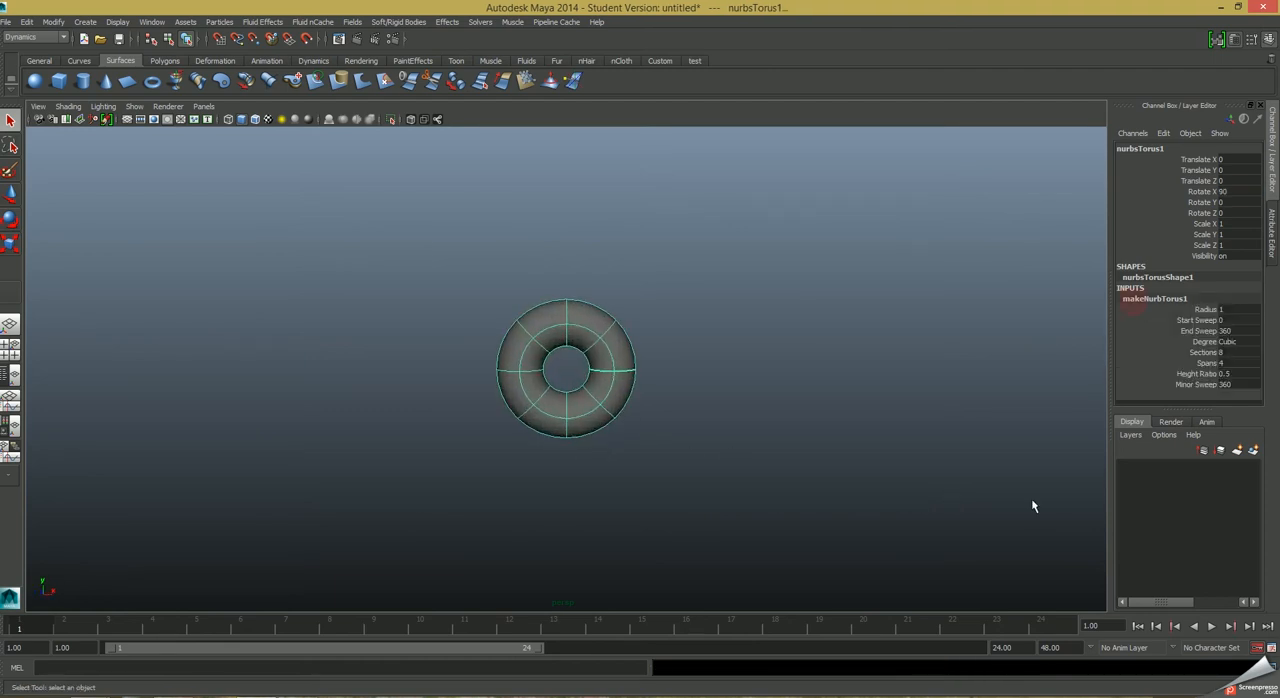
click(1228, 373)
text(0.1)
key(Return)
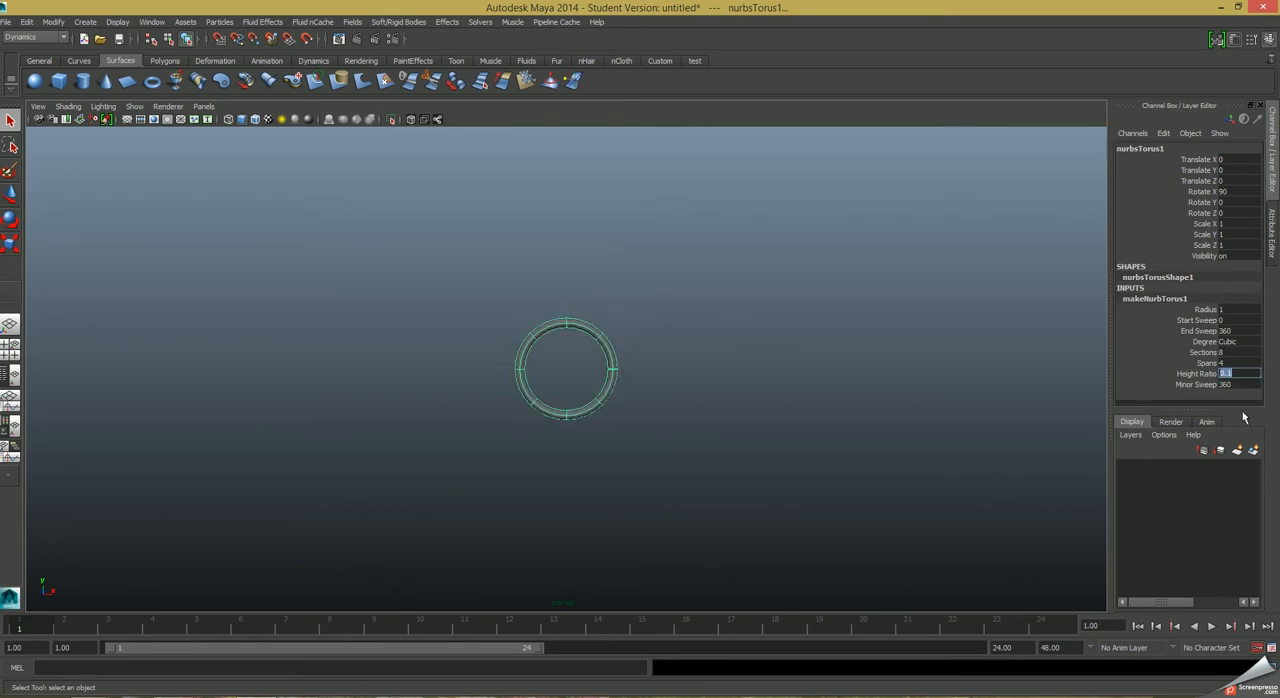
click(626, 515)
Duplicate the ring and move the copy down to a Translate Y of about -1.05.
alt+middle_drag(600, 431, 597, 406)
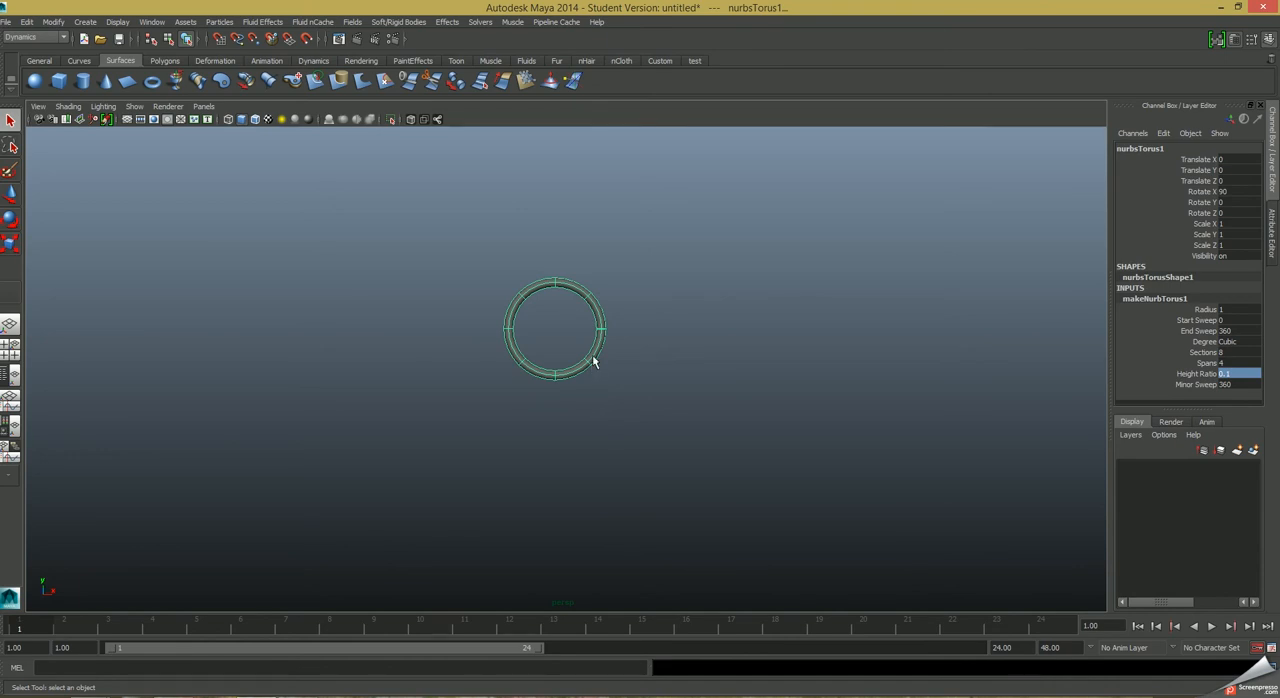
key(ctrl+d)
key(w)
drag(556, 288, 555, 336)
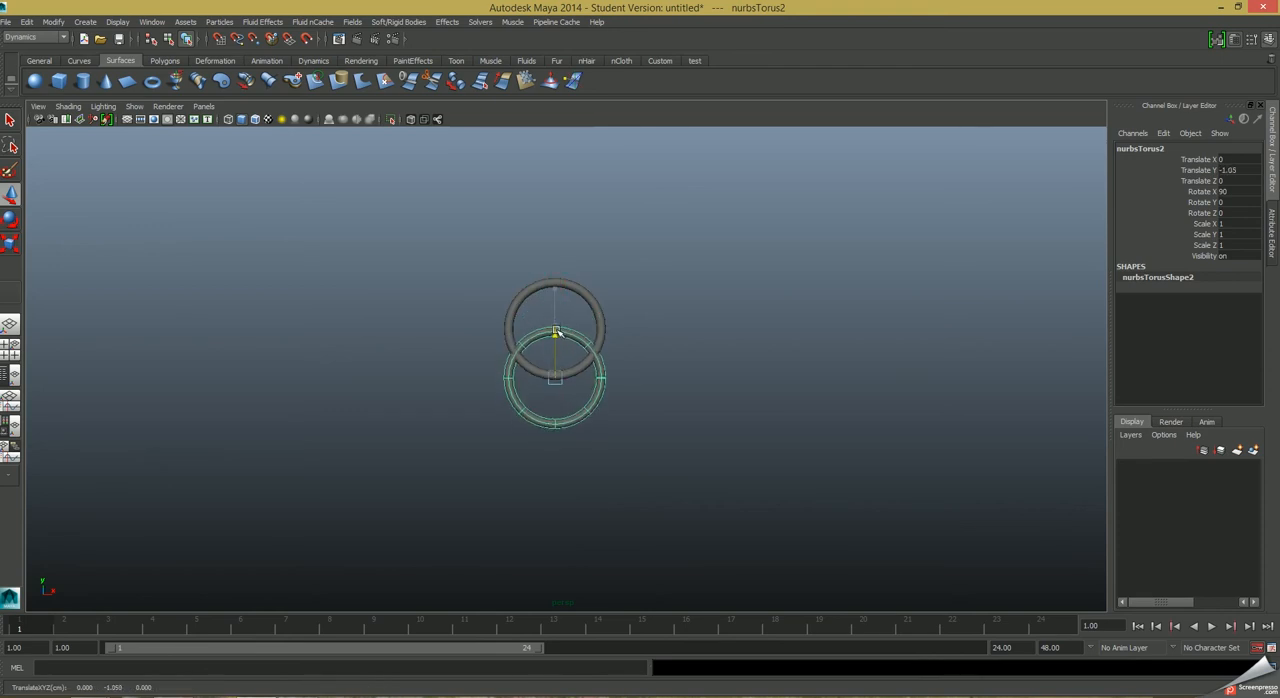
Scale the lower ring into an oval of about 0.558, 0.558, 0.966 and move it down to about -1.411 in Y.
key(r)
drag(556, 379, 555, 483)
drag(555, 377, 546, 382)
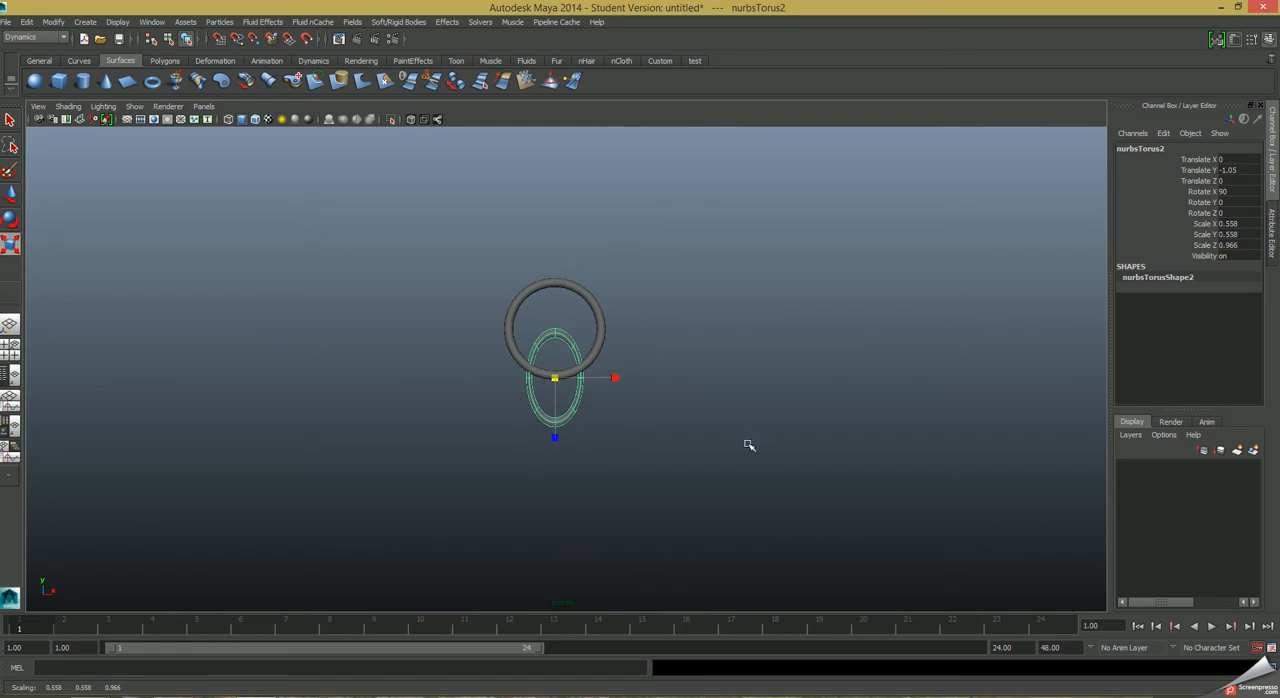
key(w)
drag(555, 333, 554, 349)
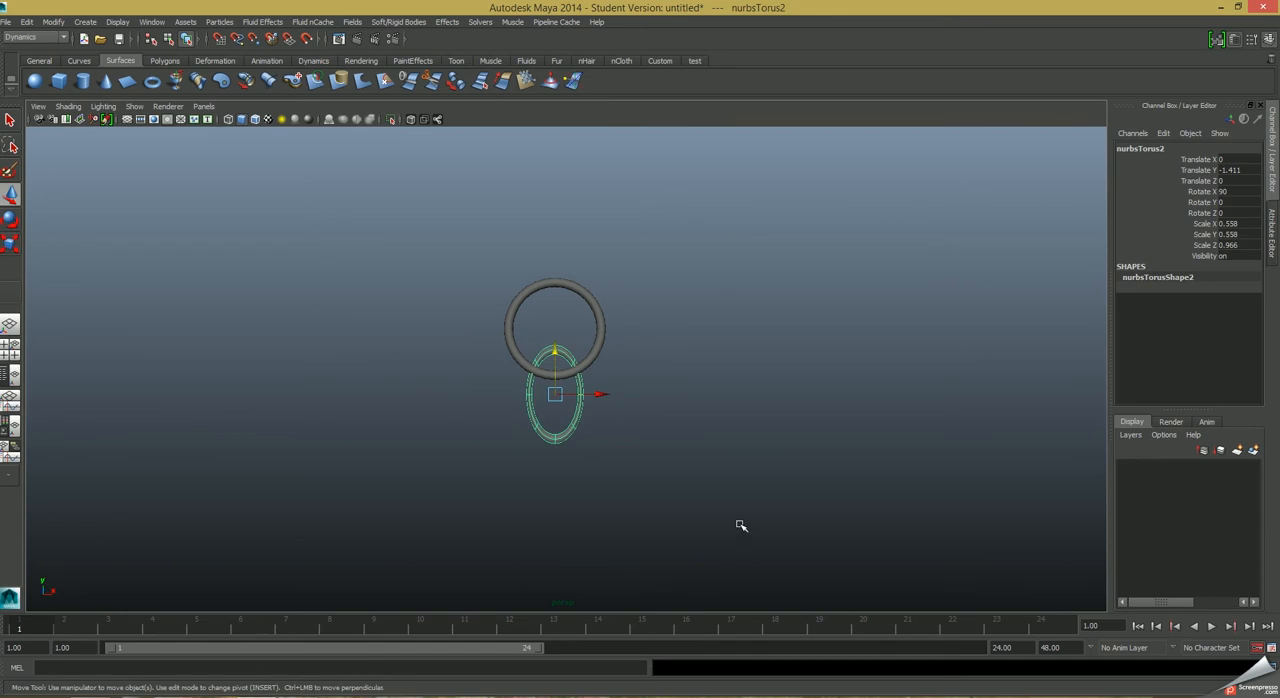
Duplicate the oval link four times, spacing the overlapping copies downward to a Translate Y of about -6.405.
alt+right_drag(720, 520, 511, 480)
alt+middle_drag(621, 485, 598, 323)
key(ctrl+d)
key(ctrl+d)
drag(545, 219, 546, 364)
key(ctrl+d)
key(ctrl+d)
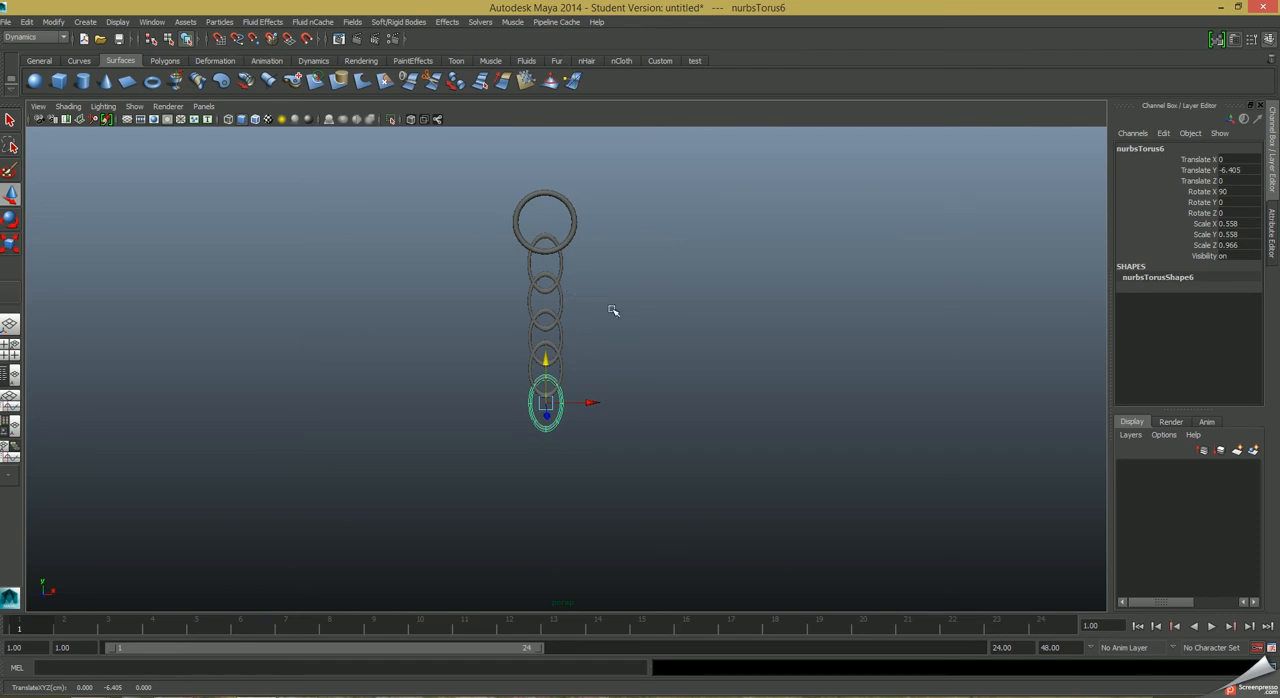
Set Rotate Y to 90 on the first, third and fifth oval links so alternate links interlock.
alt+drag(726, 388, 566, 400)
alt+right_drag(548, 396, 582, 392)
alt+drag(582, 392, 626, 429)
alt+right_drag(626, 429, 704, 430)
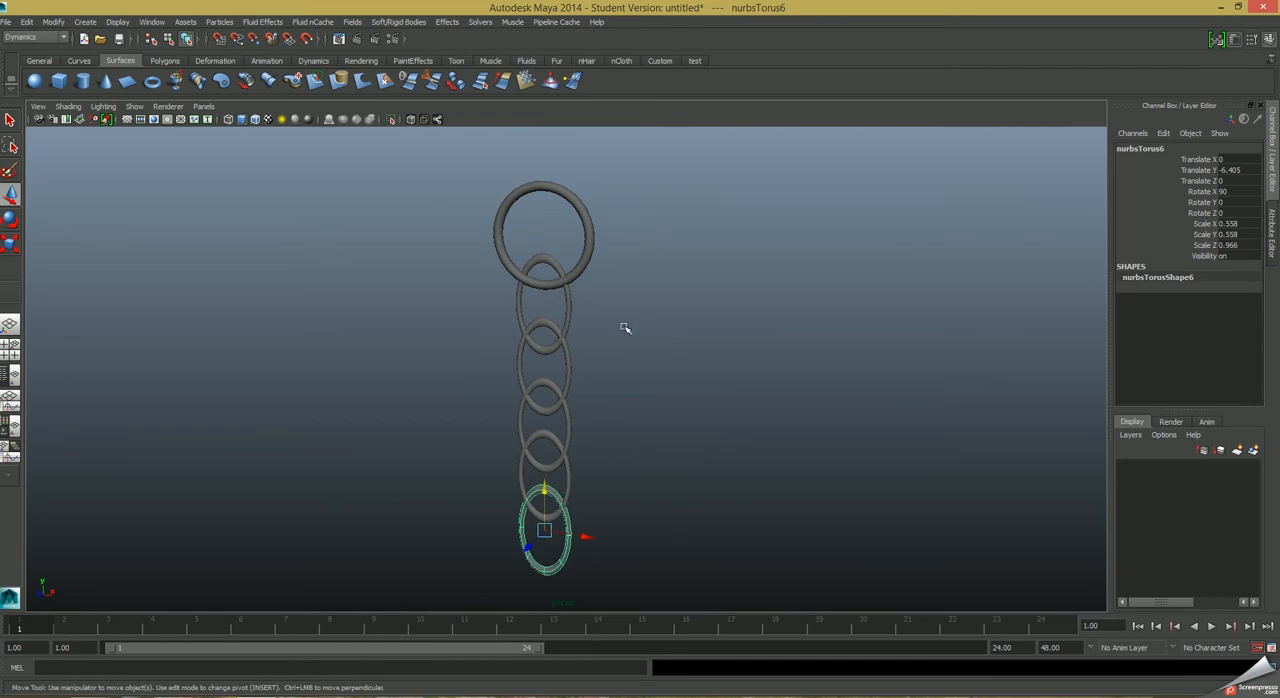
click(571, 311)
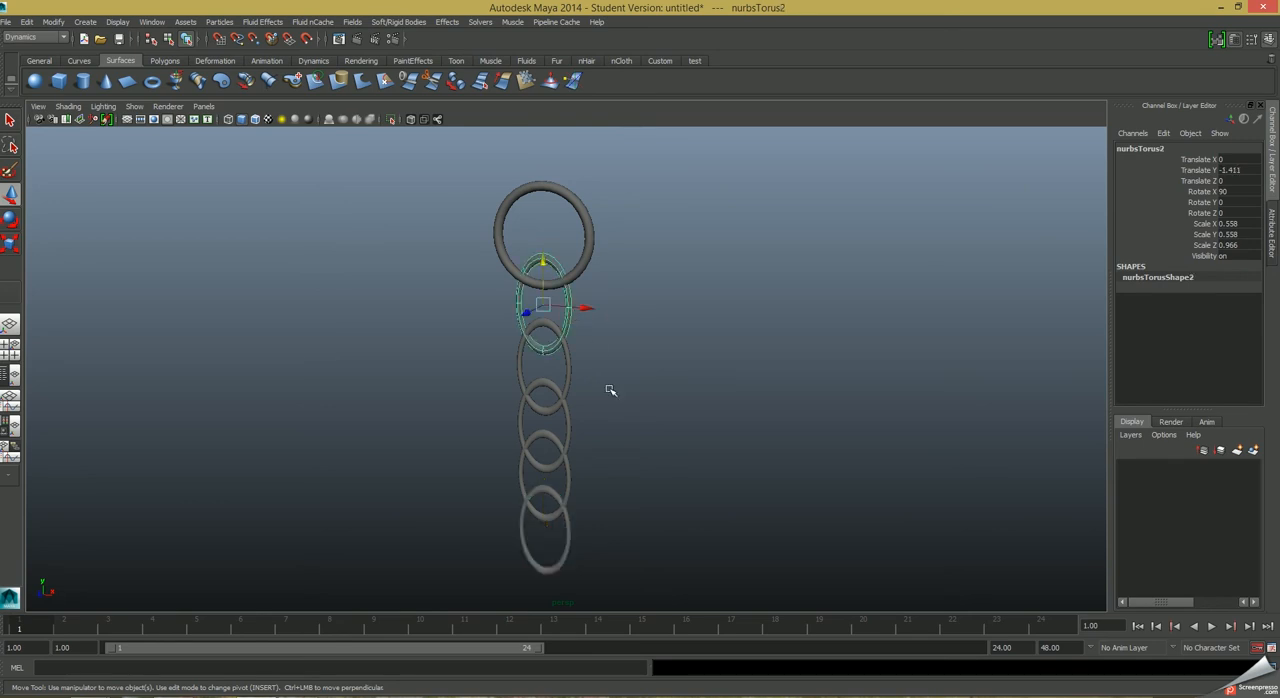
shift+click(570, 425)
shift+click(567, 531)
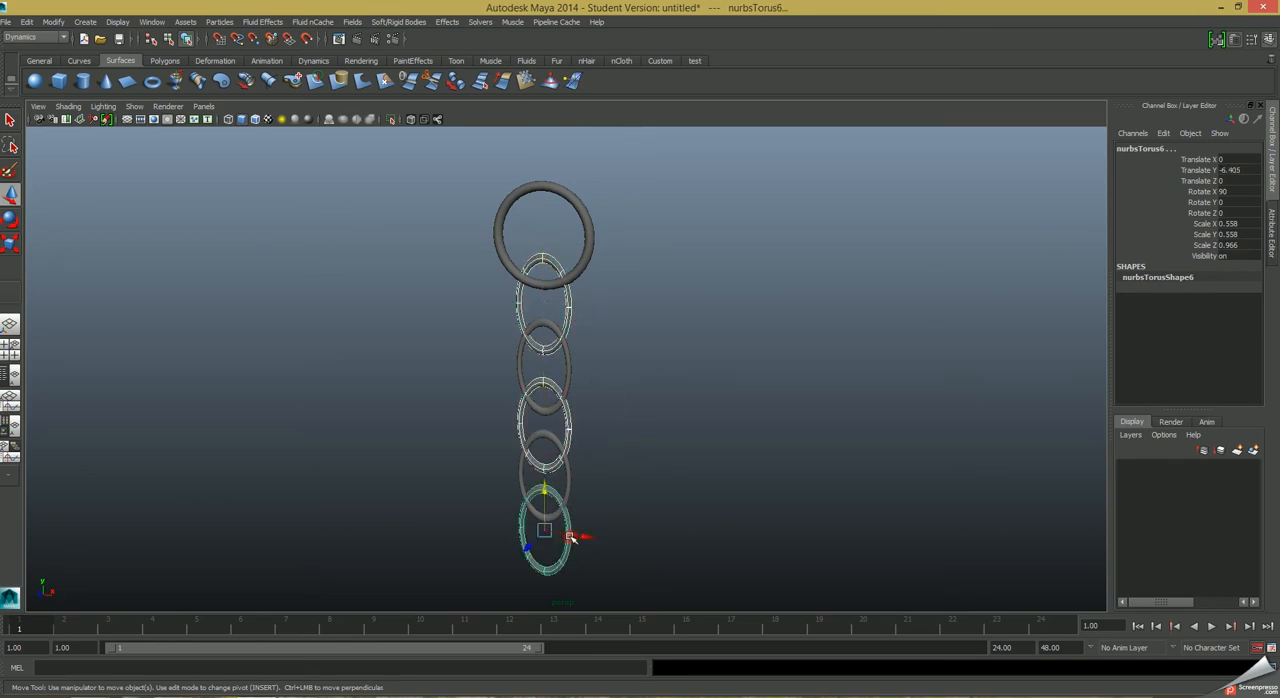
click(1237, 202)
text(90)
key(Return)
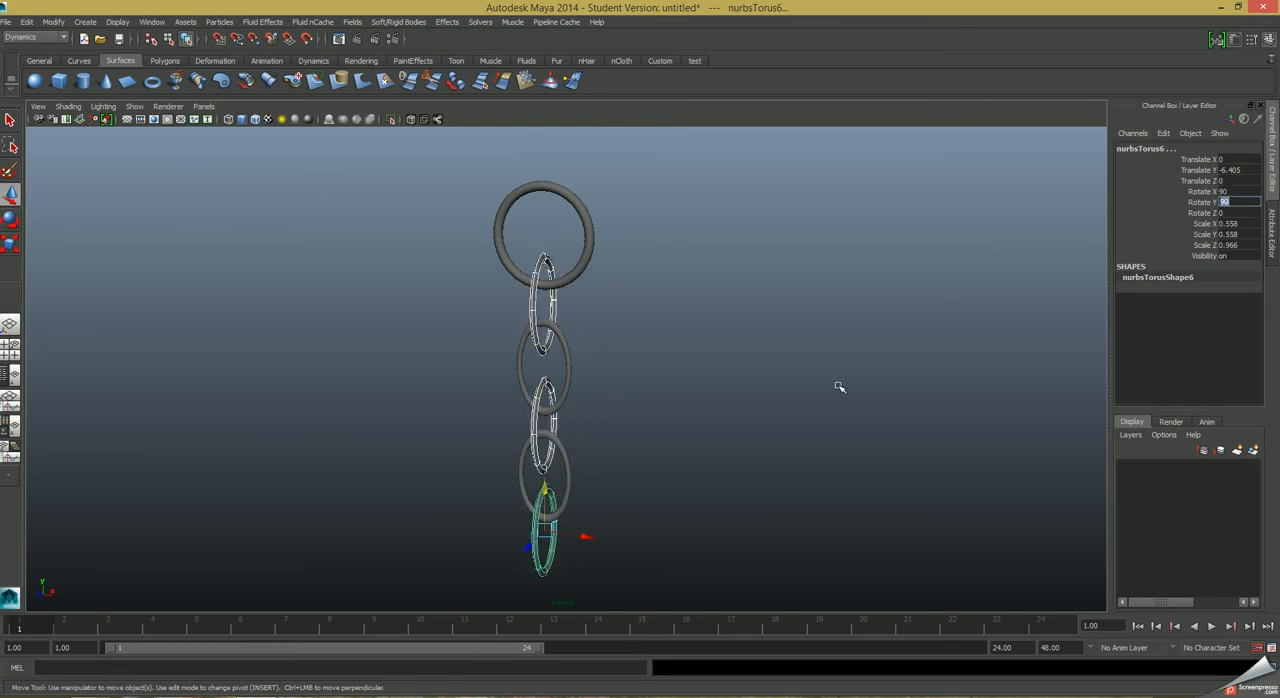
Make the large top ring a passive rigid body.
alt+drag(718, 488, 617, 447)
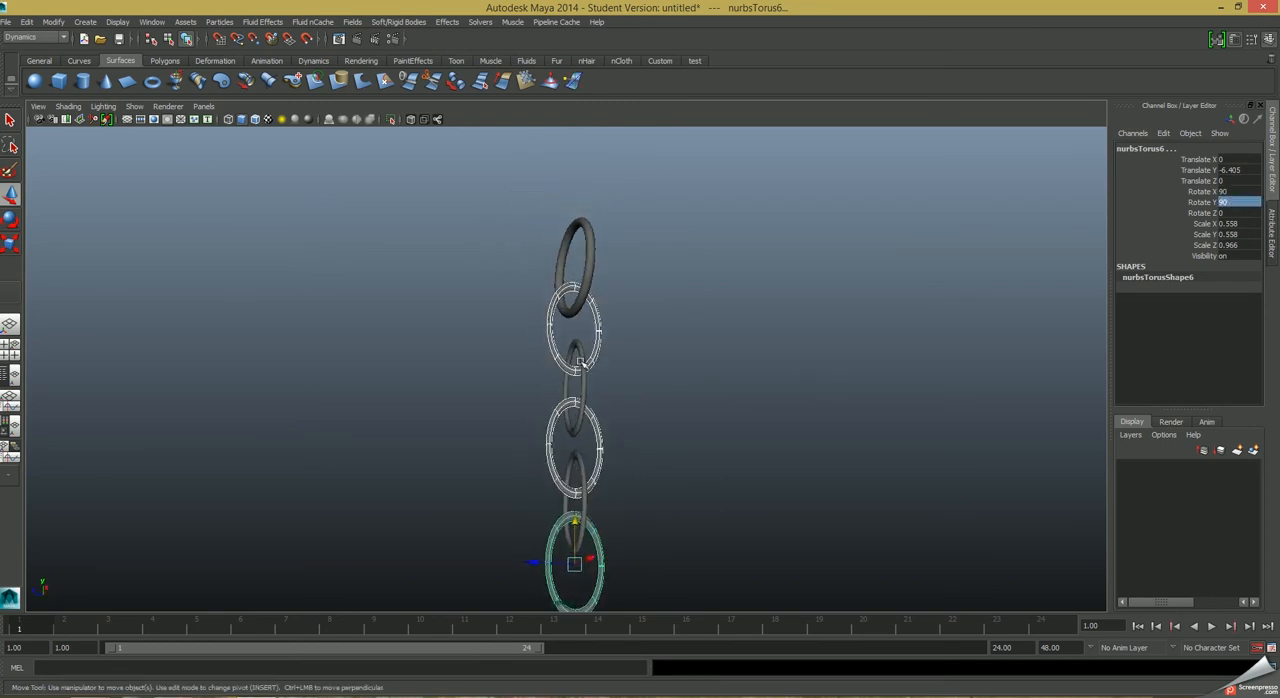
alt+drag(646, 399, 613, 496)
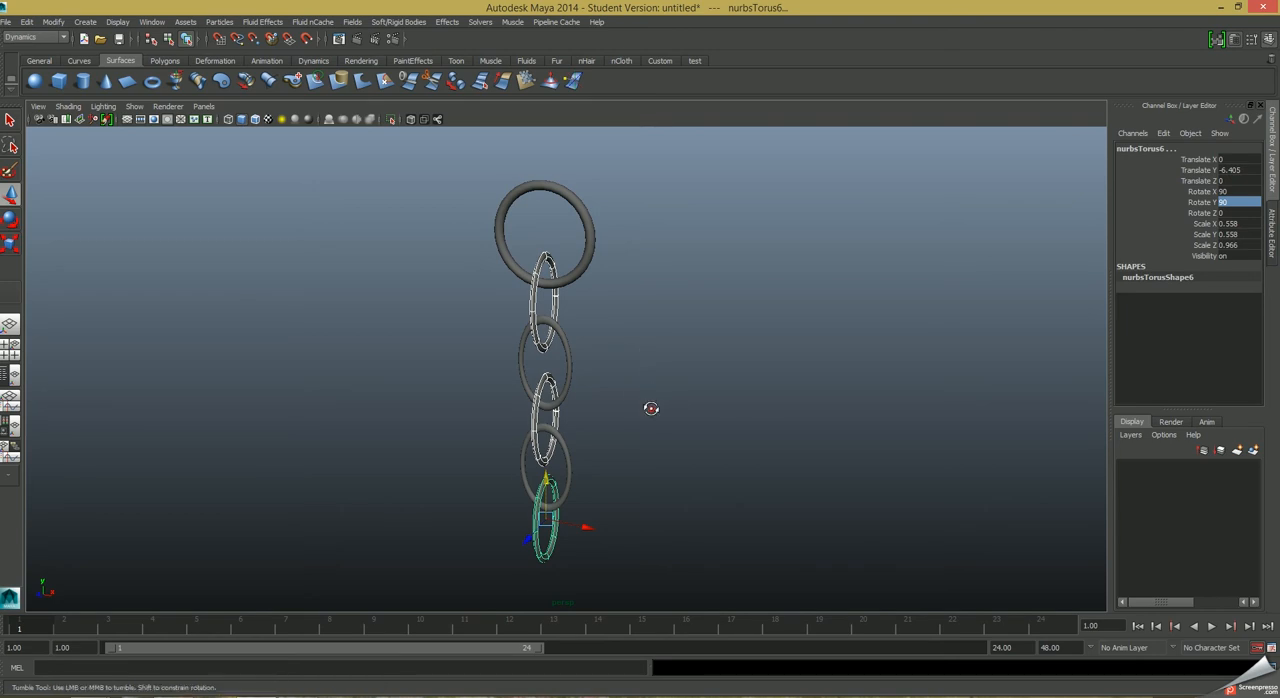
alt+drag(651, 406, 634, 397)
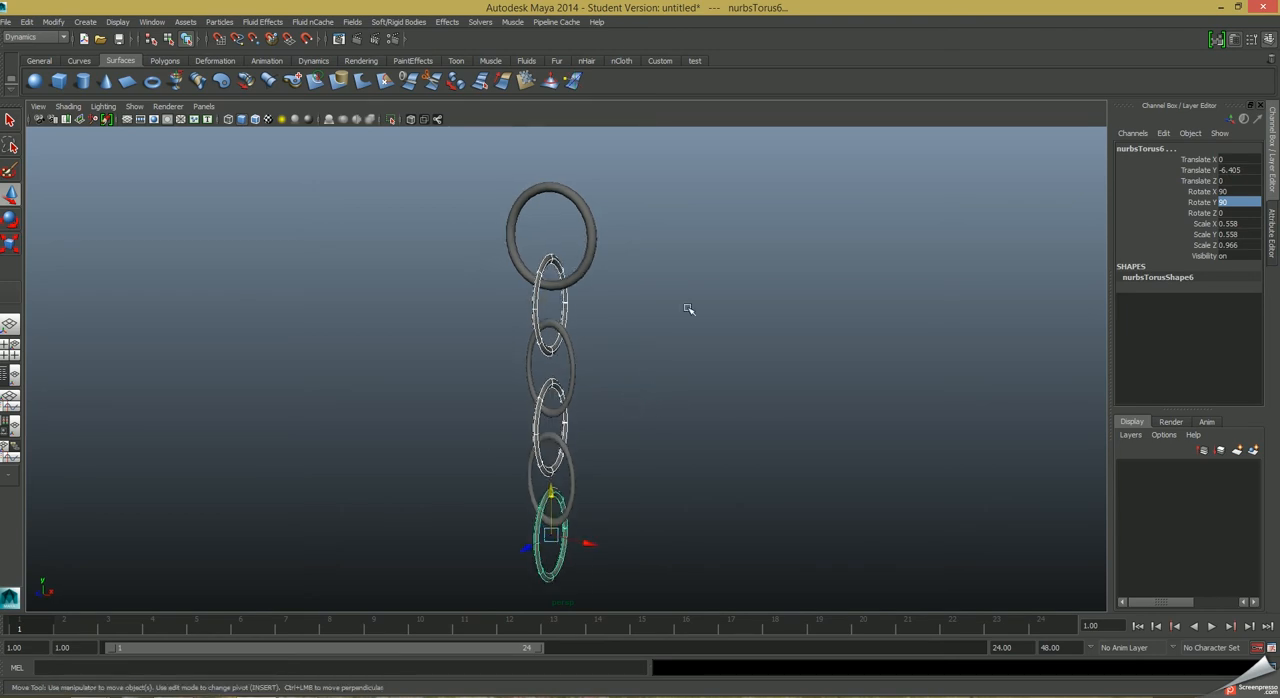
click(595, 240)
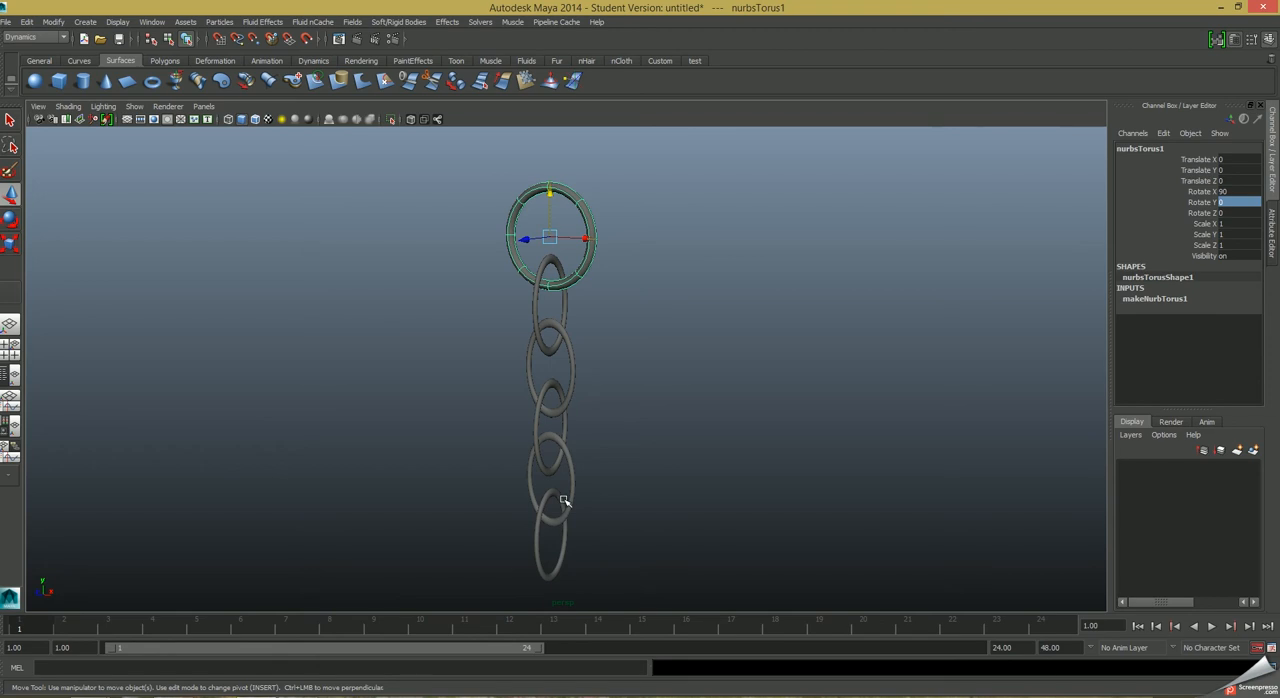
click(398, 22)
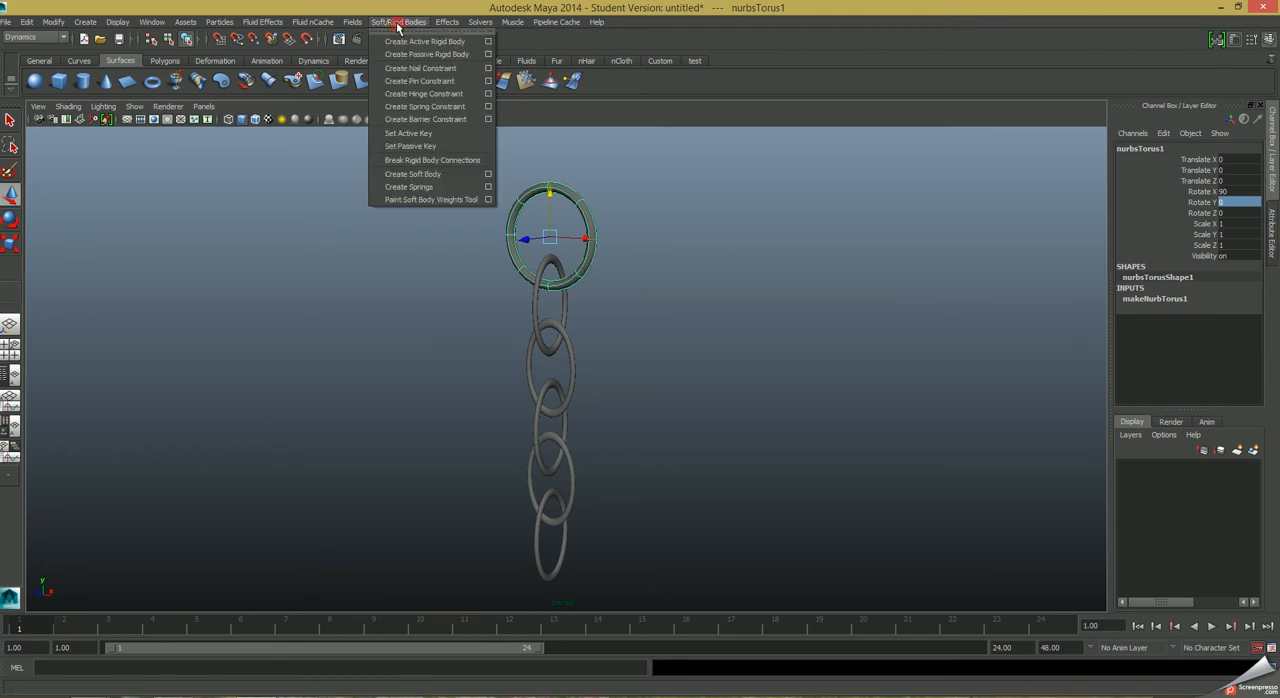
click(405, 54)
Keep the Soft/Rigid Bodies commands open beside the chain and make the upper two oval links active rigid bodies.
click(400, 22)
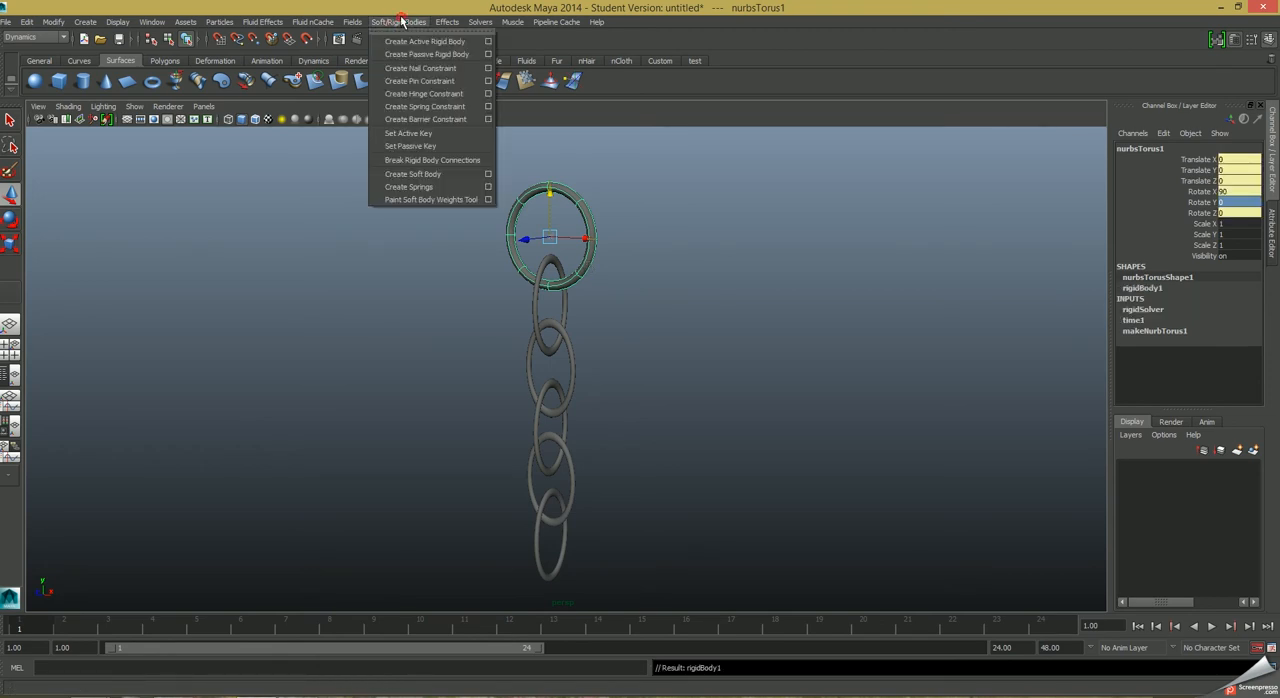
click(408, 32)
drag(430, 14, 741, 216)
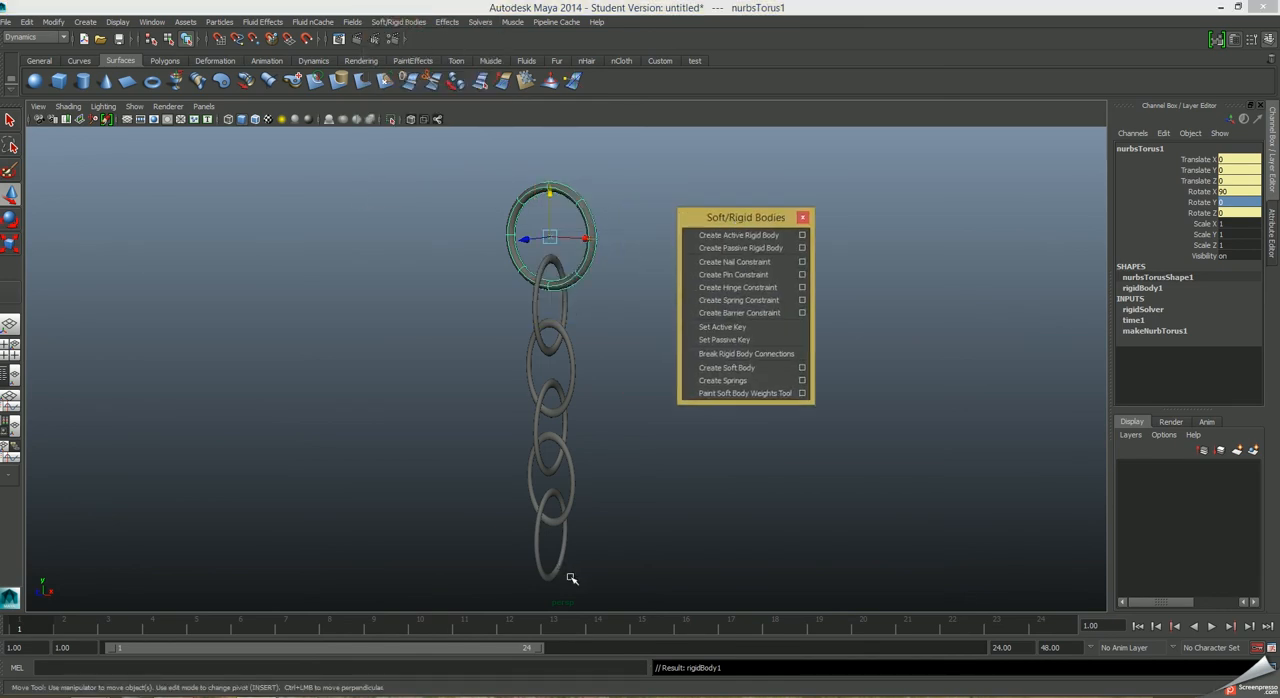
click(563, 303)
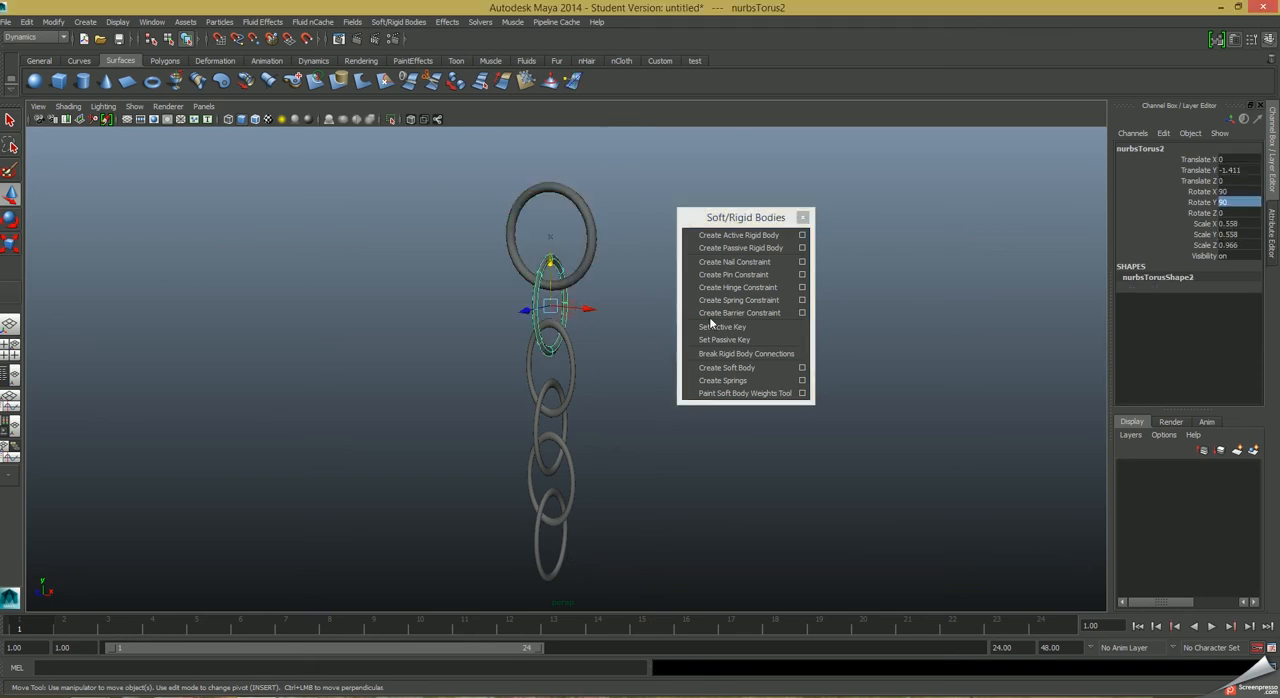
click(735, 236)
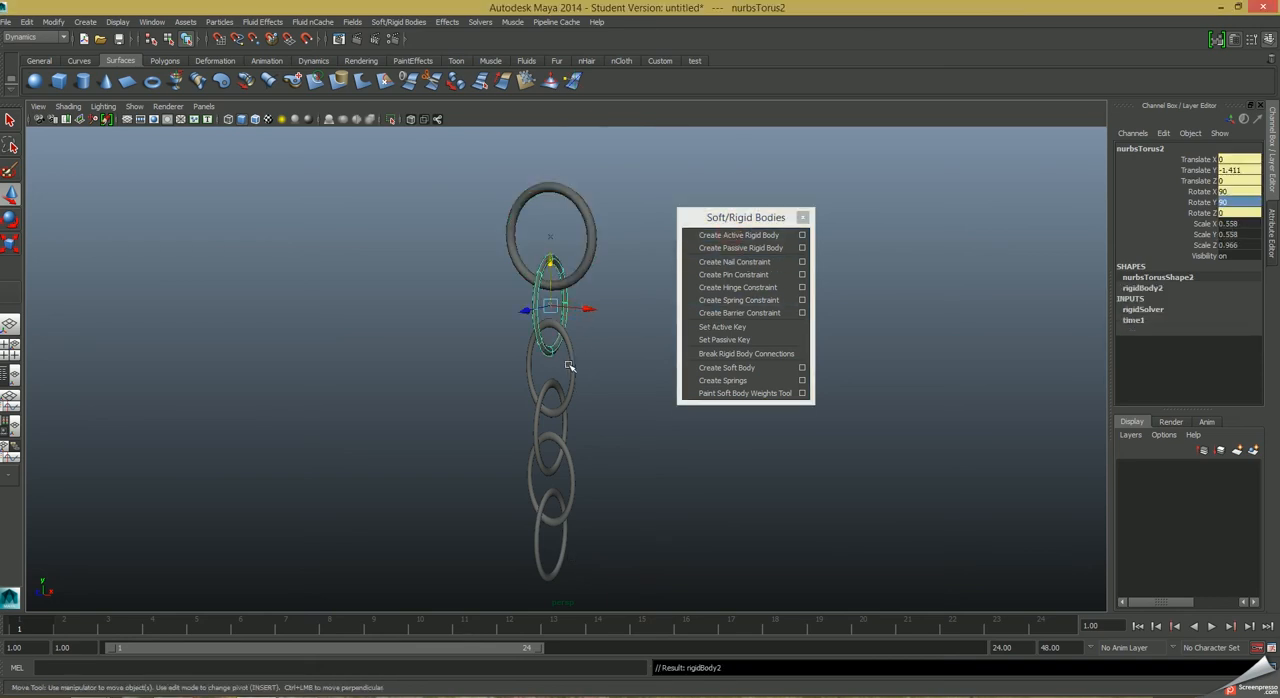
click(574, 362)
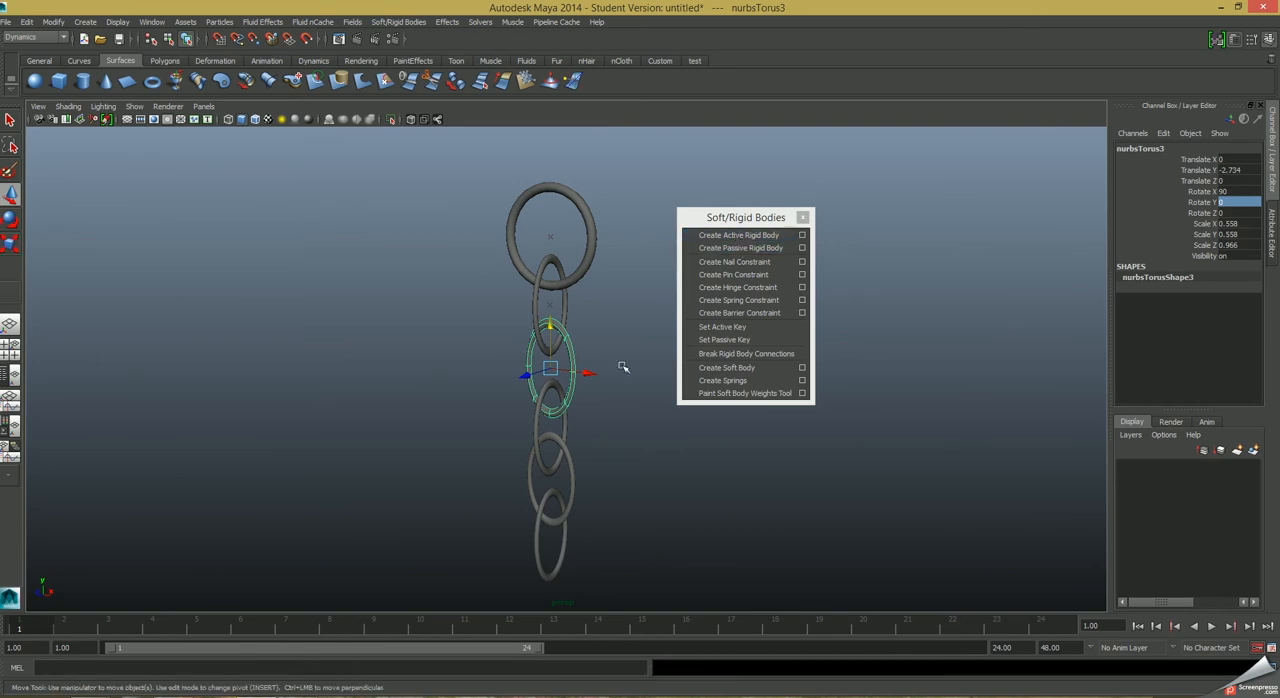
click(710, 235)
Make the three lowest oval links active rigid bodies and dismiss the floating Soft/Rigid Bodies commands.
click(537, 426)
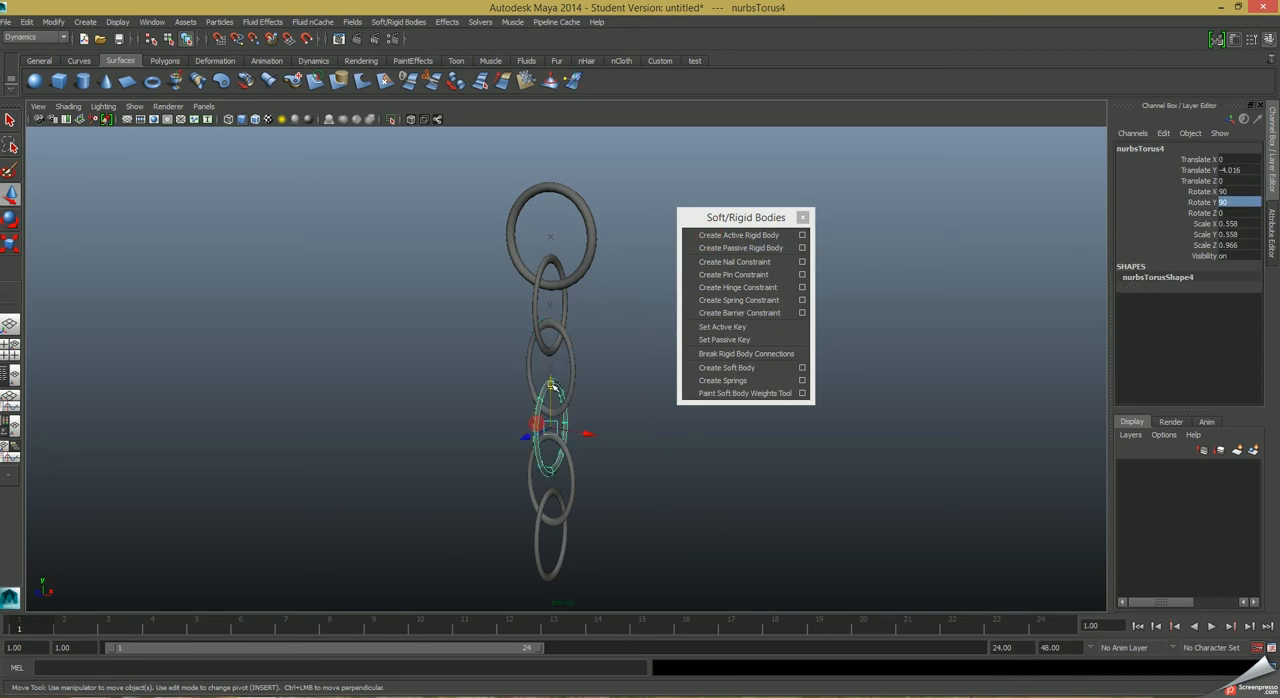
click(725, 247)
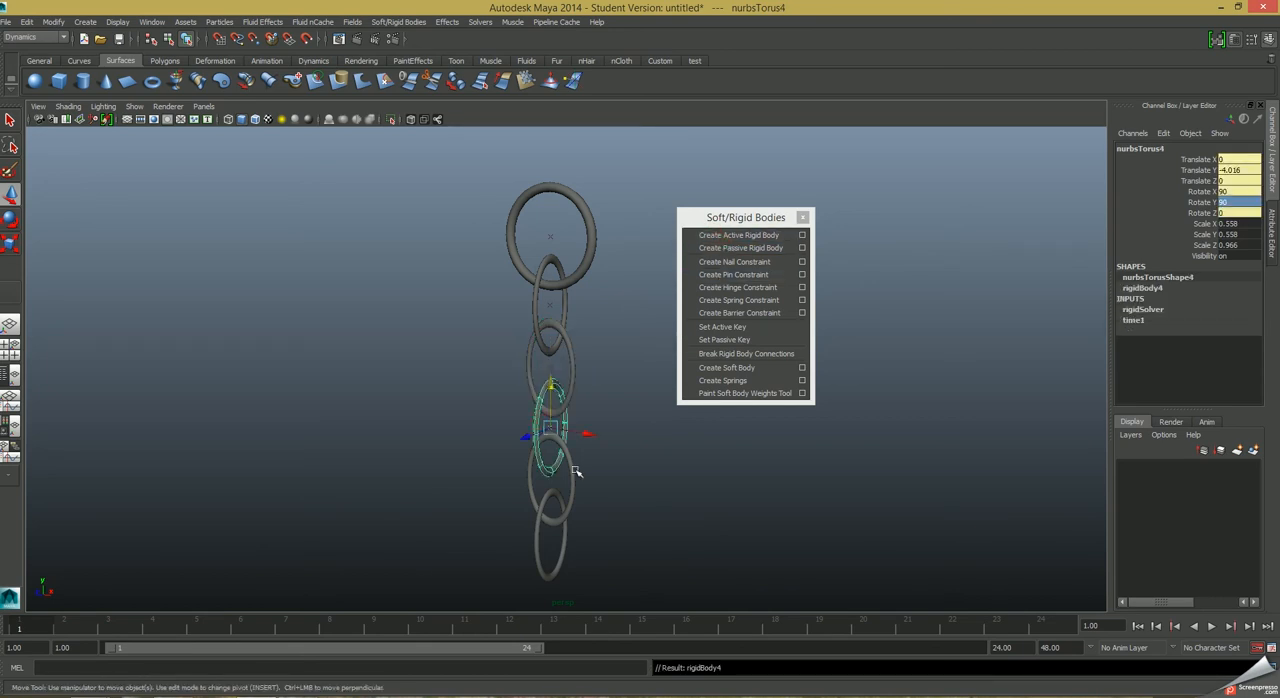
click(574, 474)
click(748, 236)
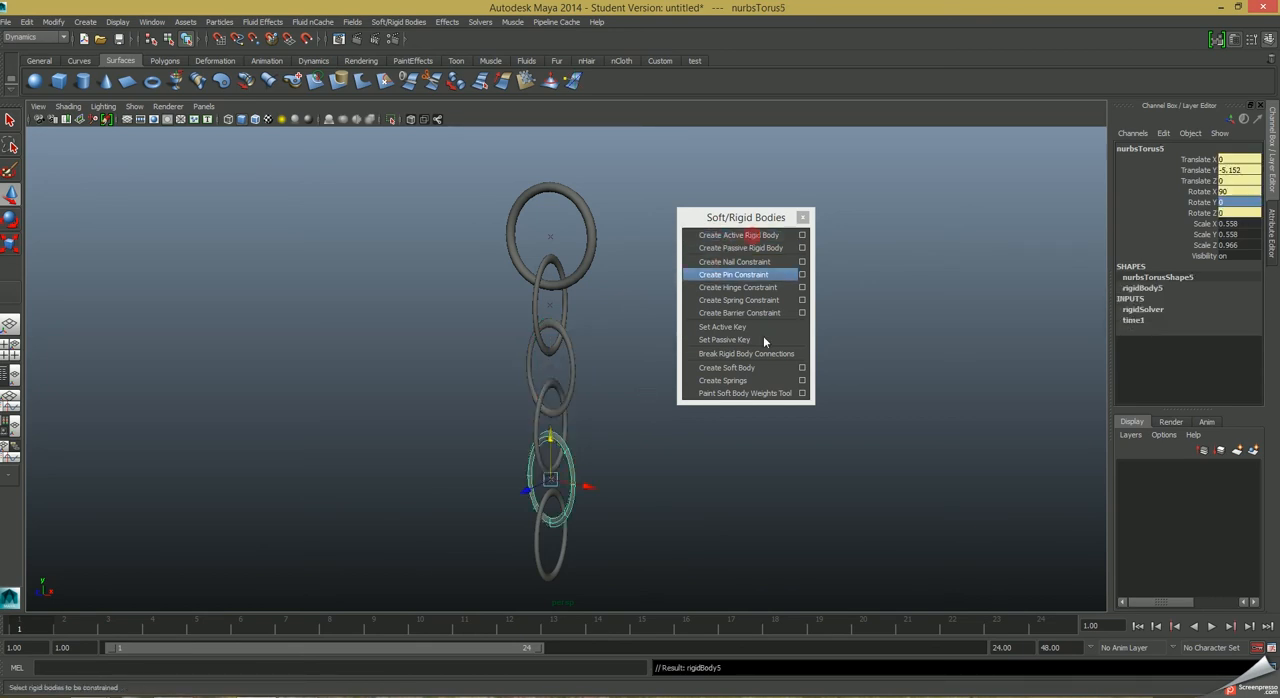
click(563, 555)
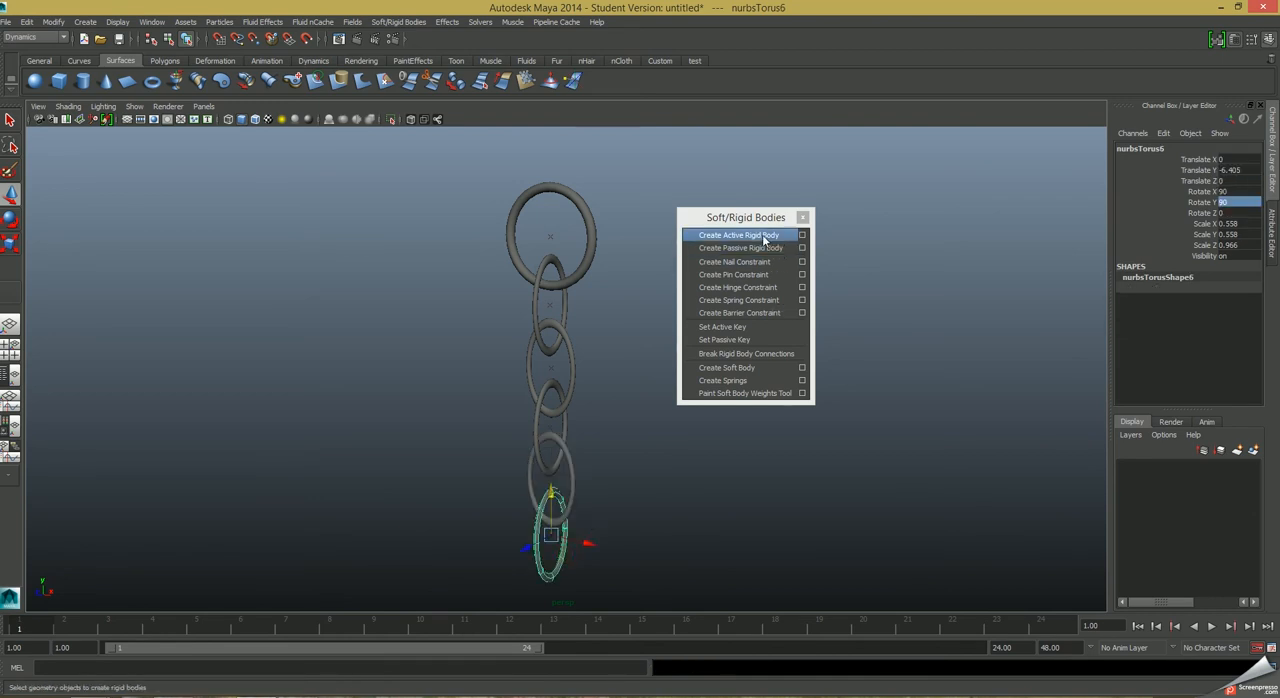
click(762, 234)
click(802, 217)
Apply a gravity field to the five oval links and play the simulation.
alt+drag(711, 477, 589, 452)
drag(609, 565, 498, 329)
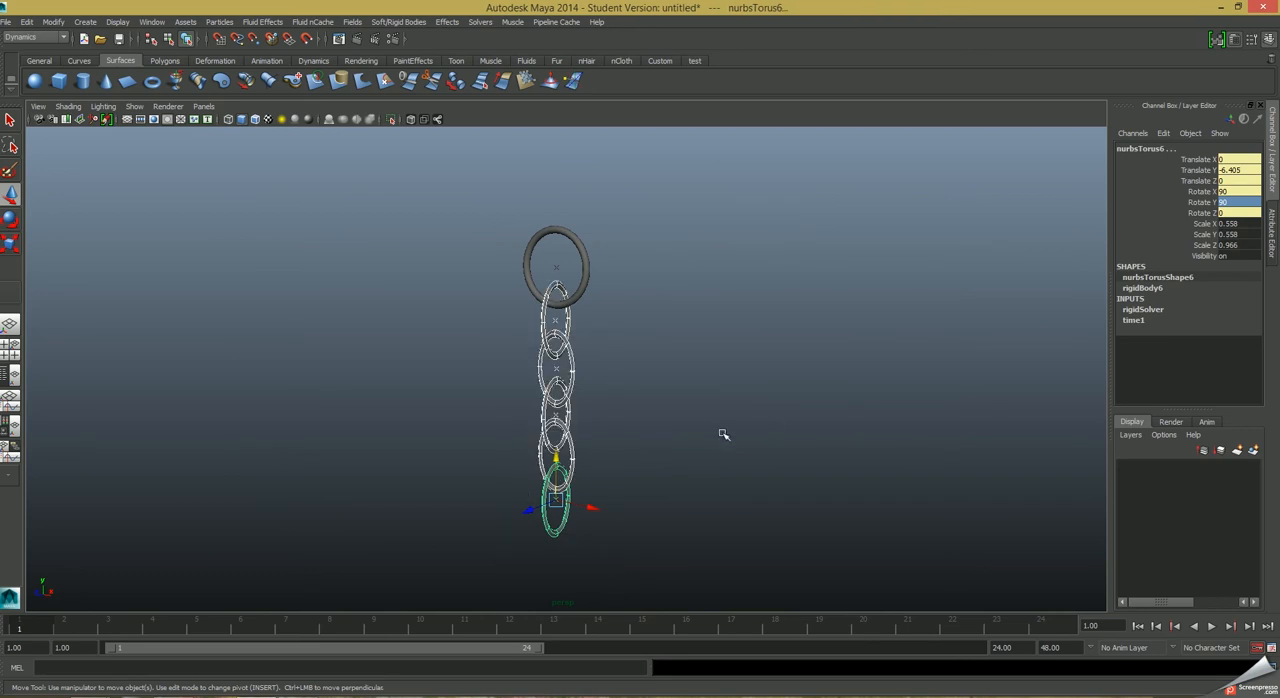
click(352, 22)
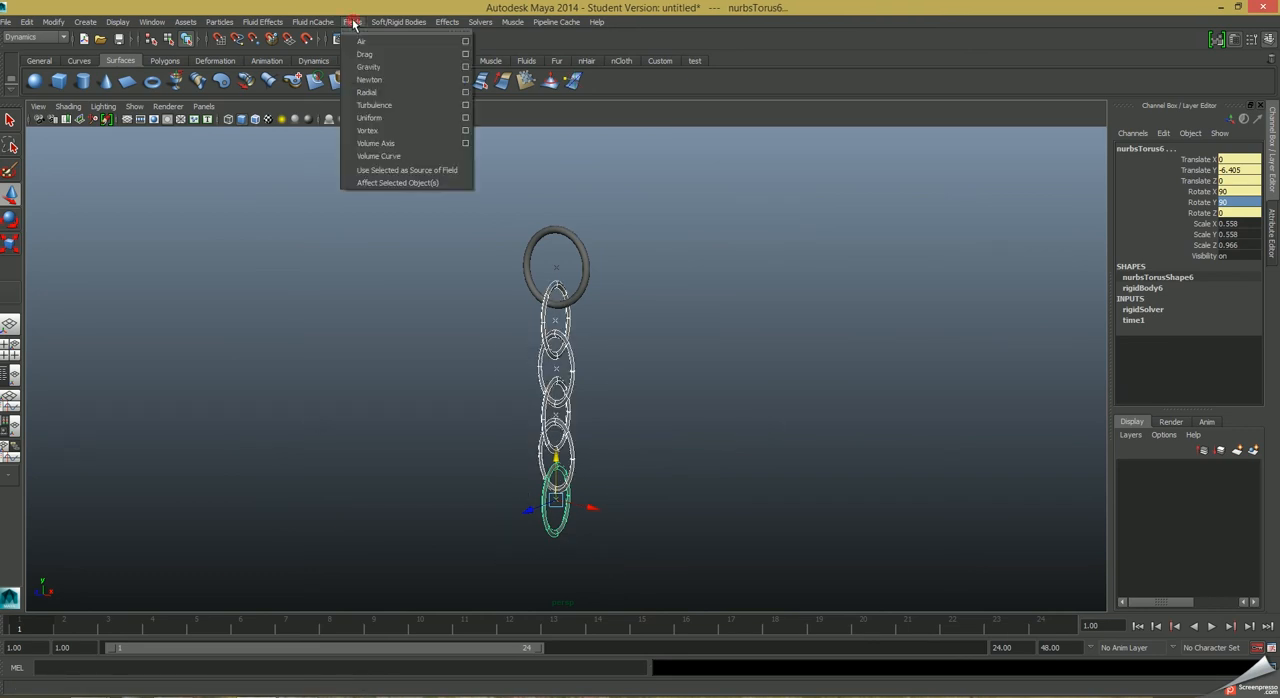
click(368, 66)
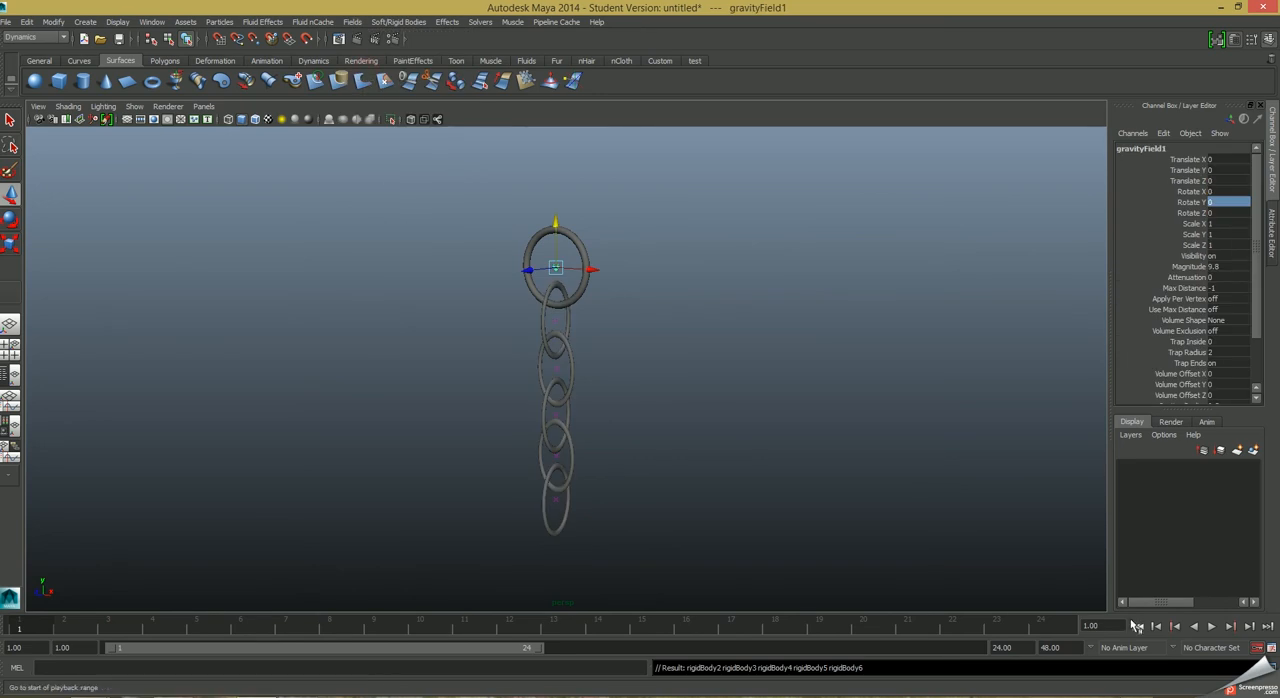
click(1212, 626)
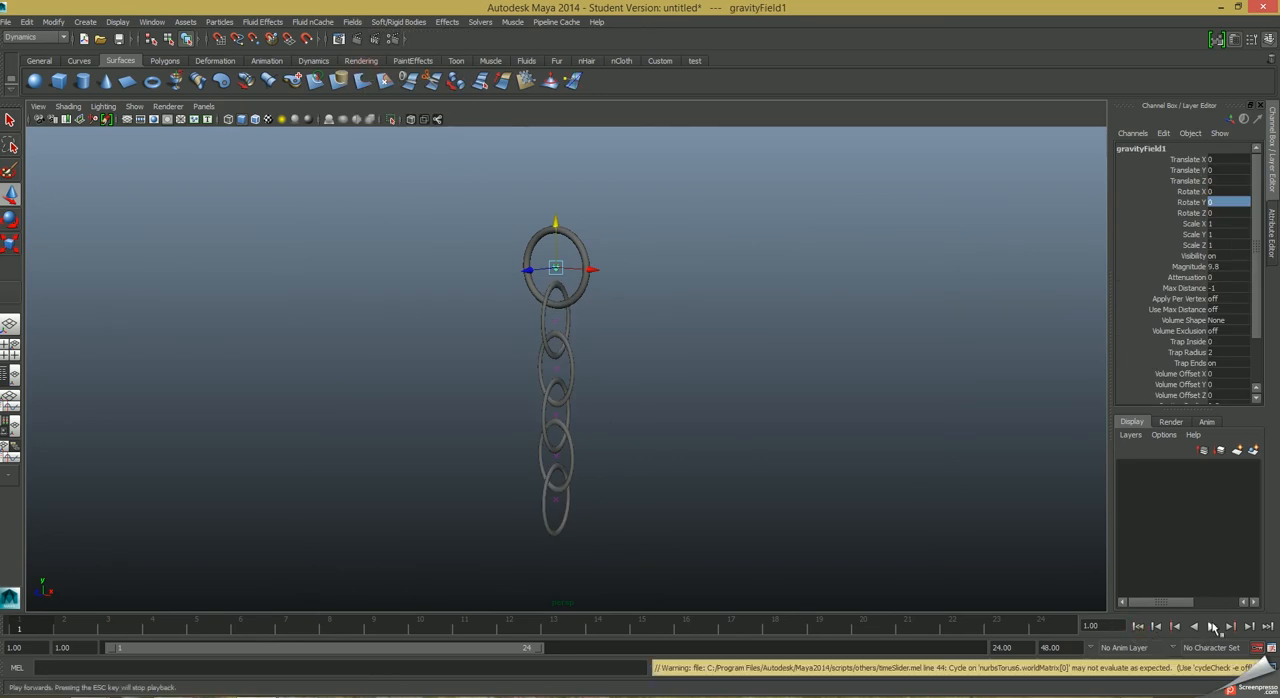
click(1213, 626)
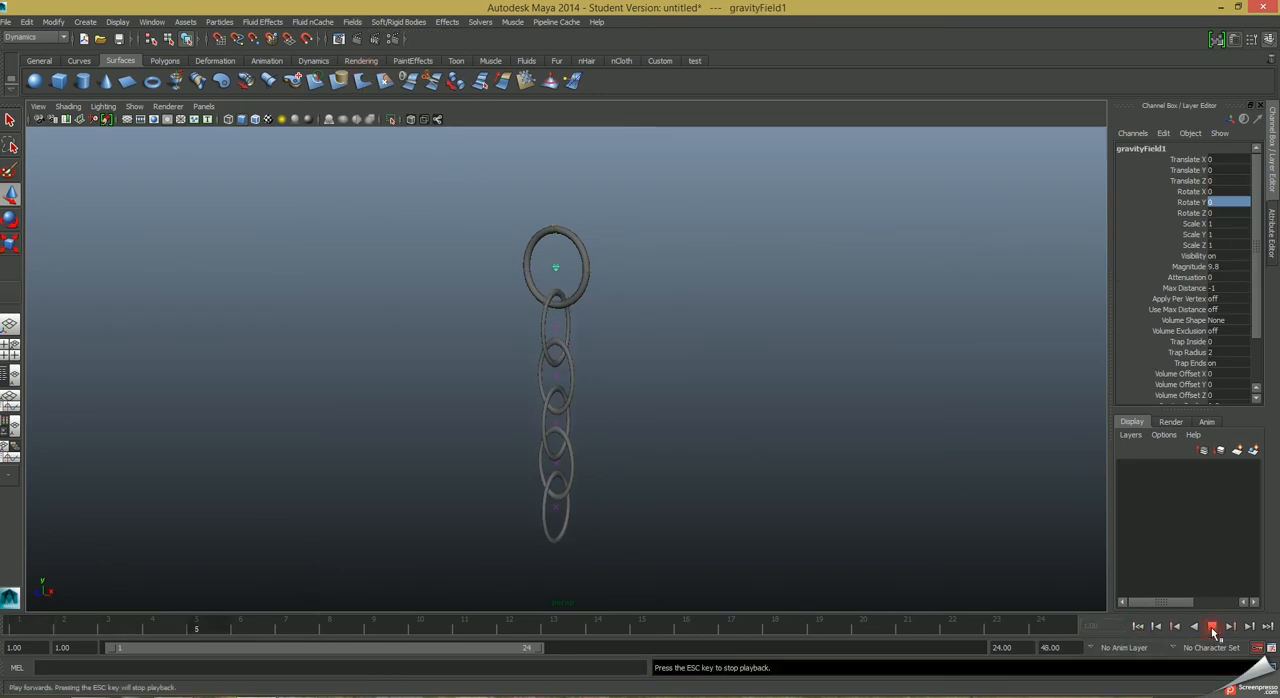
Stop the playback and set the animation end time to 480 frames.
click(1213, 630)
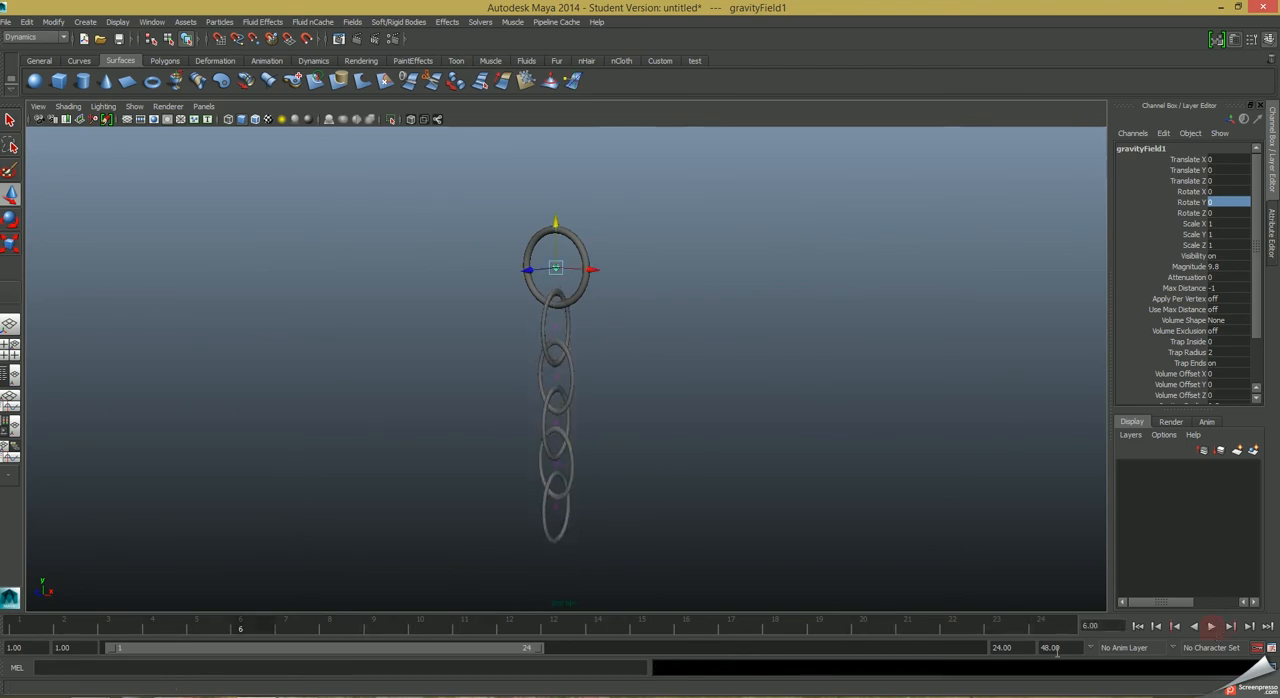
drag(1070, 648, 978, 652)
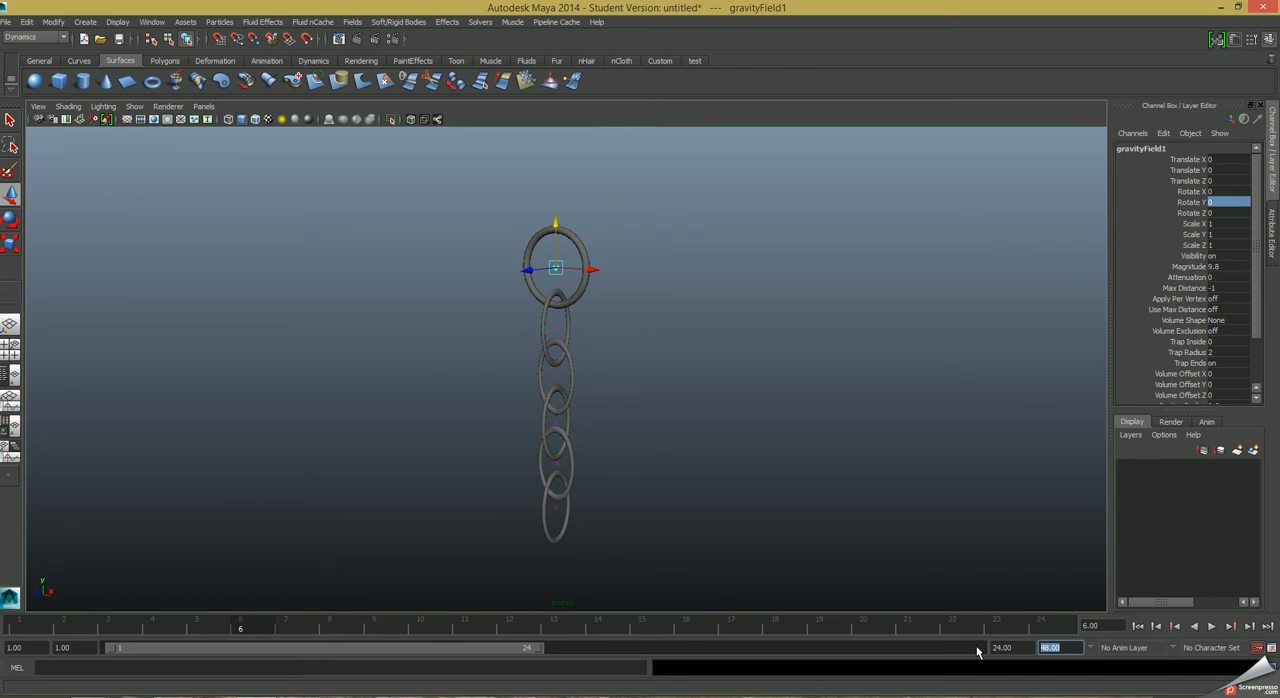
text(480)
key(Return)
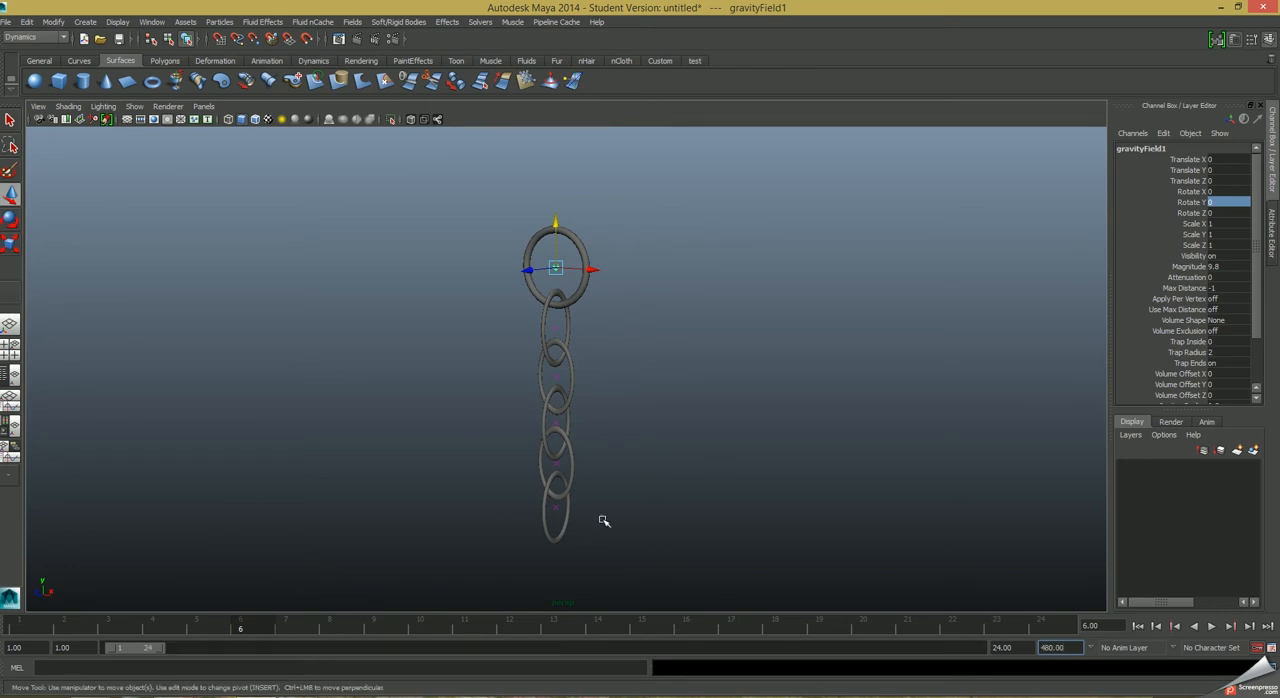
Set the animation end time to 240 frames and extend the playback range to frame 240.
double_click(1068, 647)
text(240)
key(Return)
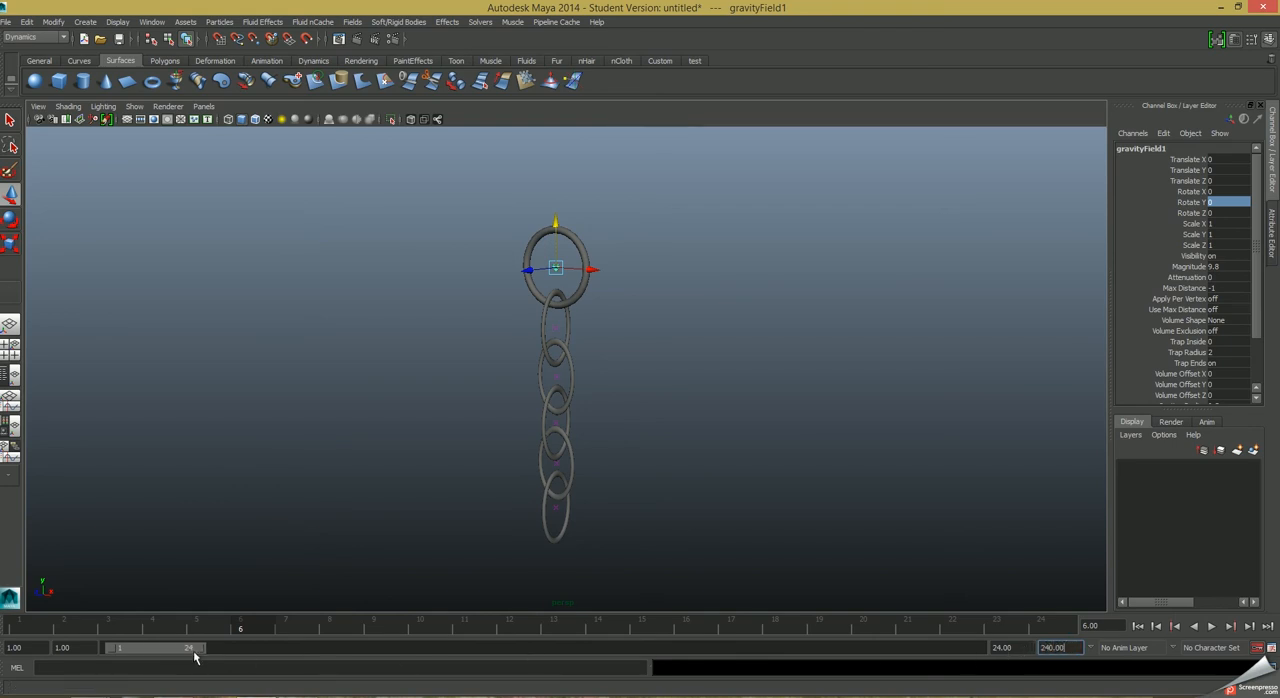
drag(202, 648, 968, 648)
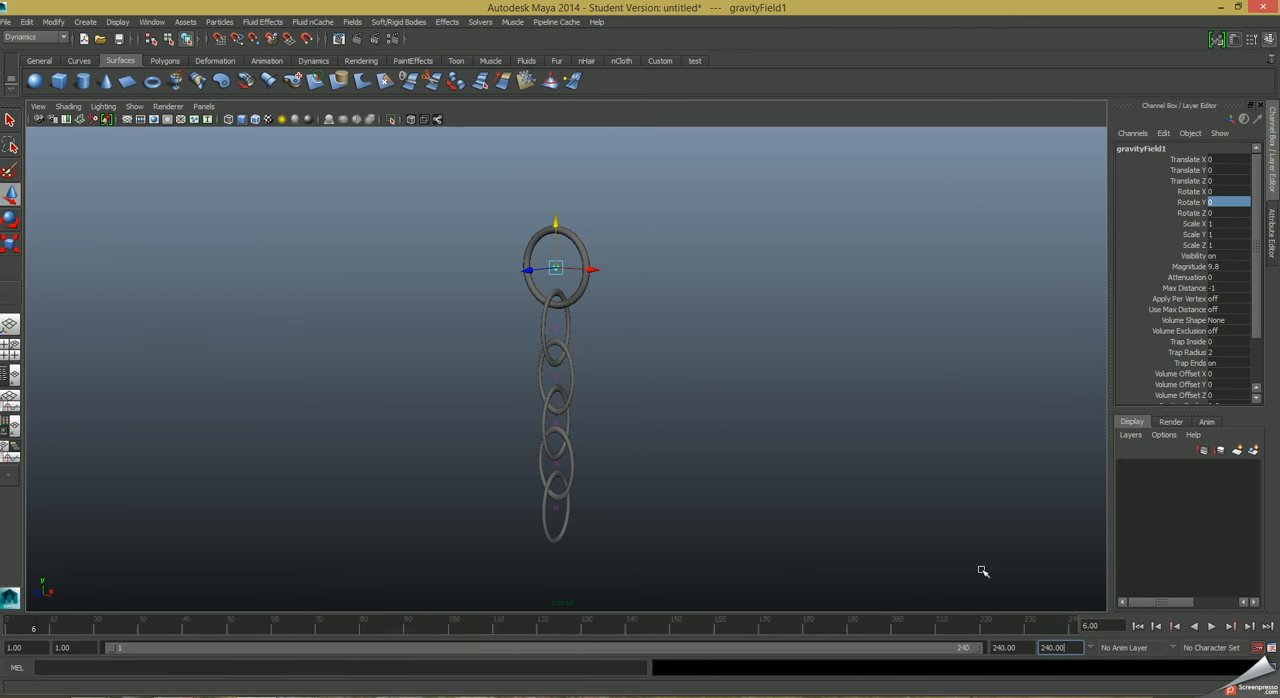
Play the chain simulation, rewind to the first frame and play it once more to examine how the links settle.
click(1211, 627)
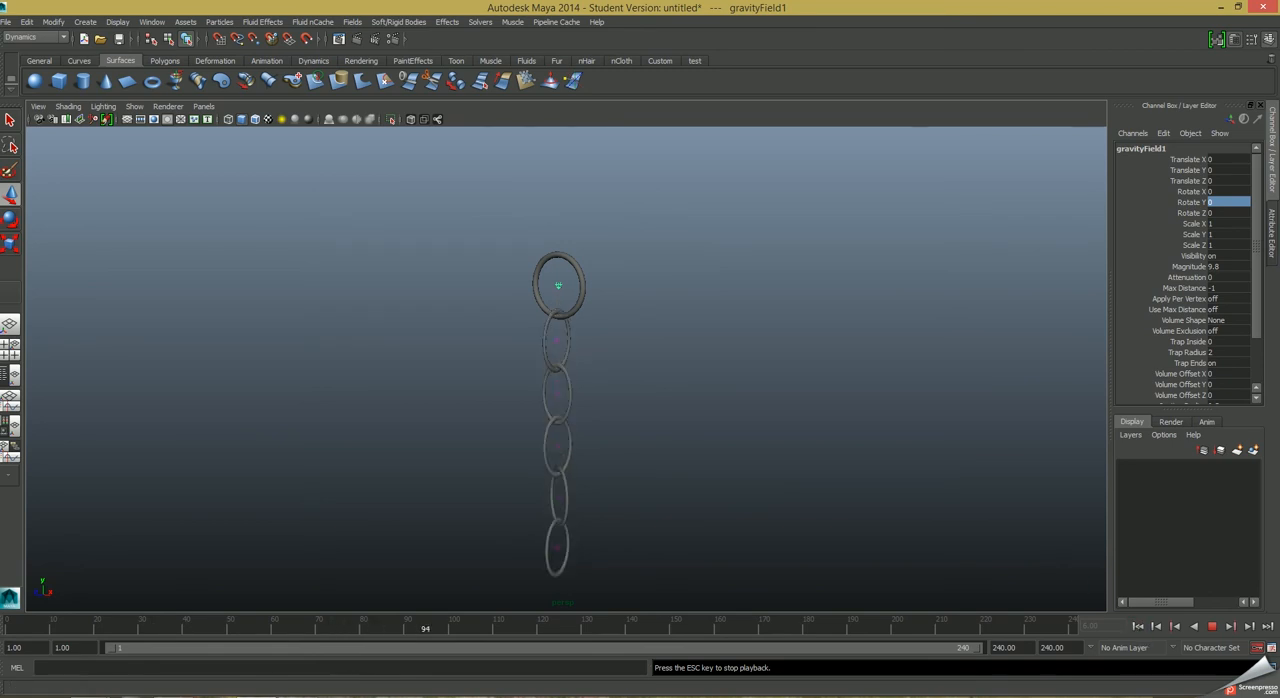
click(1211, 627)
click(1137, 626)
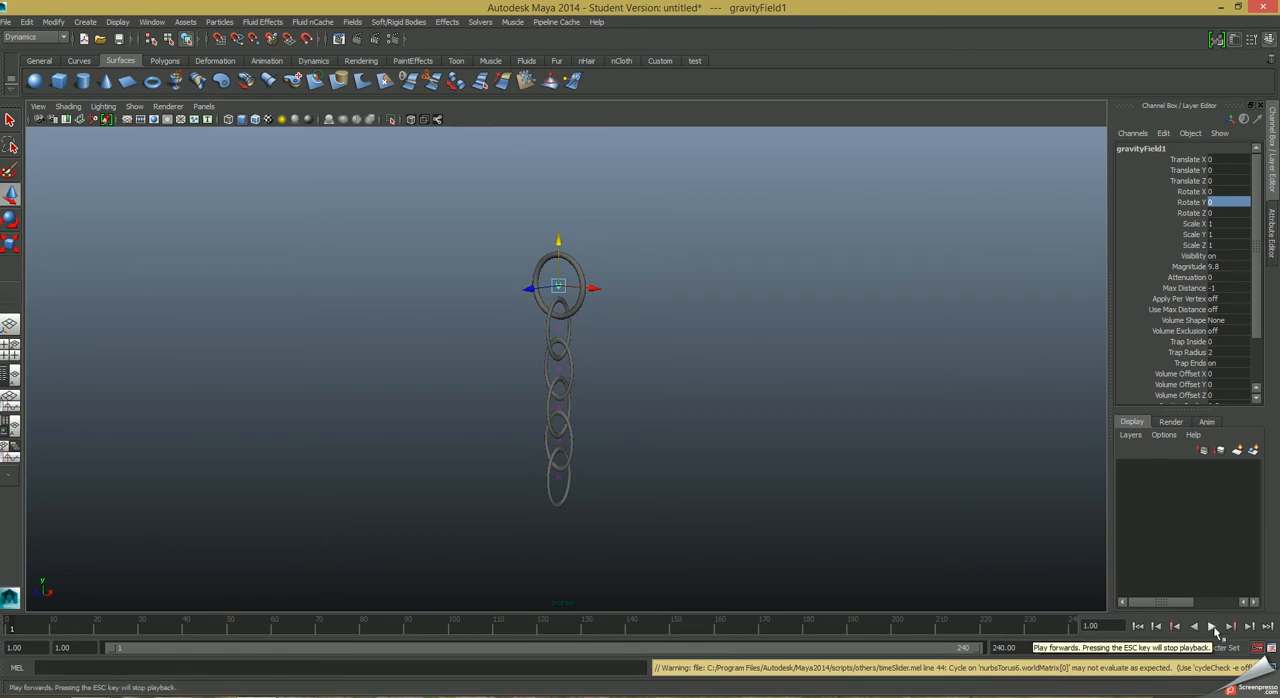
click(1212, 626)
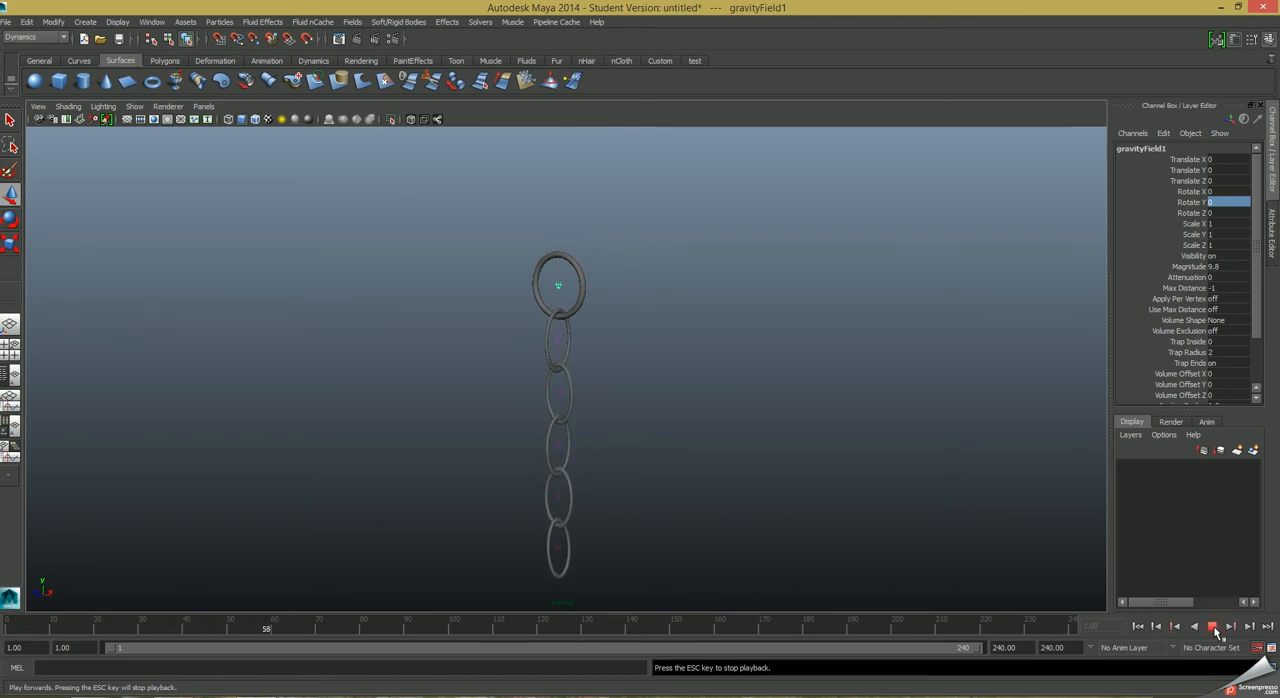
click(1212, 626)
click(1138, 626)
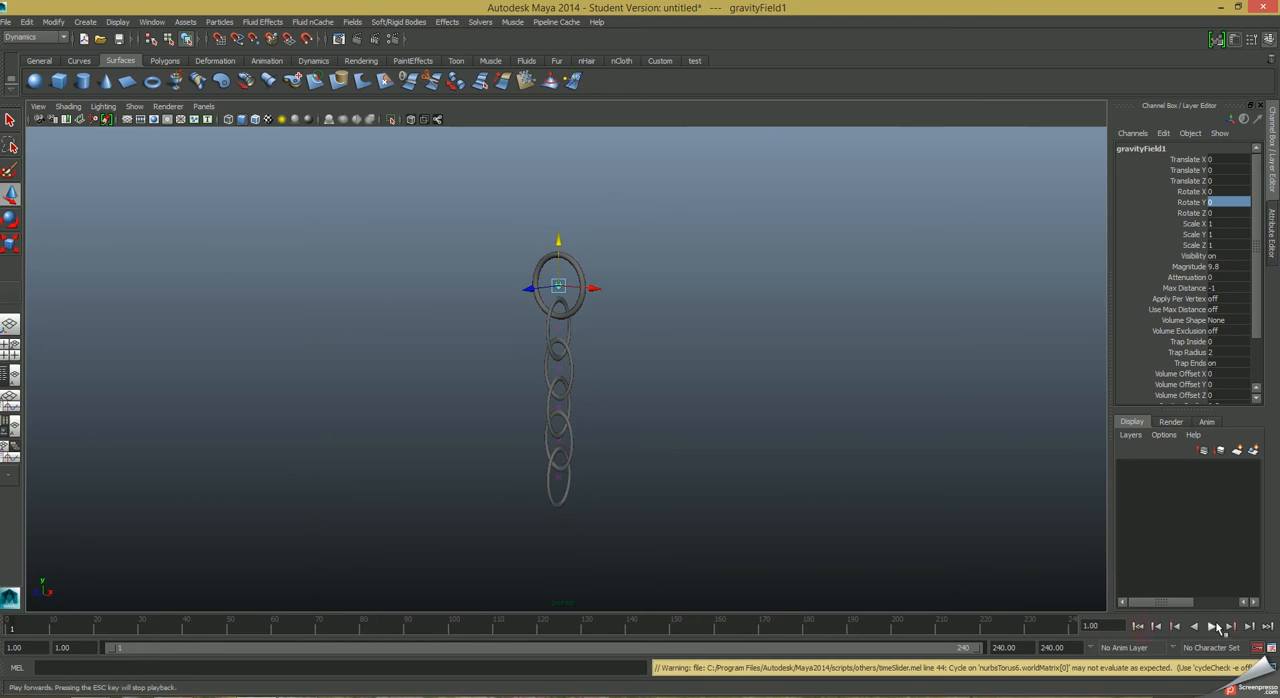
Run the simulation to frame 40 and save the hanging chain and gravity field at that frame as the initial state for the selected objects.
click(1212, 626)
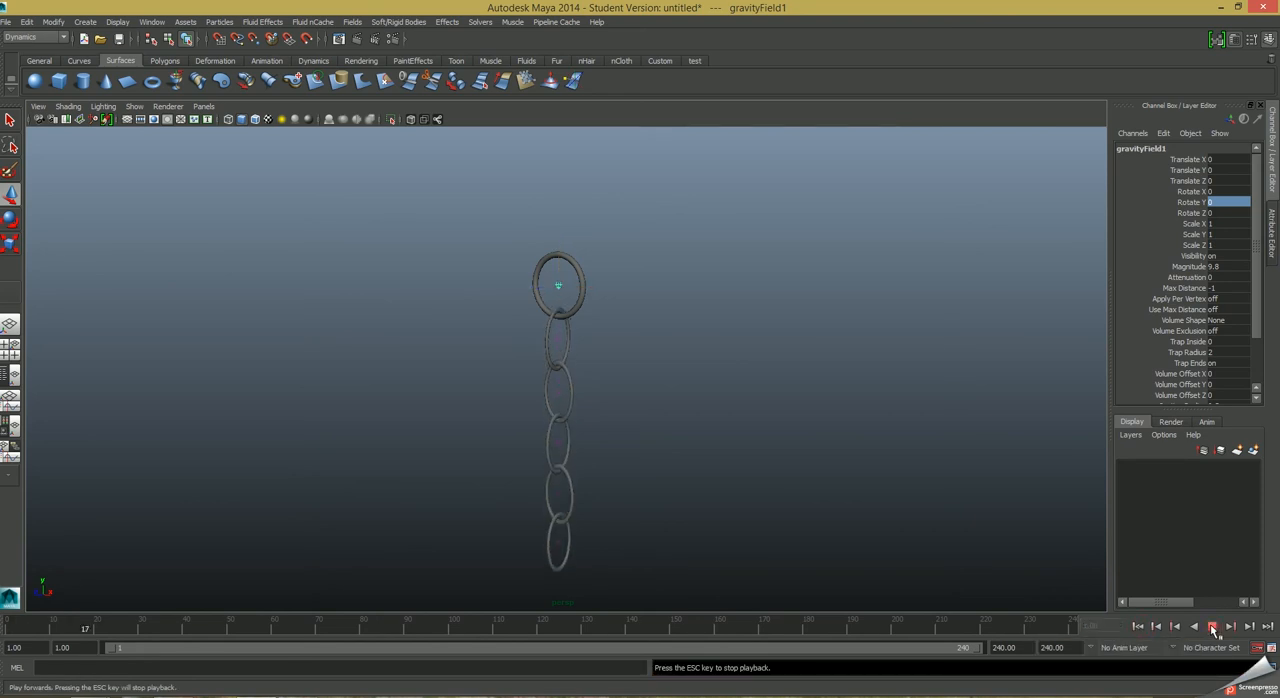
click(1212, 626)
drag(491, 218, 680, 583)
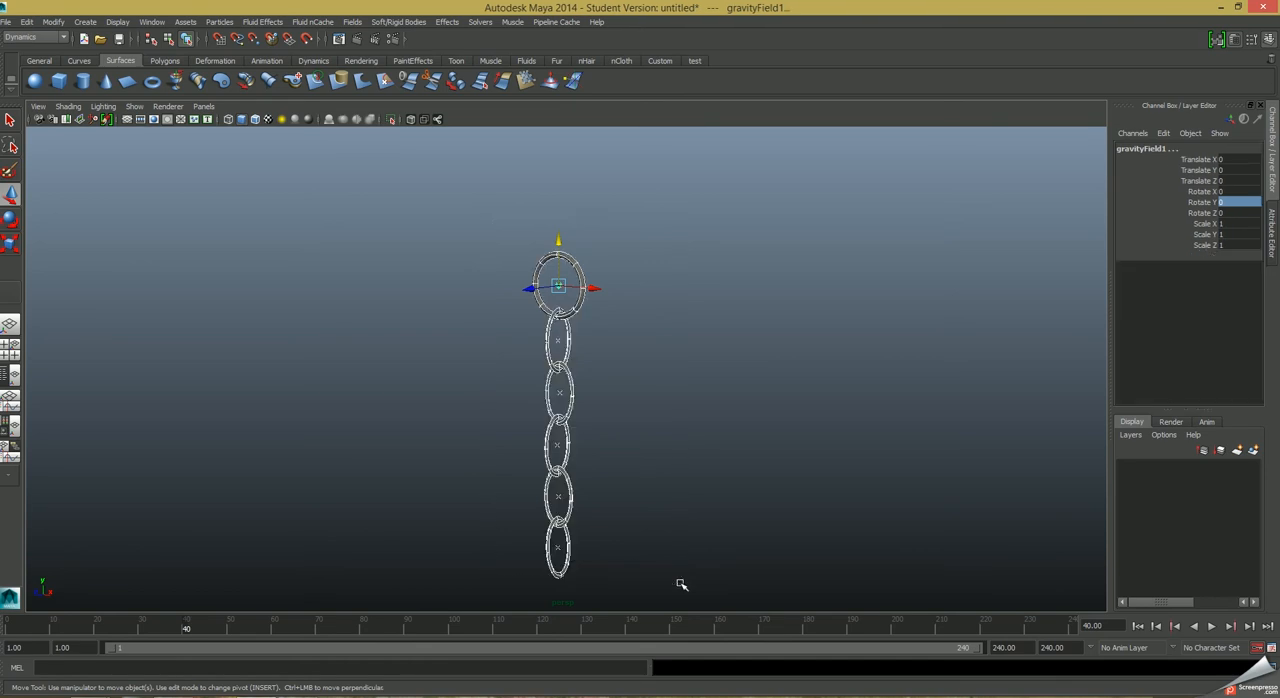
click(480, 22)
mouse_move(494, 44)
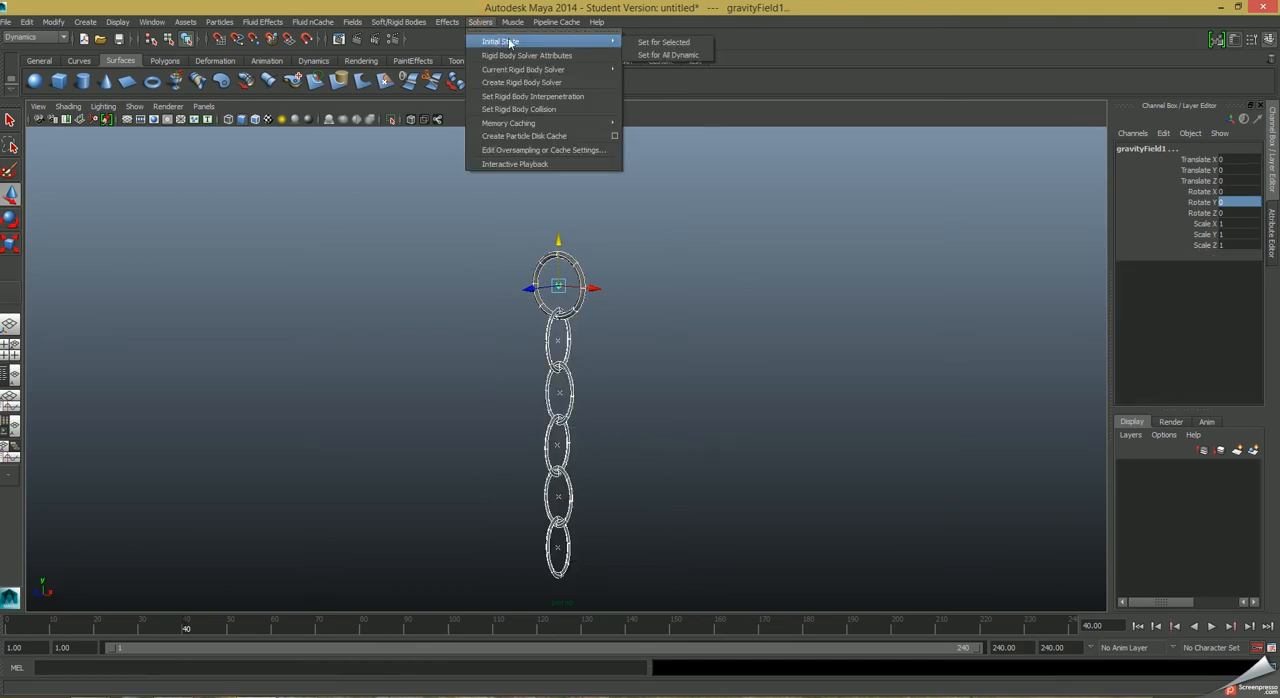
click(672, 43)
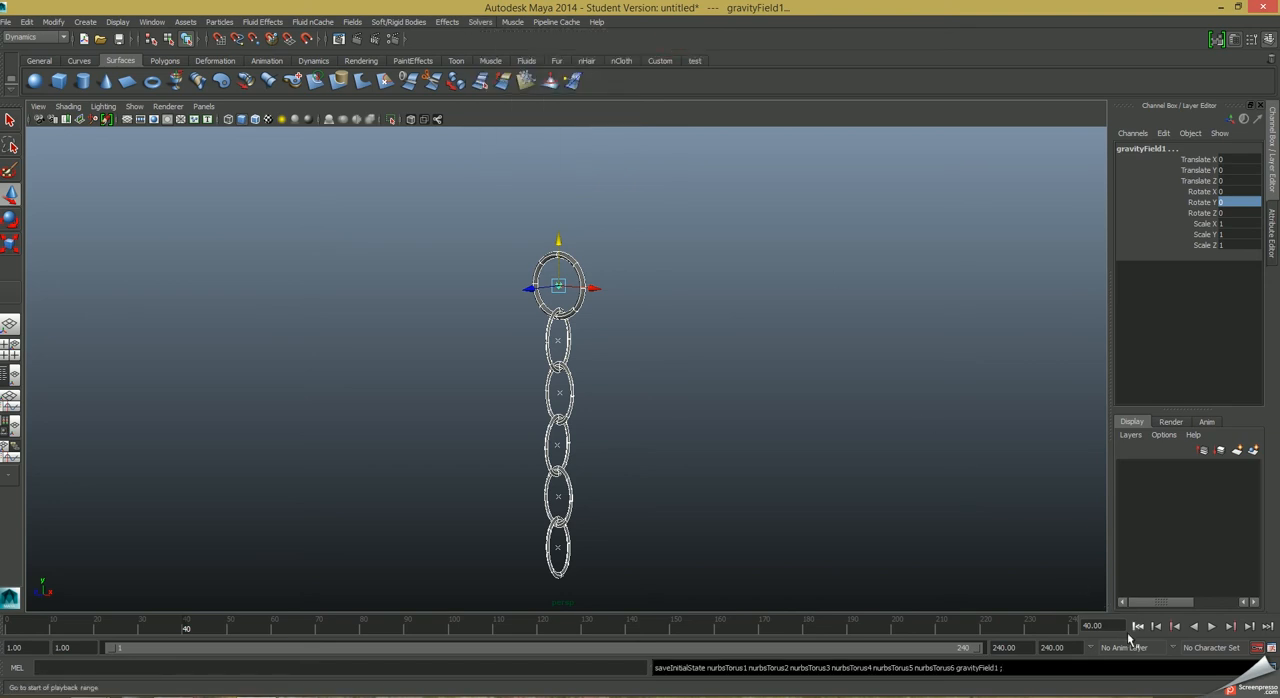
Replay the simulation from the first frame to check the saved initial state, and rewind it.
click(1139, 626)
click(1211, 626)
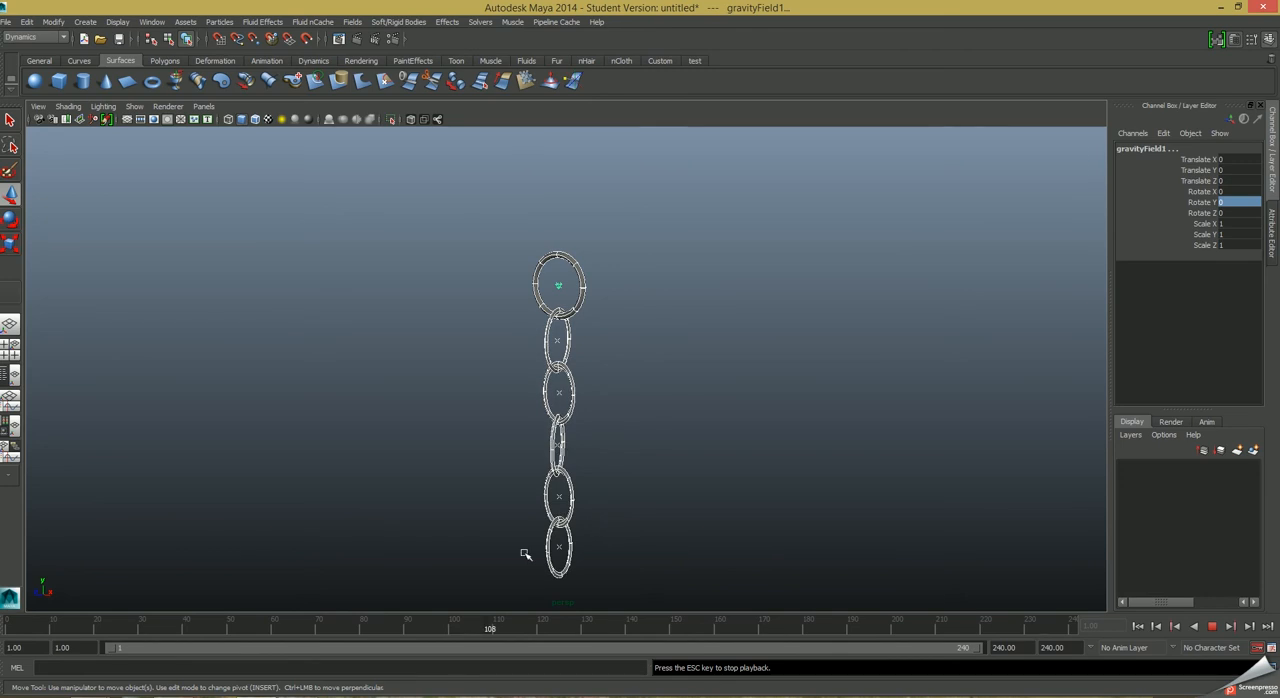
click(1212, 627)
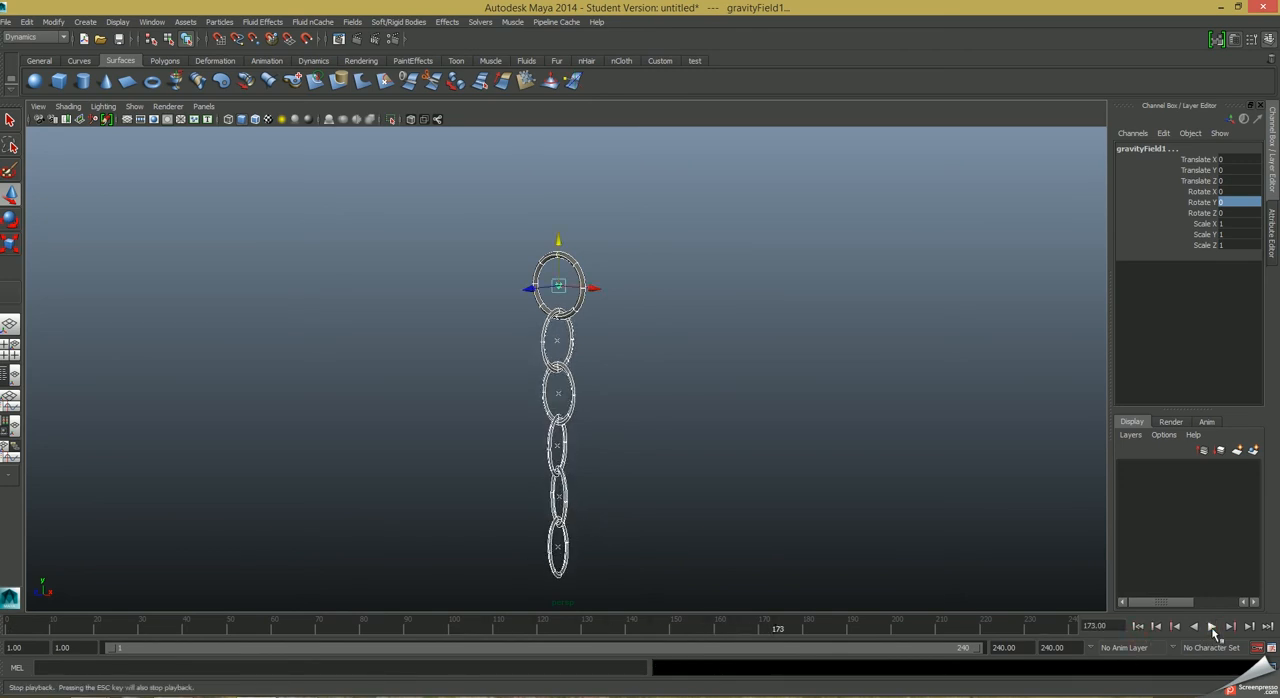
click(1138, 626)
Create a NURBS sphere, lower it beneath the chain to about -12.54 in Y, and scale it uniformly to about 1.45.
alt+right_drag(823, 489, 305, 364)
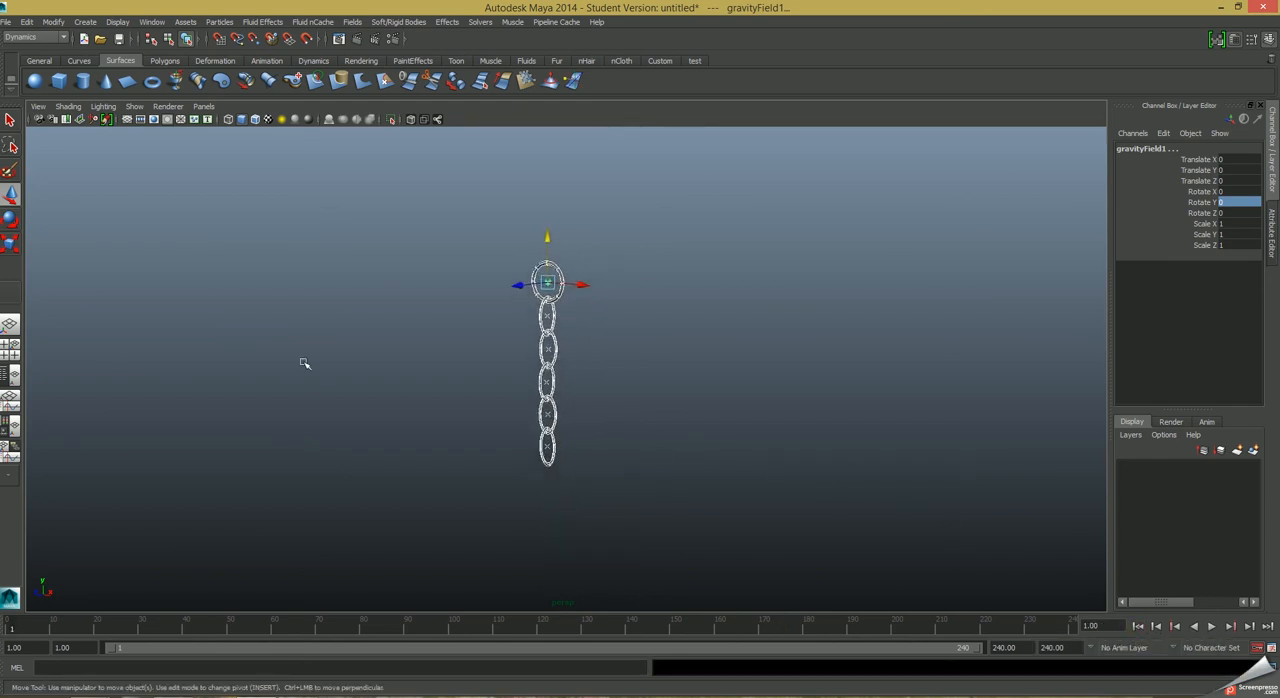
click(35, 81)
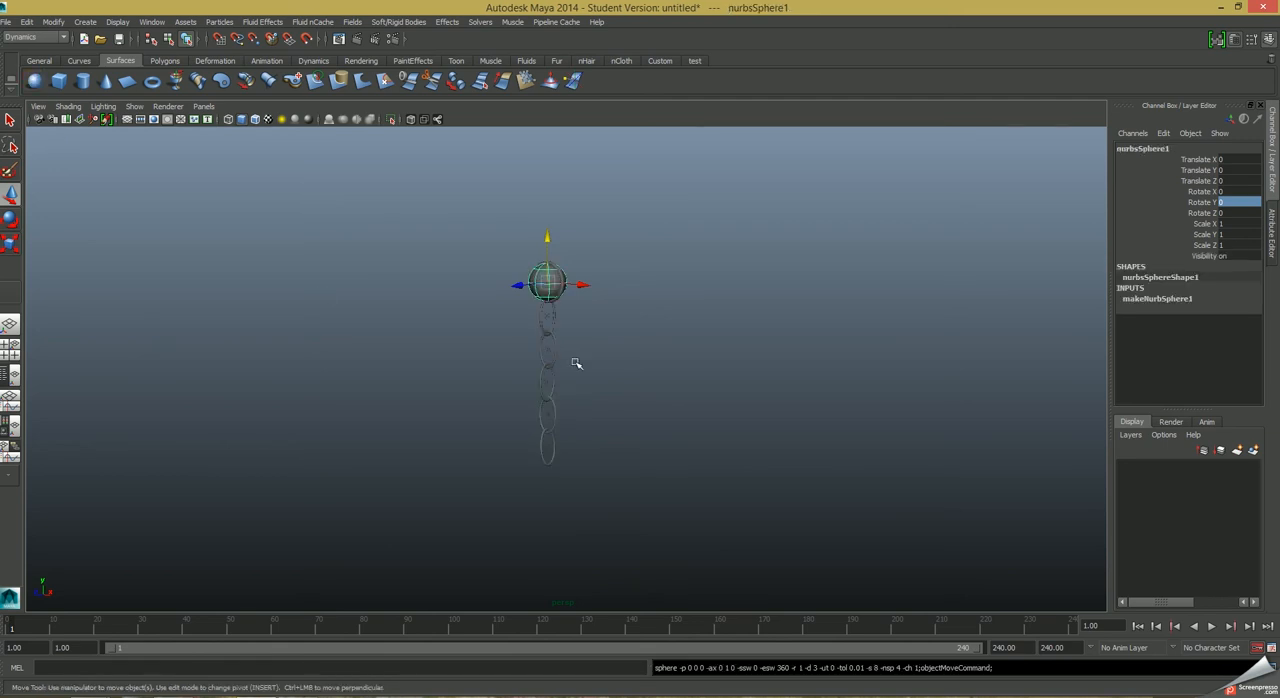
drag(545, 235, 545, 468)
key(r)
drag(547, 513, 565, 510)
key(2)
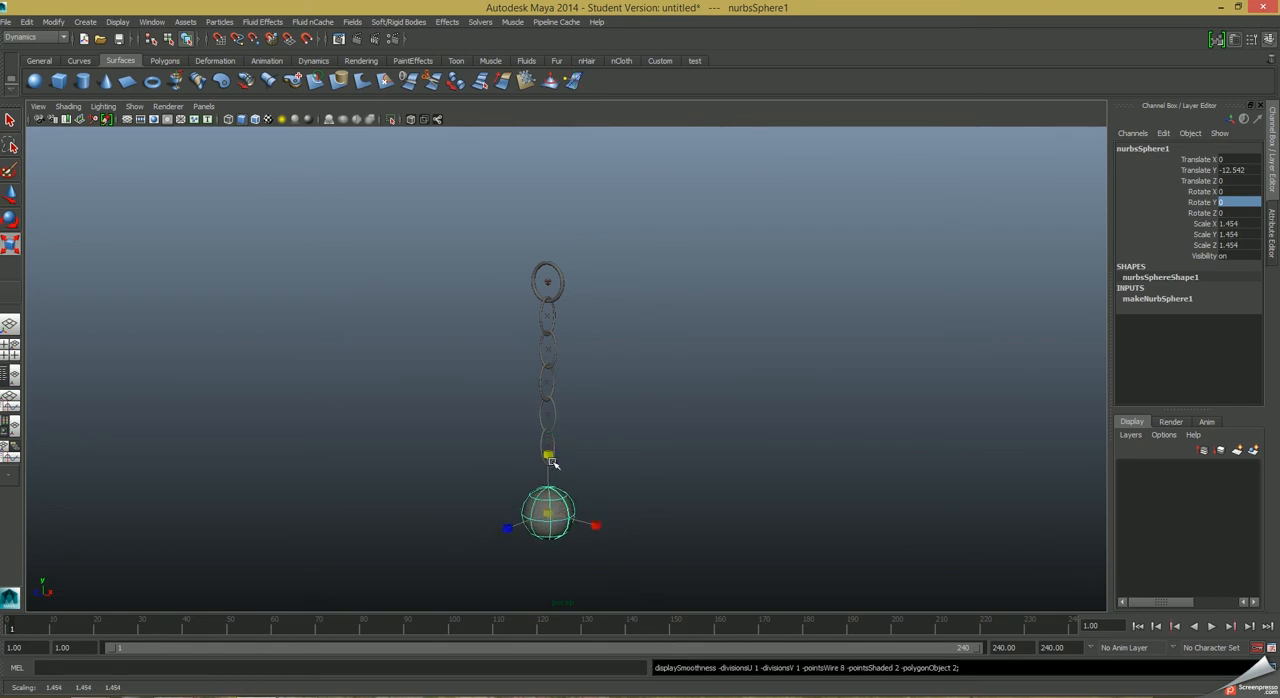
Raise the sphere to about -11.43 in Y, just beneath the lowest chain link.
key(w)
drag(549, 470, 550, 452)
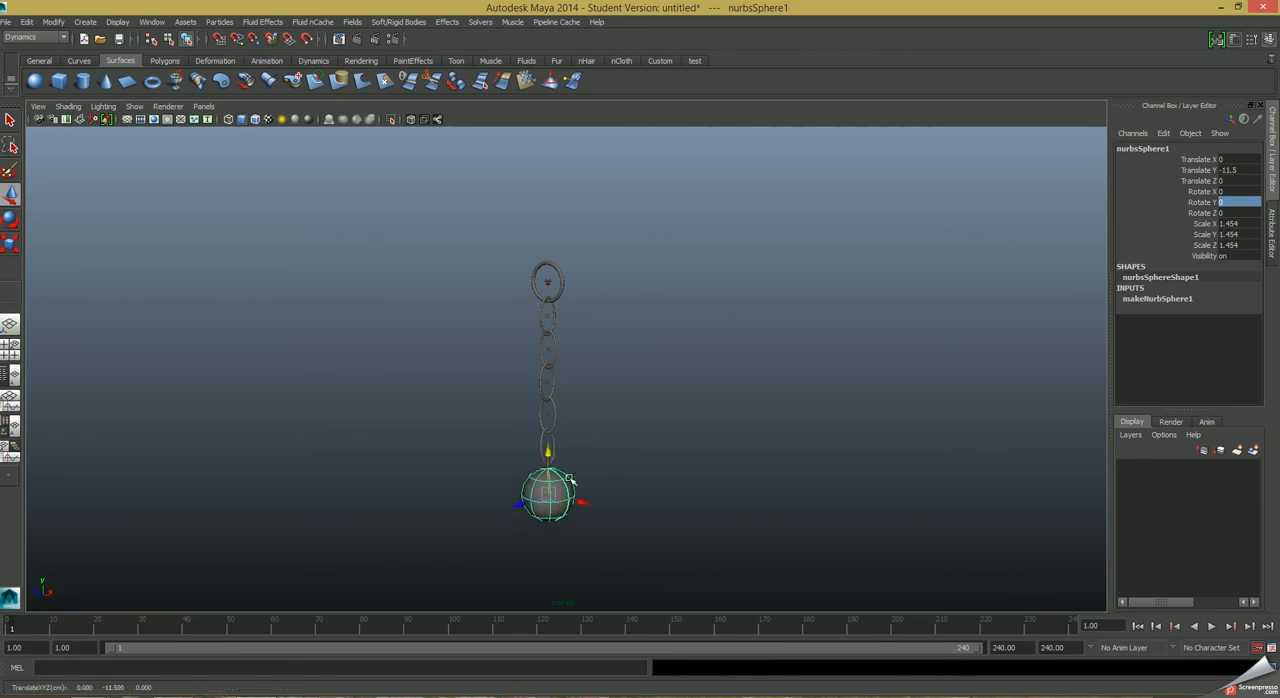
alt+drag(572, 562, 630, 562)
alt+right_drag(675, 572, 785, 585)
alt+middle_drag(742, 405, 739, 243)
alt+right_drag(576, 449, 856, 555)
drag(444, 464, 444, 461)
alt+drag(667, 489, 631, 431)
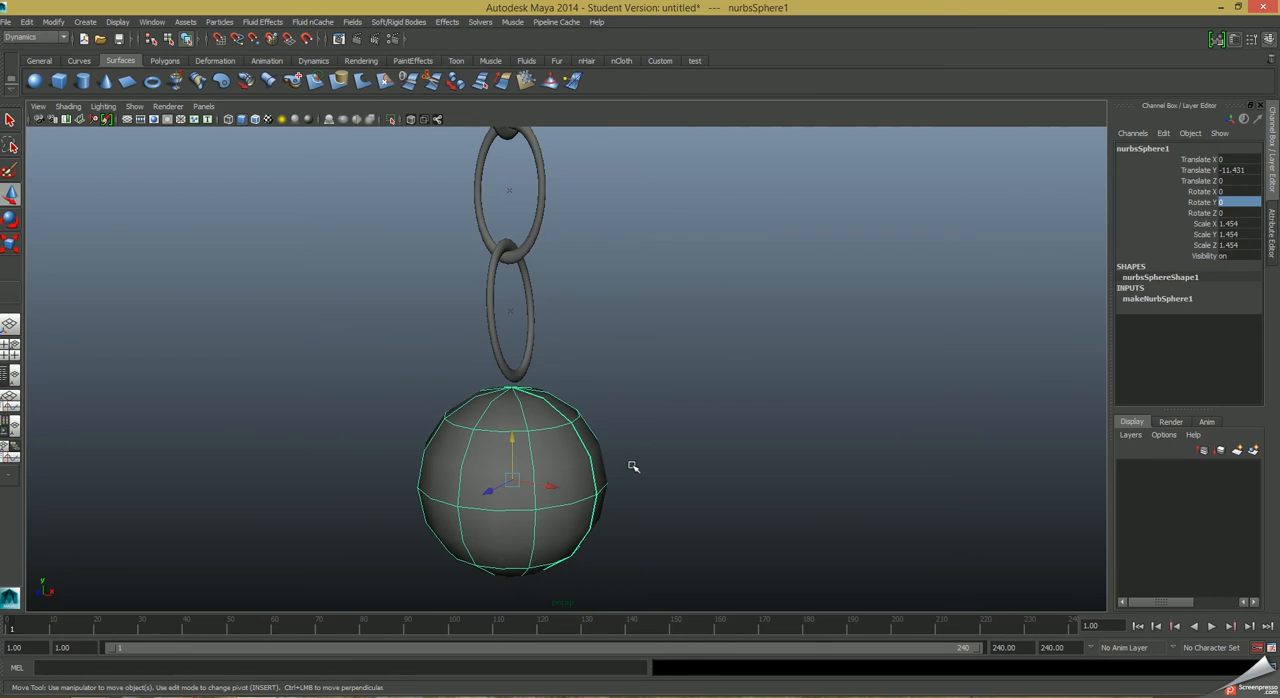
Display the scene in wireframe with the sphere at rough smoothness, and select the lowest link together with the sphere.
key(3)
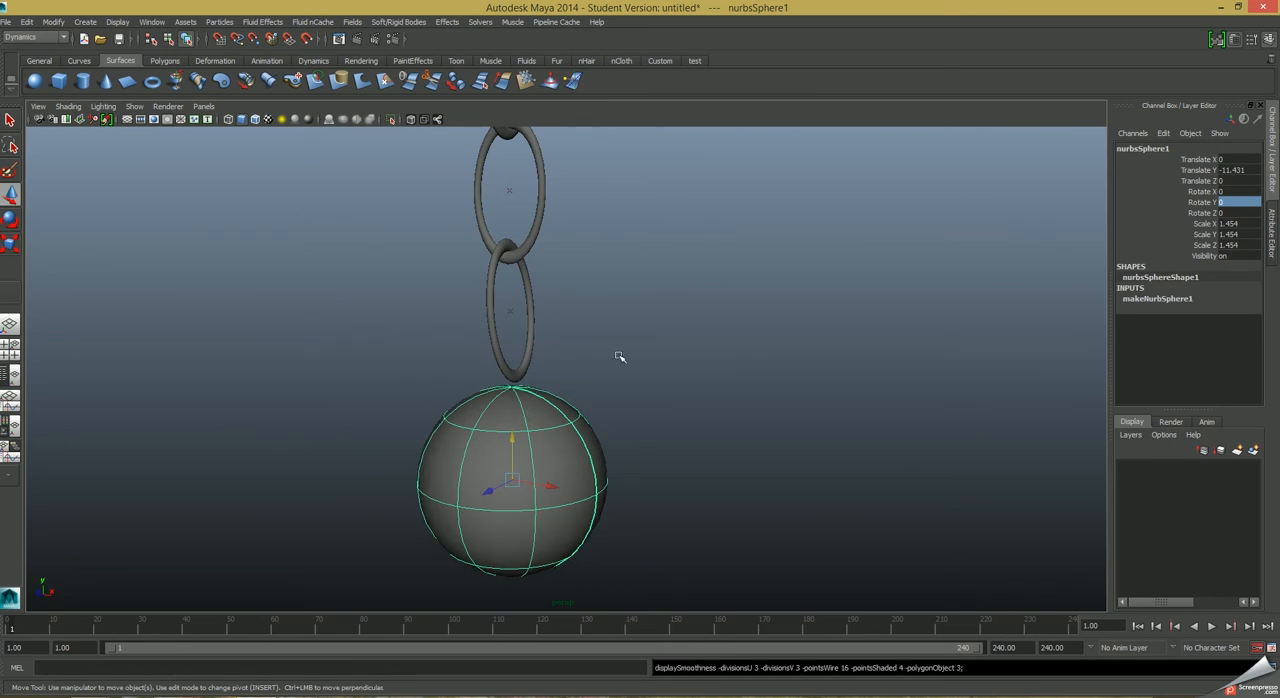
key(4)
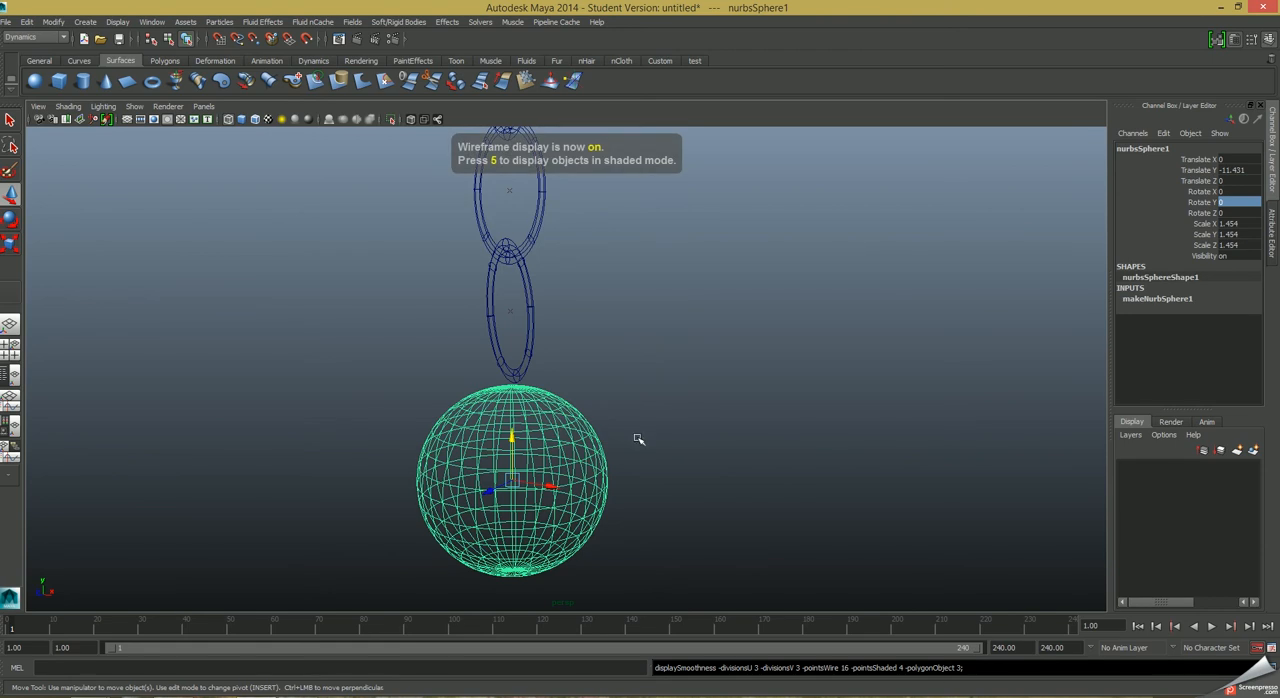
key(1)
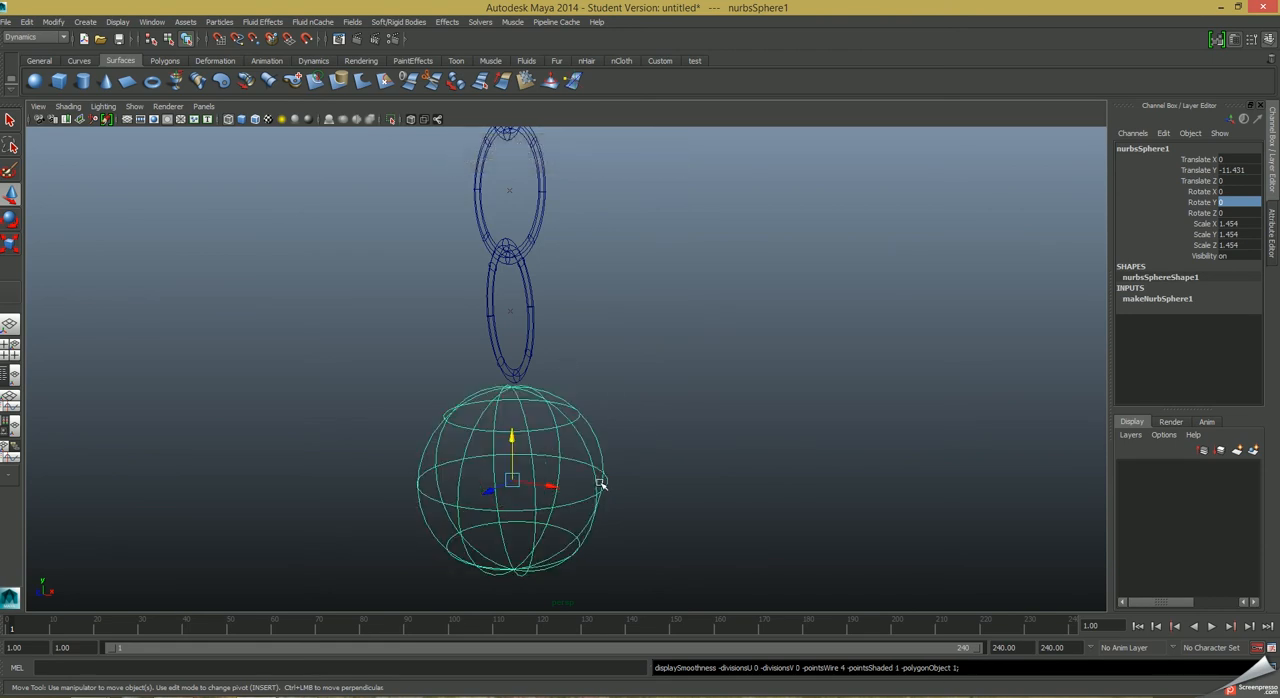
click(530, 342)
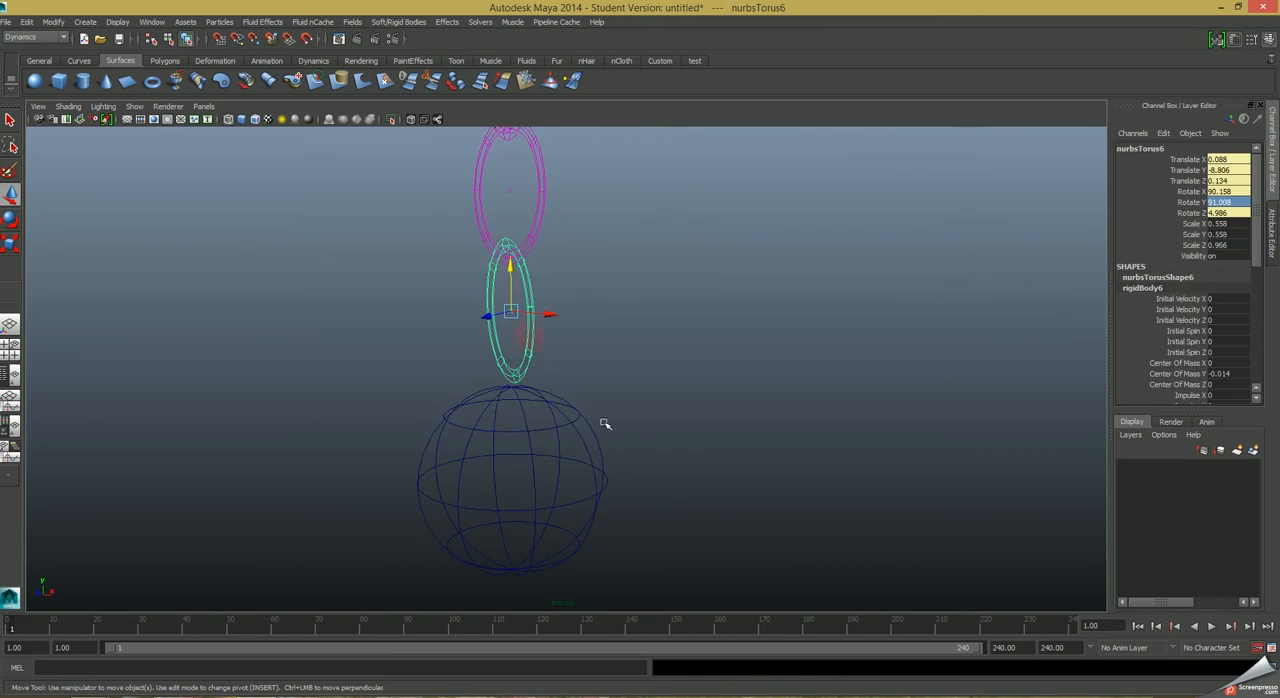
click(533, 467)
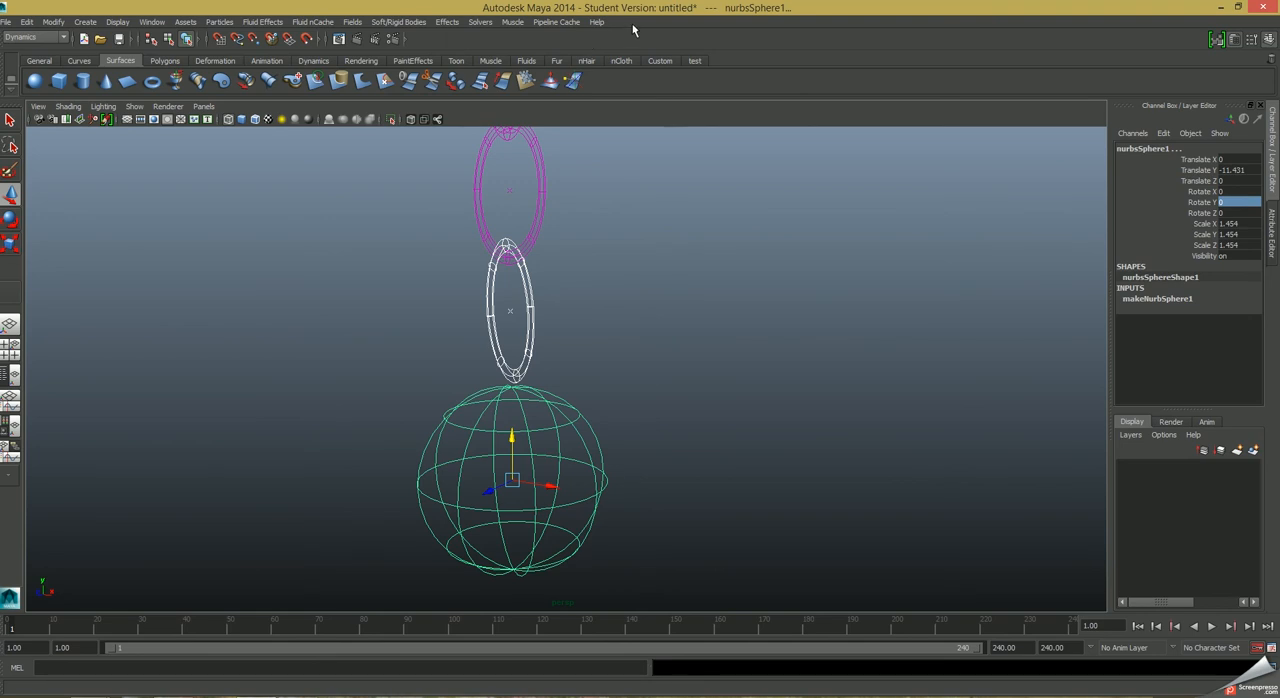
click(36, 38)
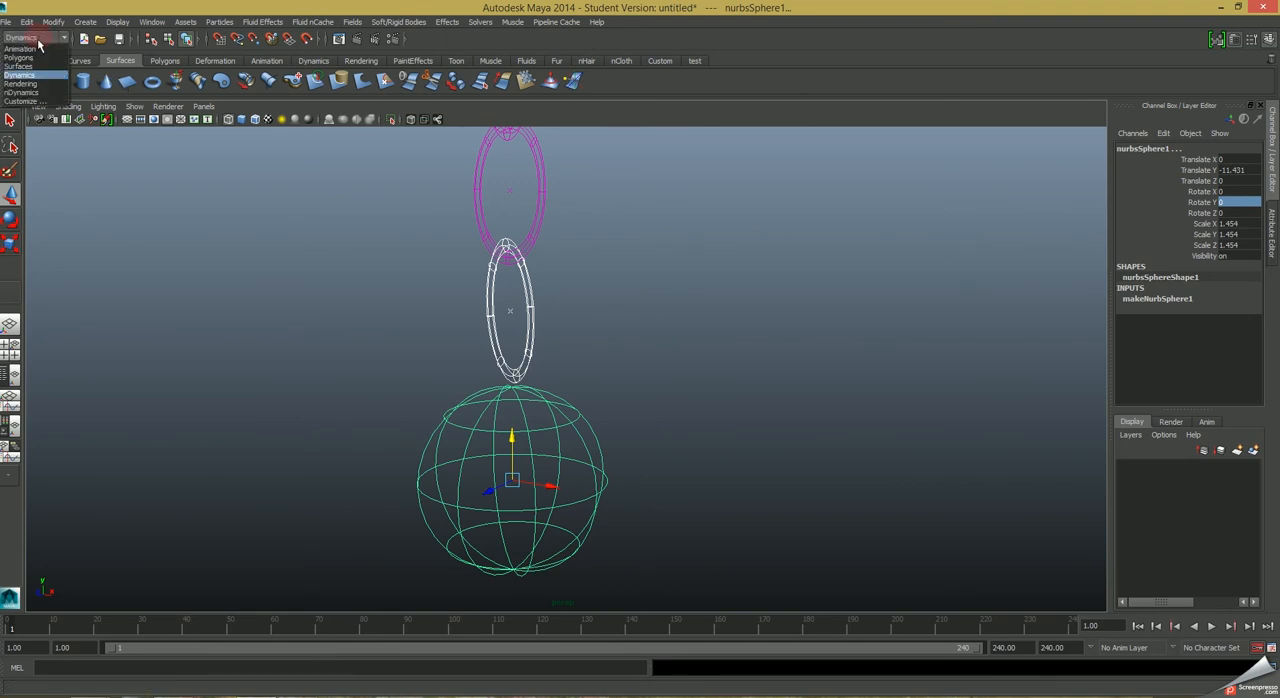
click(20, 48)
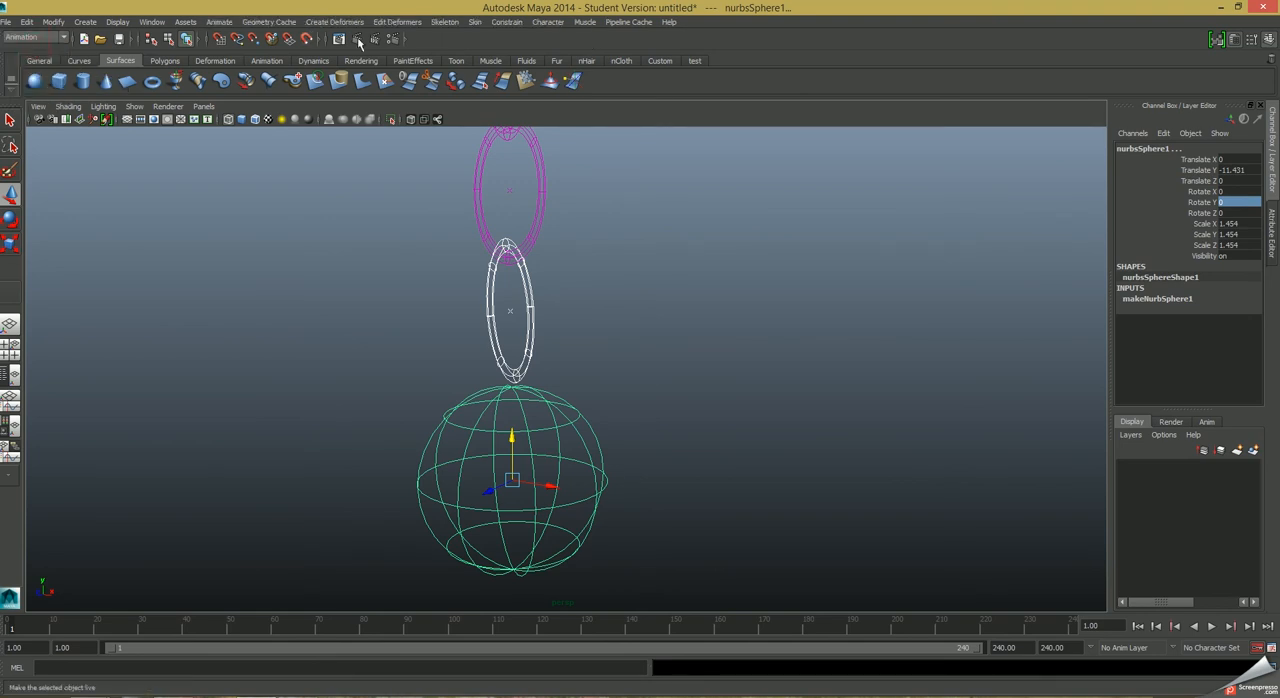
click(507, 22)
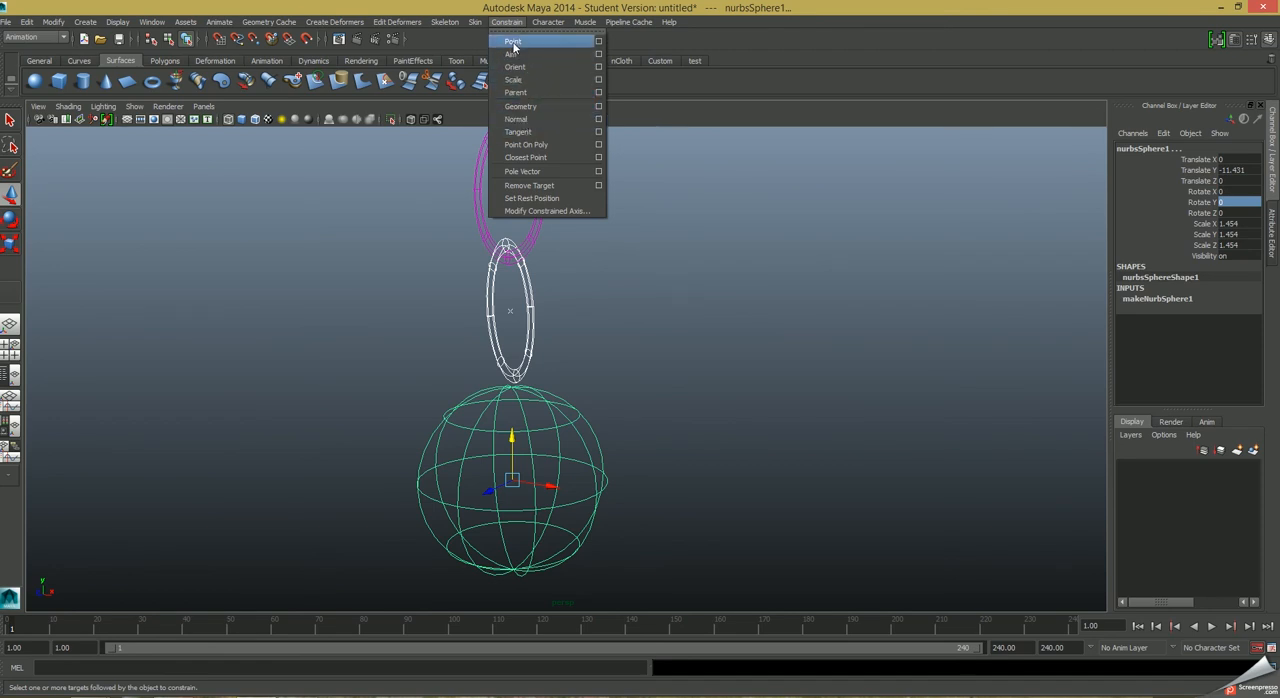
click(45, 38)
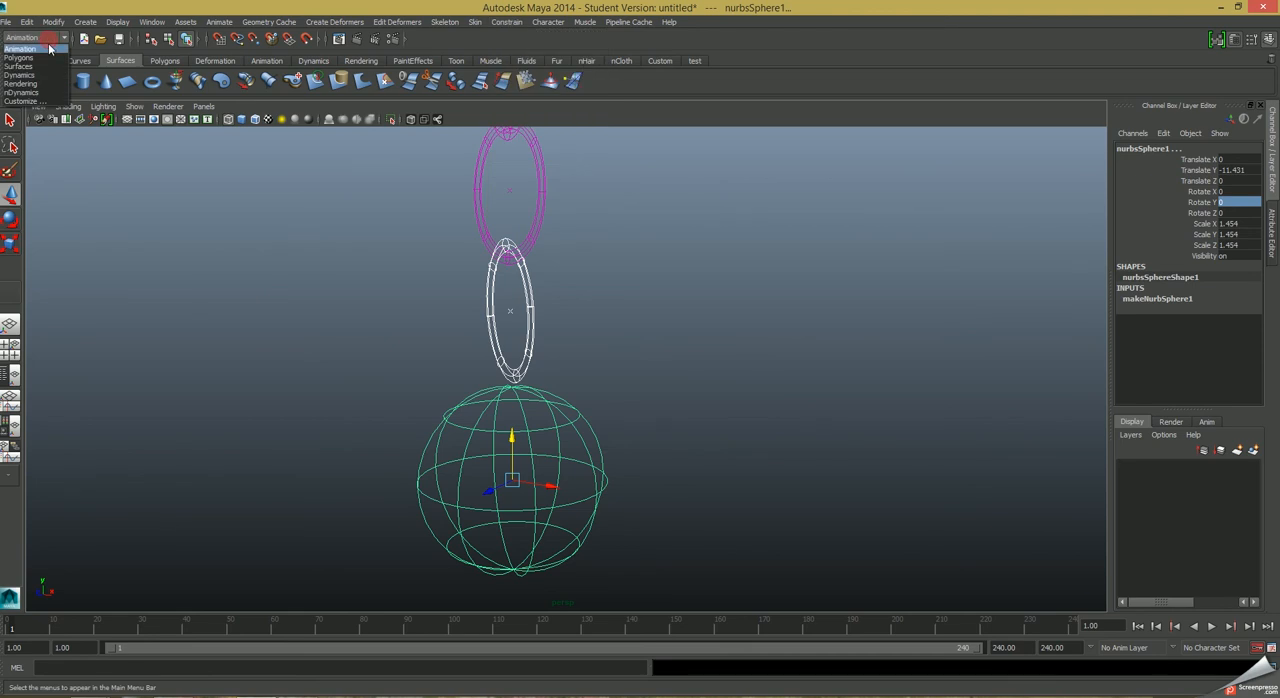
click(45, 75)
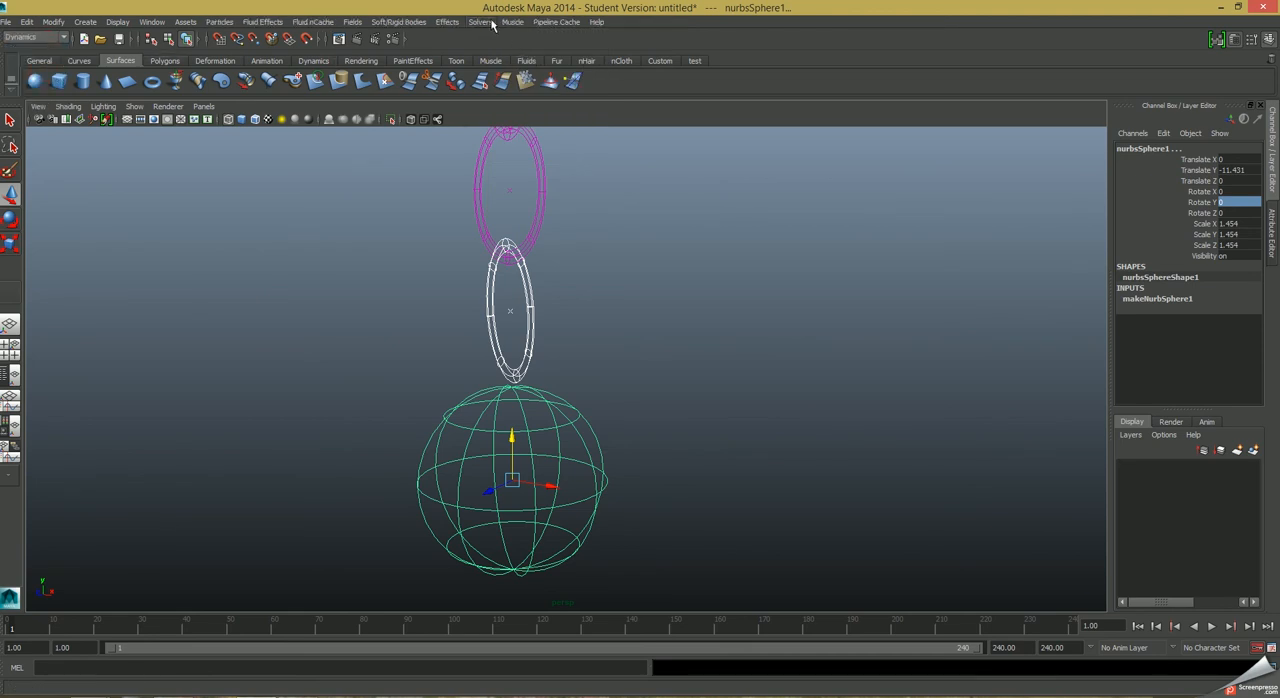
Connect the sphere to the lowest link with a Pin constraint and play the simulation to test it.
click(400, 22)
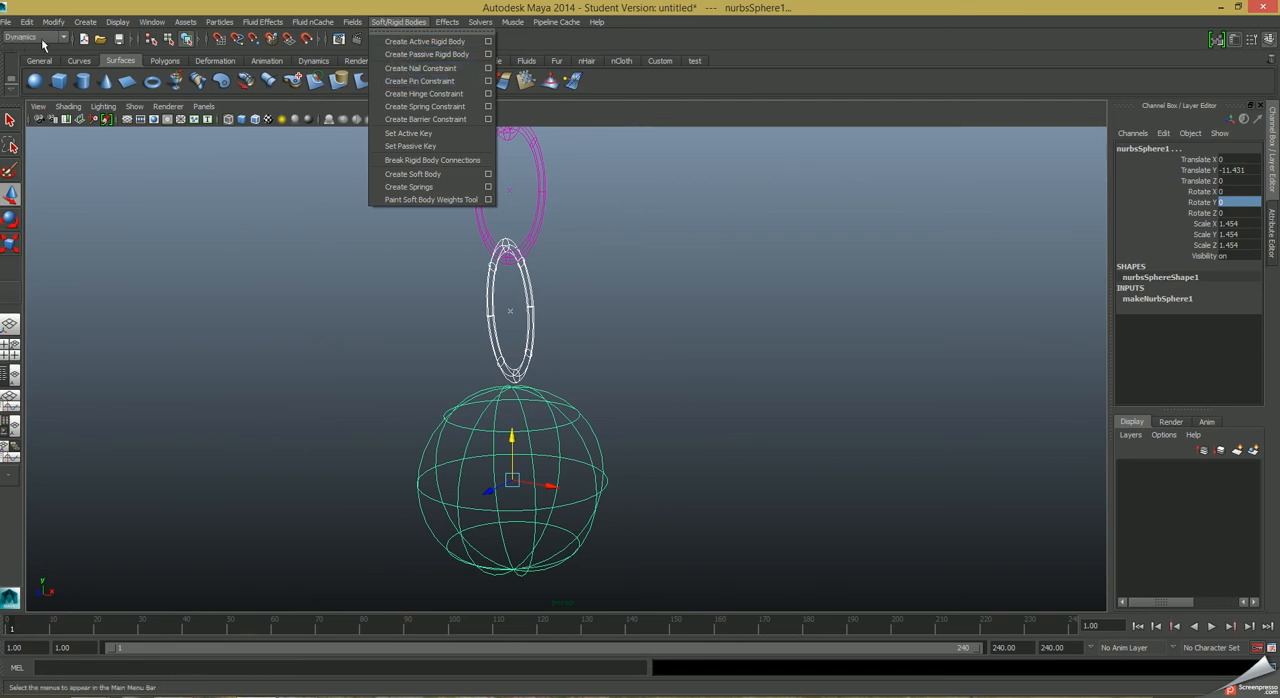
click(418, 83)
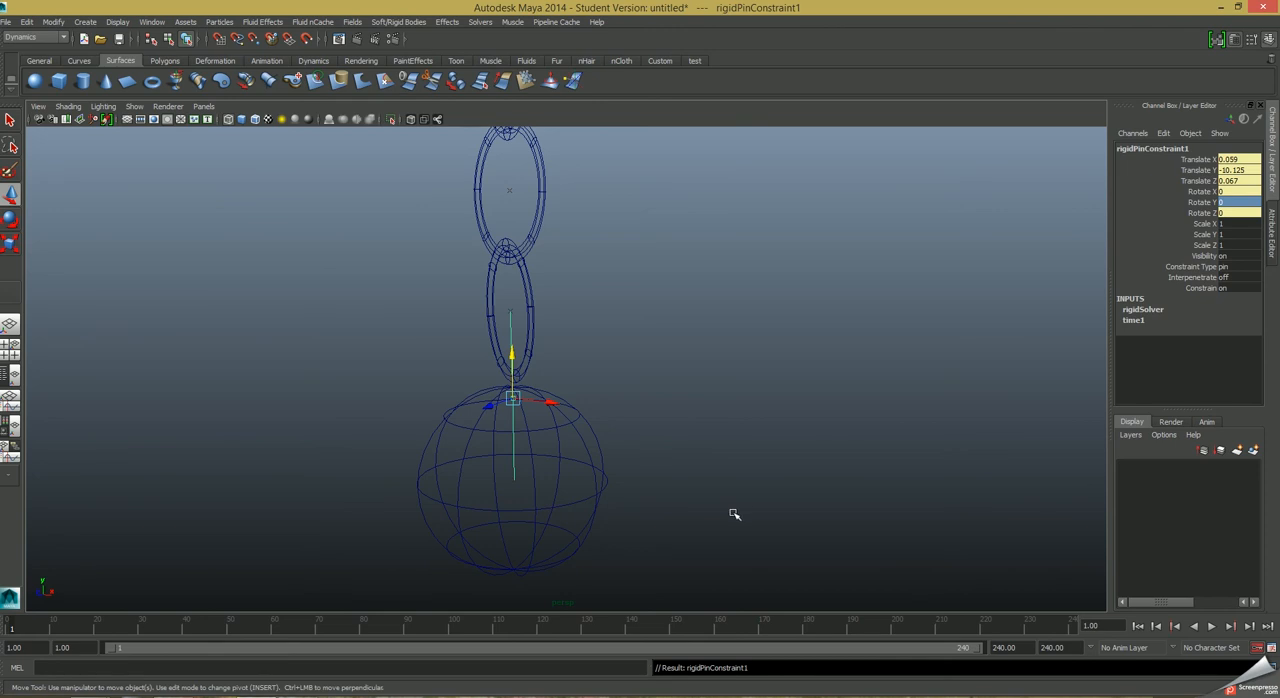
click(688, 492)
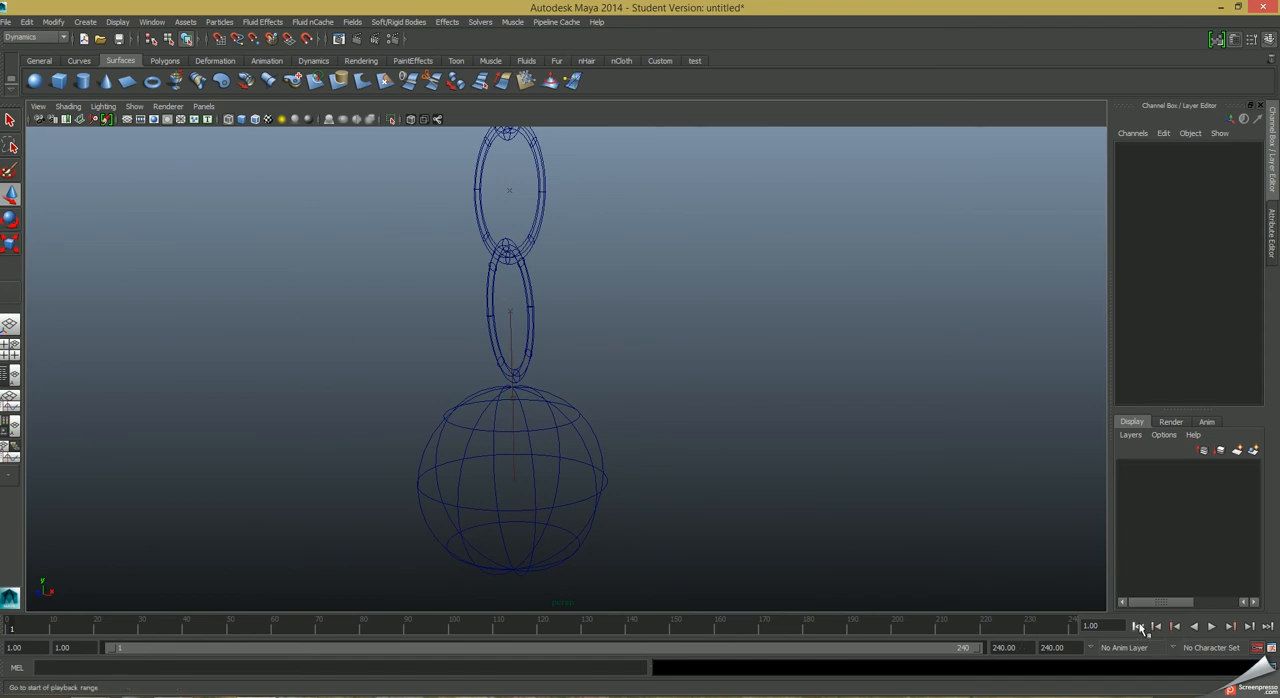
click(1212, 626)
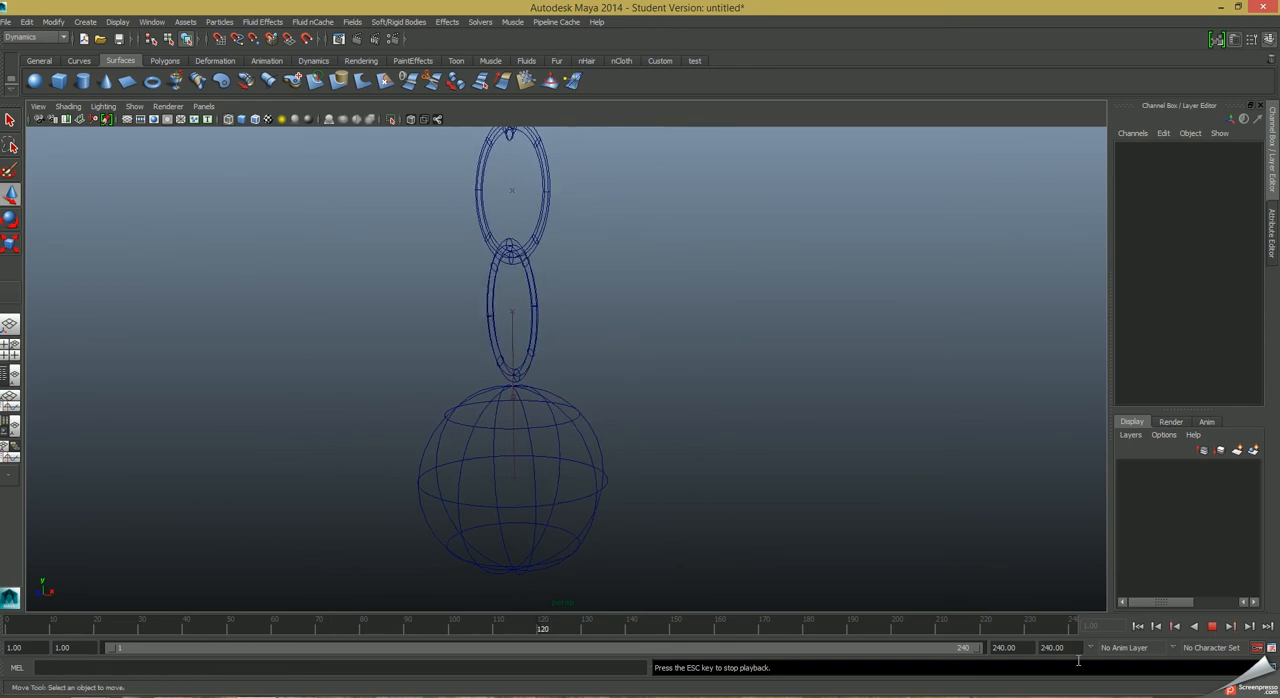
click(1213, 627)
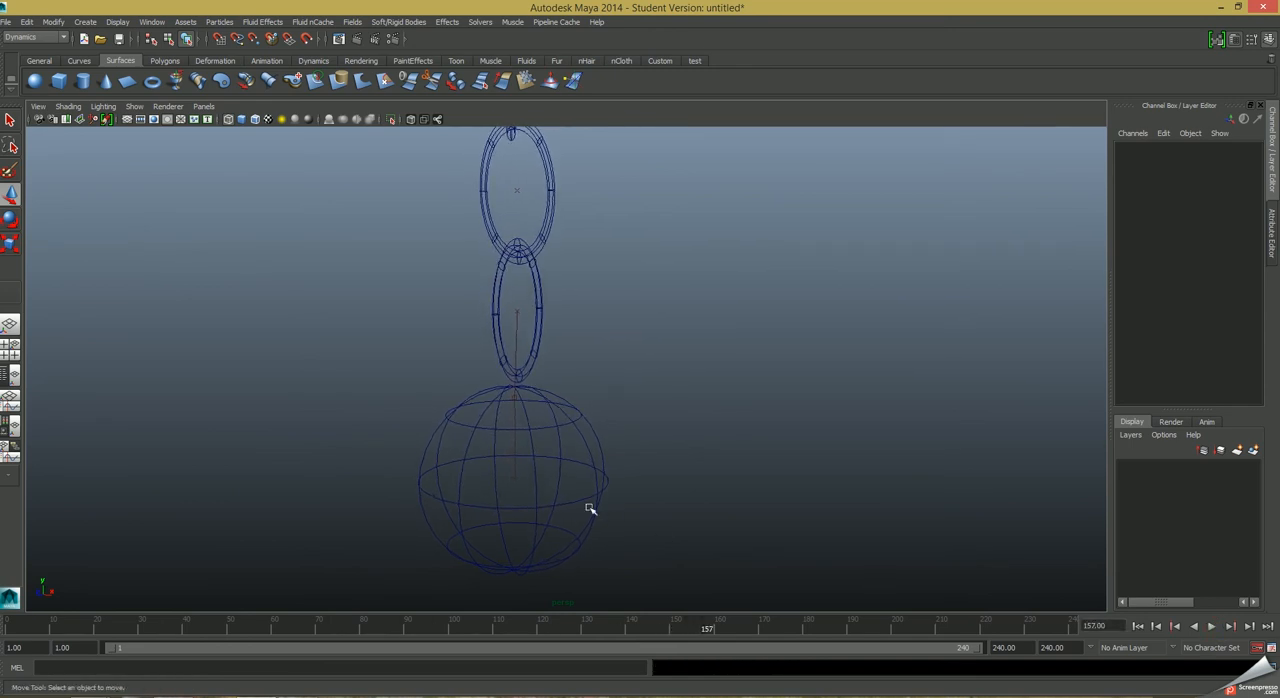
Select the sphere and open the Dynamic Relationships Editor, with the torus links and sphere shown in its object list.
click(582, 498)
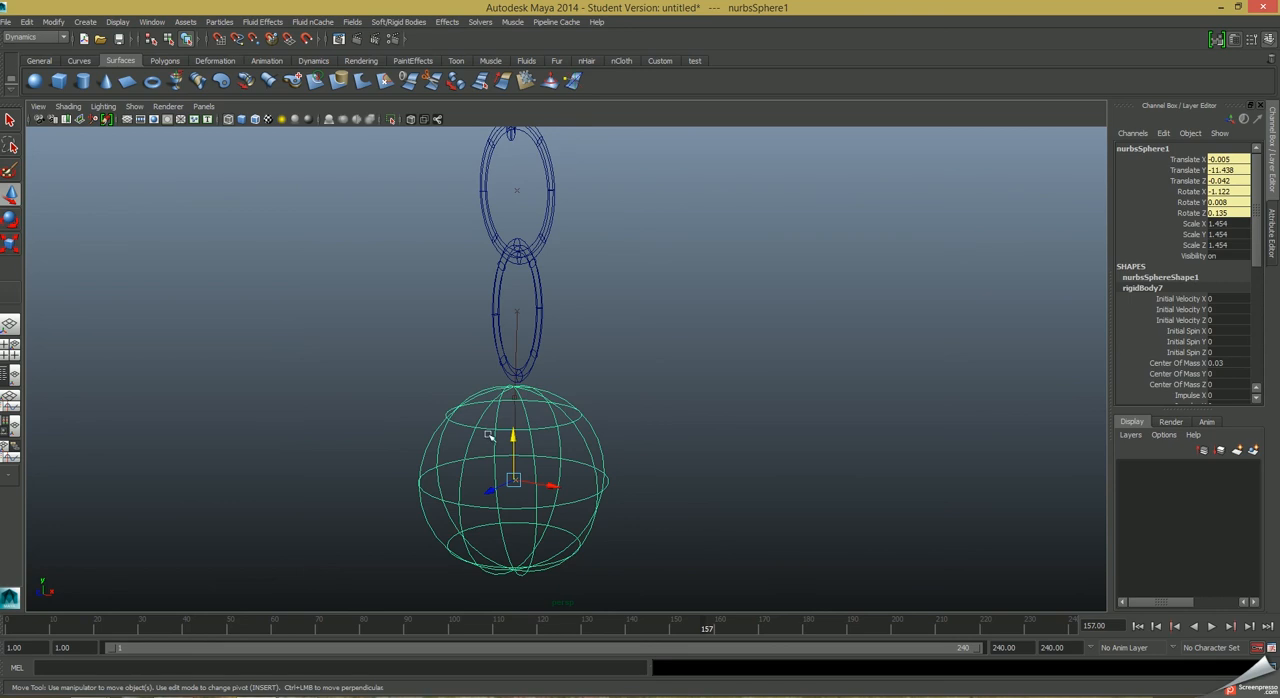
click(153, 22)
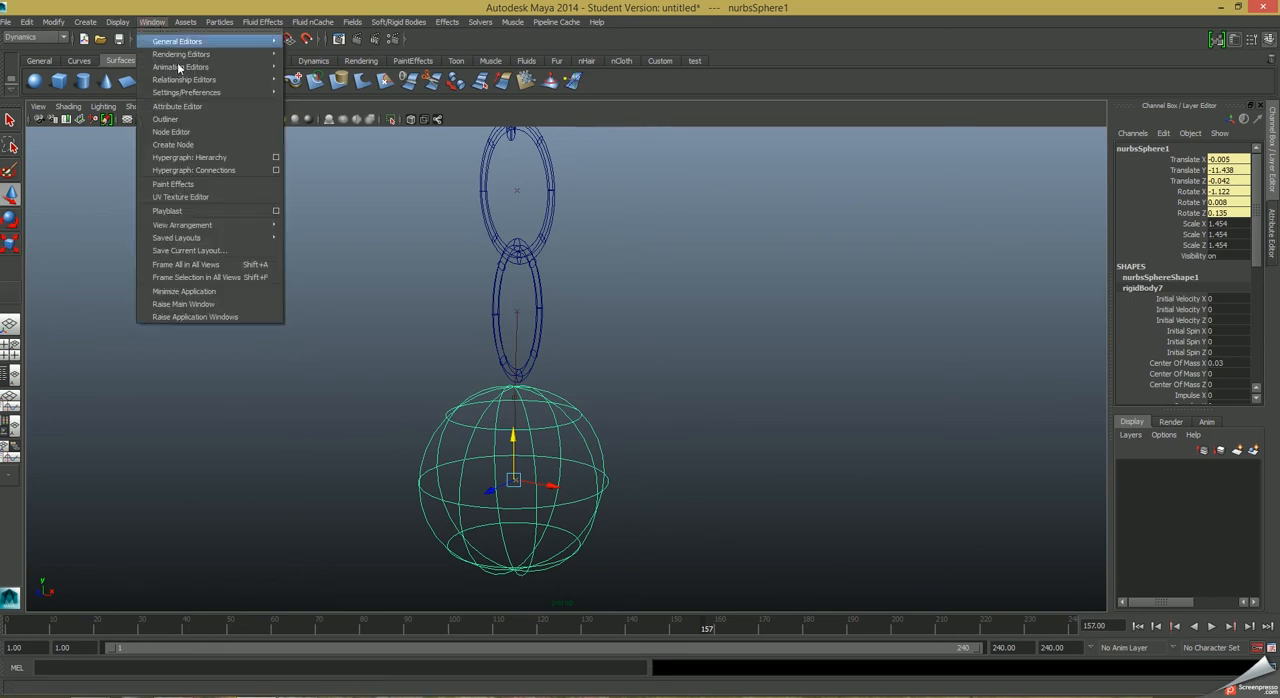
mouse_move(188, 91)
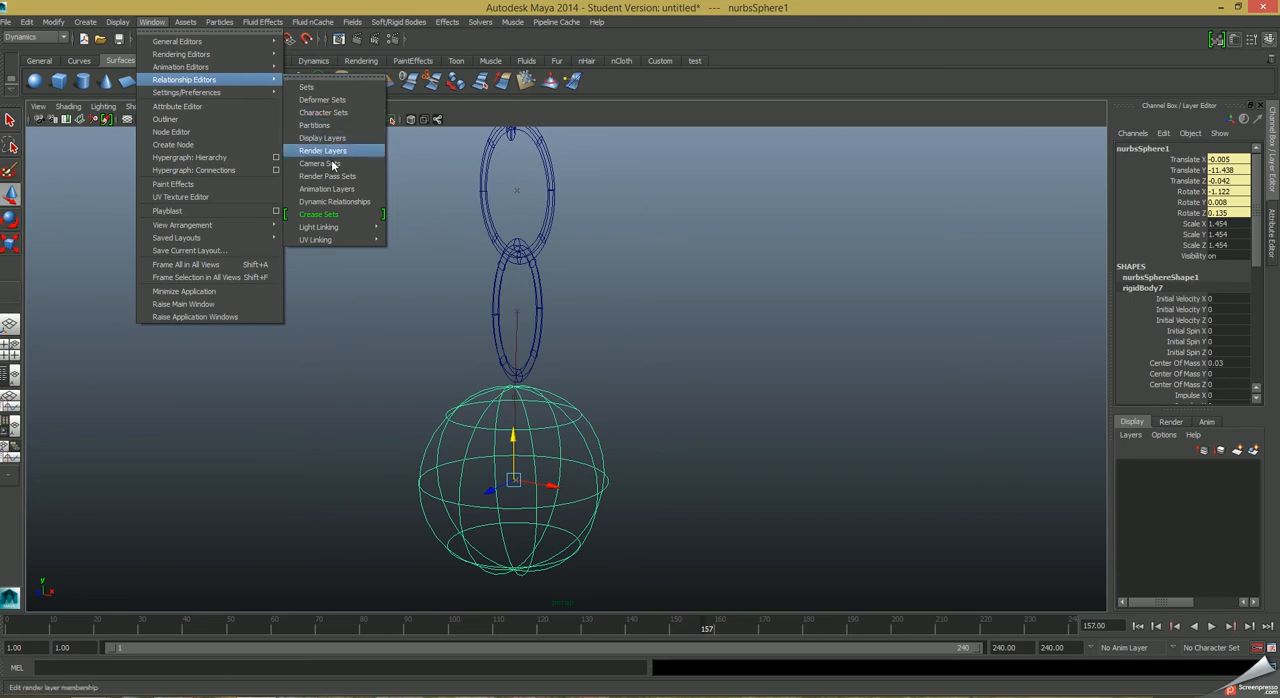
mouse_move(334, 240)
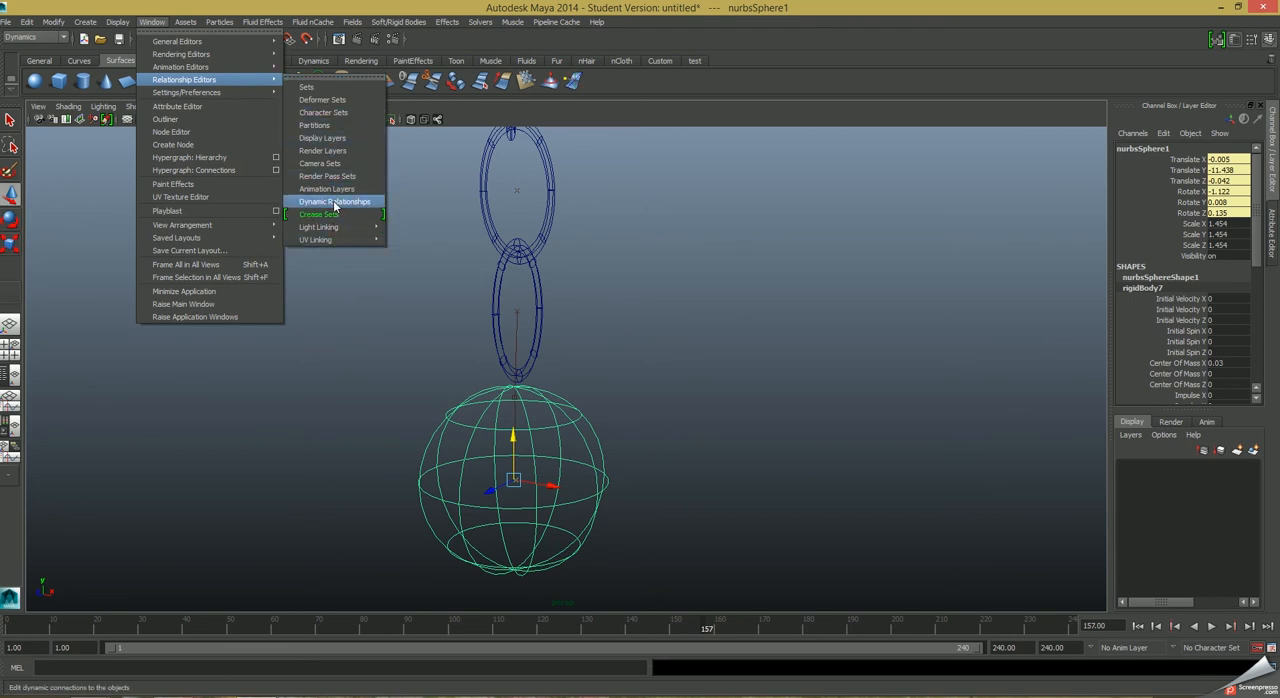
click(335, 203)
drag(600, 248, 827, 60)
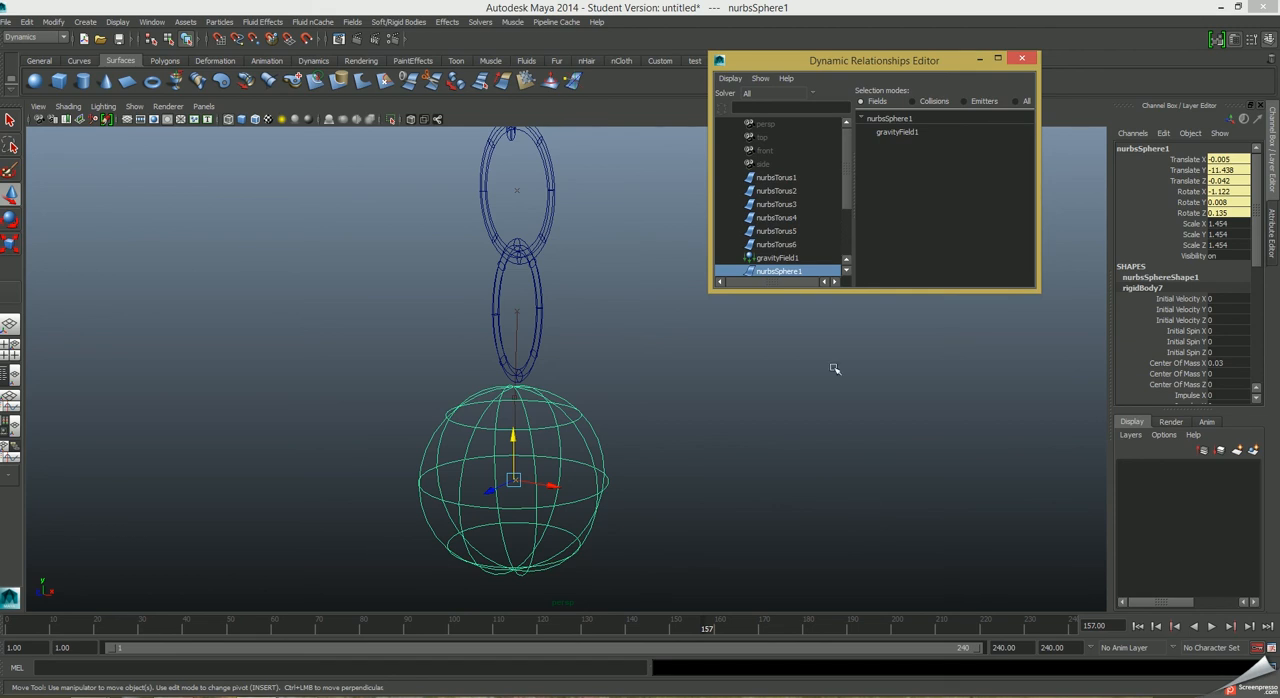
drag(847, 186, 847, 207)
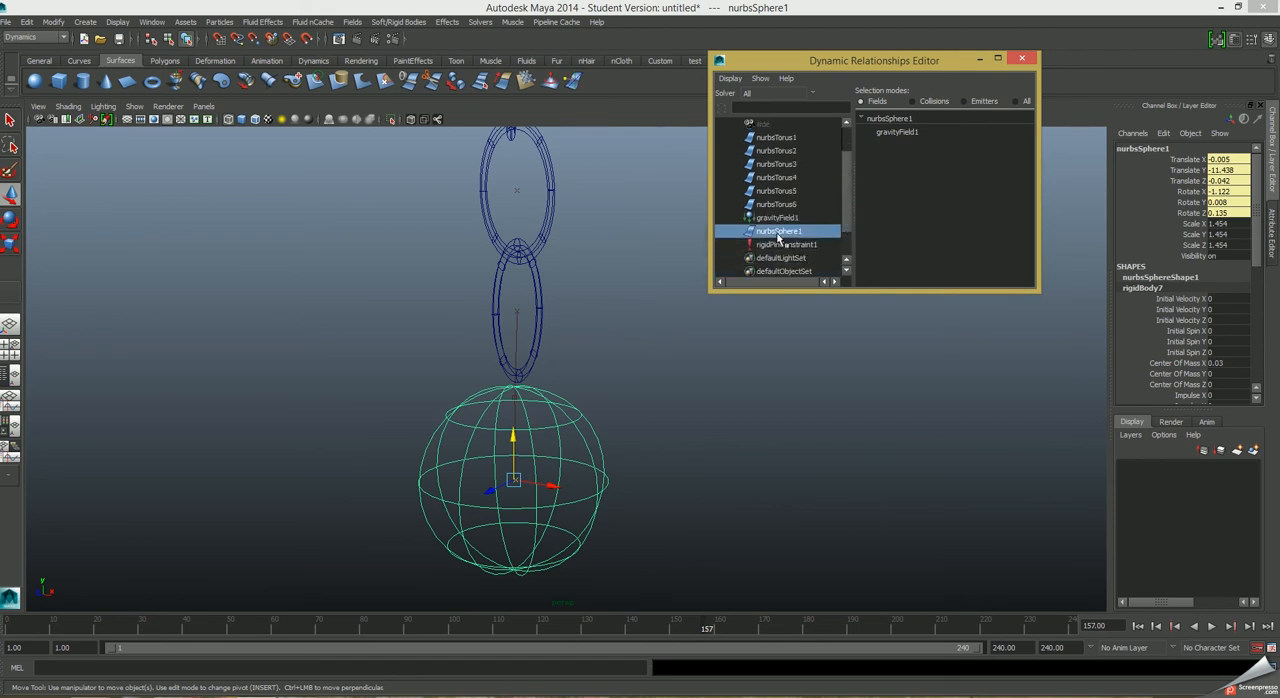
Examine which of the six torus links are connected to the gravity field.
click(772, 192)
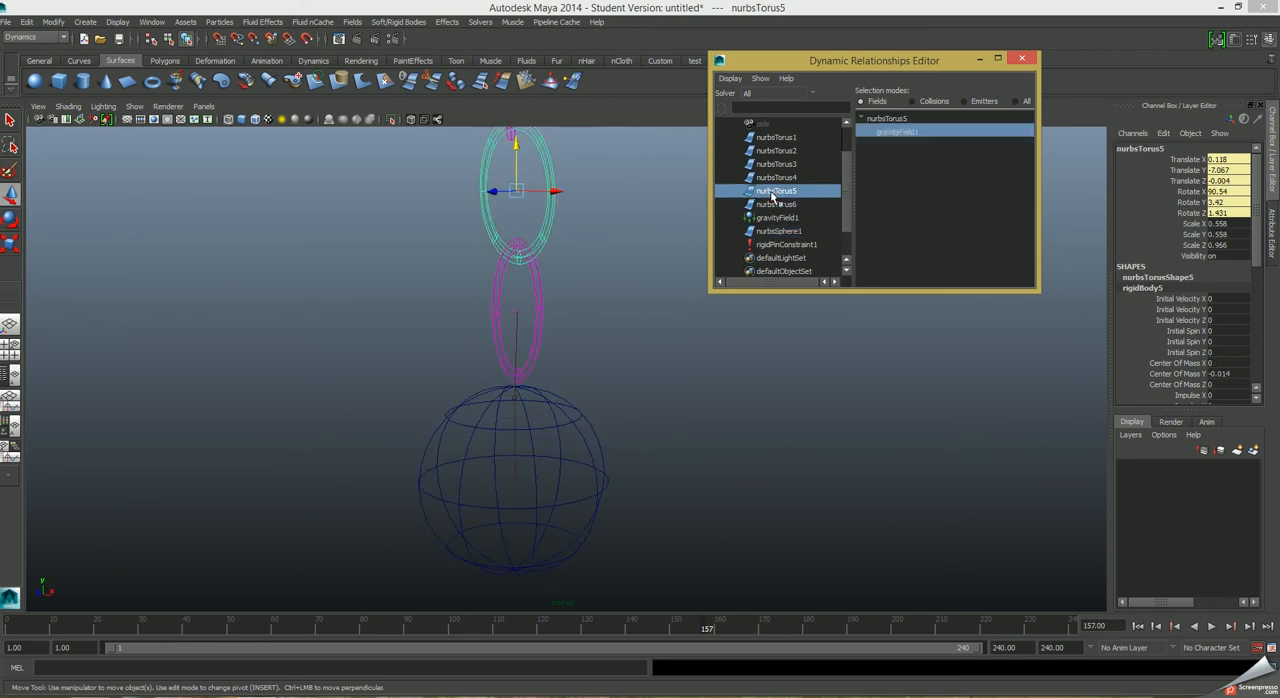
click(771, 205)
click(772, 191)
click(774, 177)
click(775, 164)
click(776, 151)
click(775, 138)
click(777, 151)
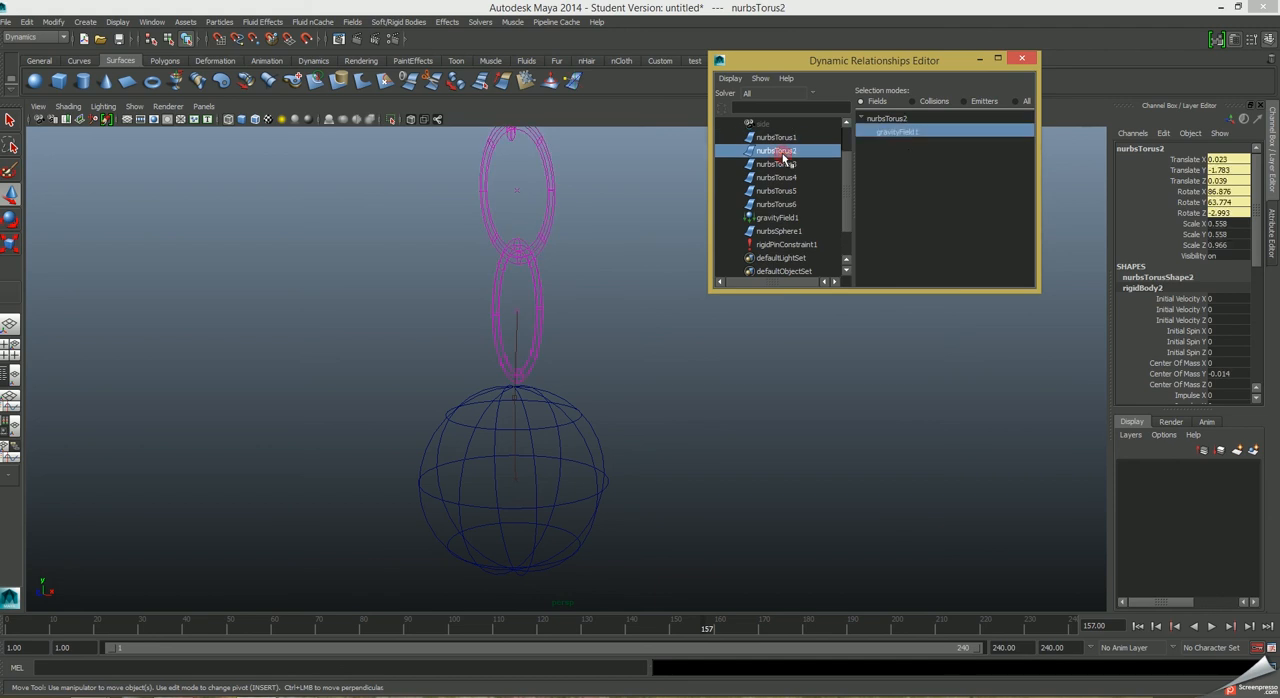
click(776, 137)
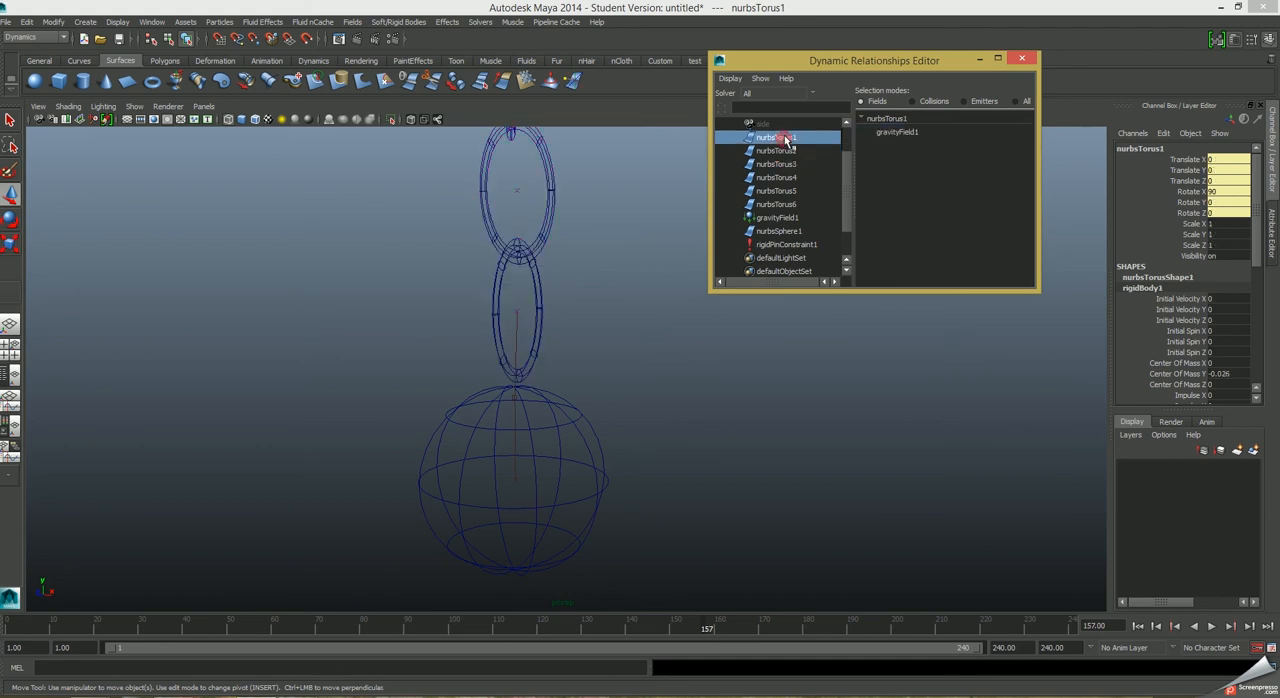
Connect the sphere to gravityField1 and play the simulation from the first frame.
click(780, 231)
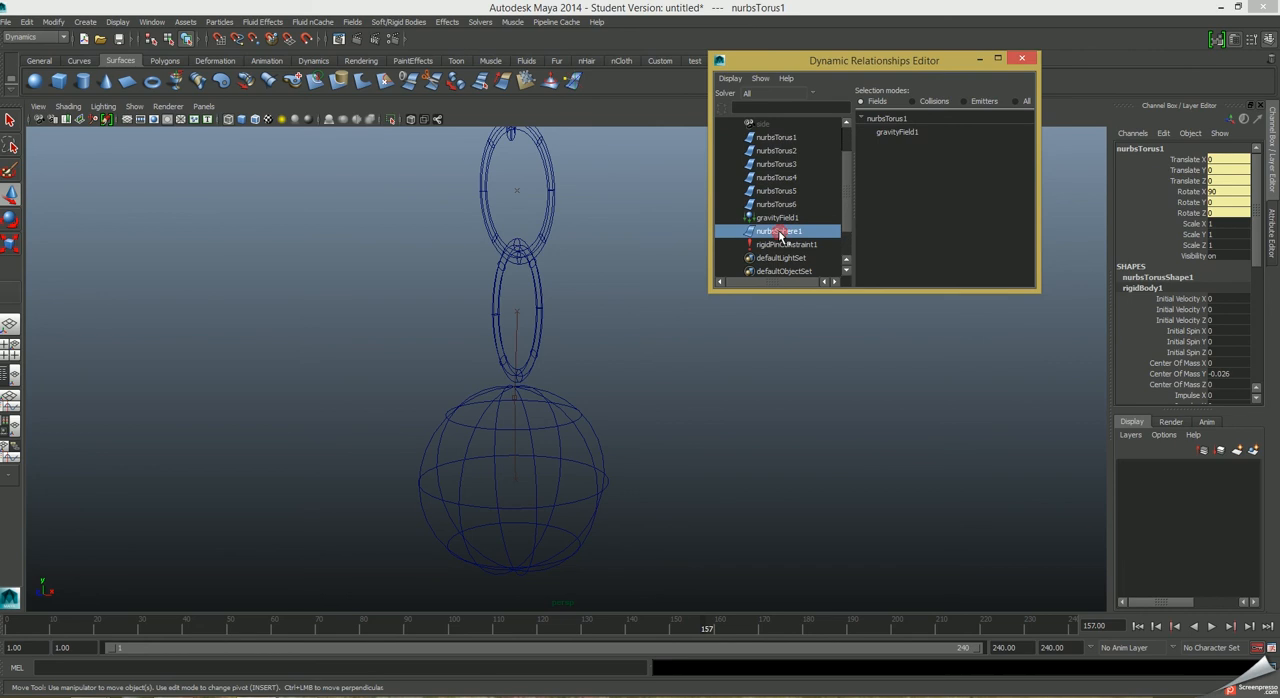
click(890, 132)
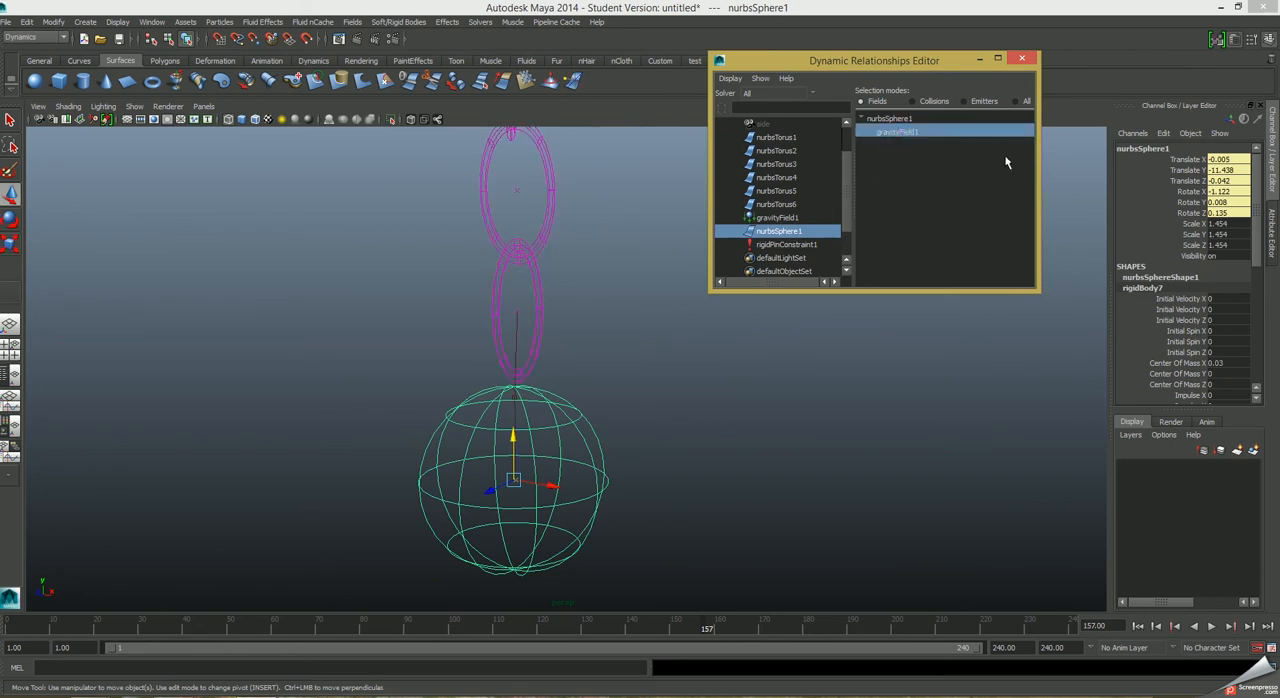
click(1138, 626)
click(1212, 627)
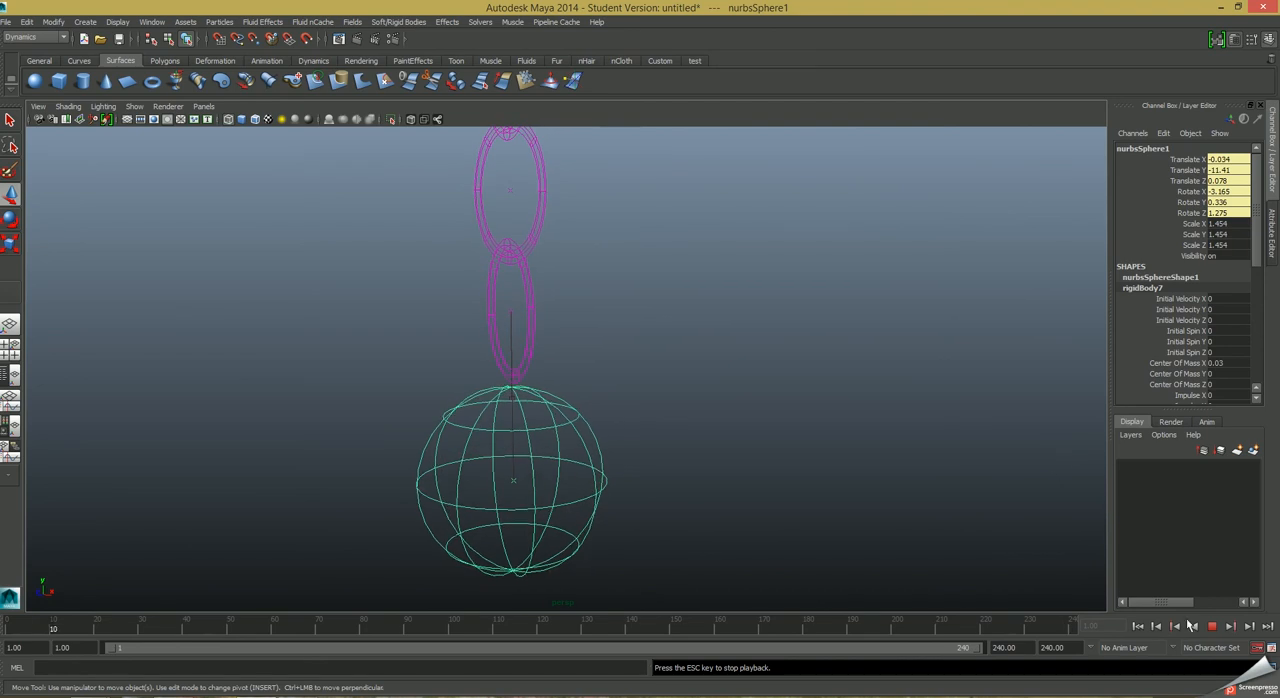
key(Escape)
Create a Newton field affecting the sphere and move it beside the sphere to about -6.13 in X and -11.94 in Y.
alt+right_drag(800, 489, 644, 489)
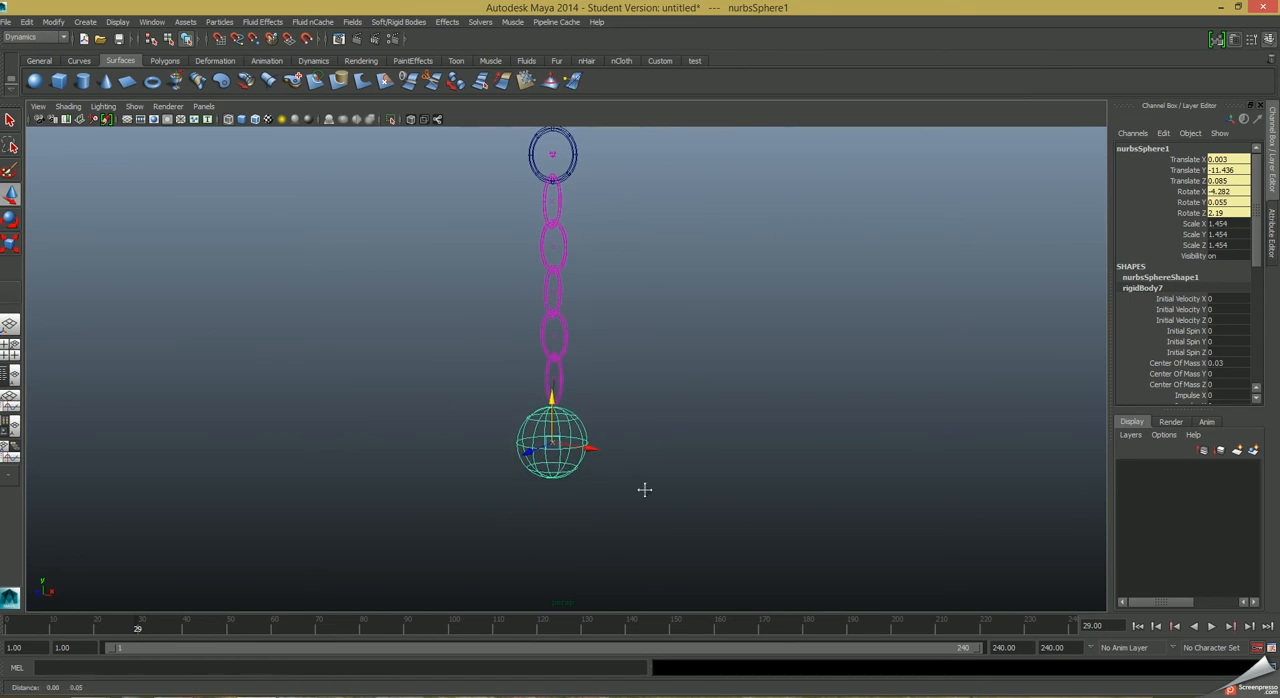
alt+middle_drag(645, 490, 640, 512)
click(603, 557)
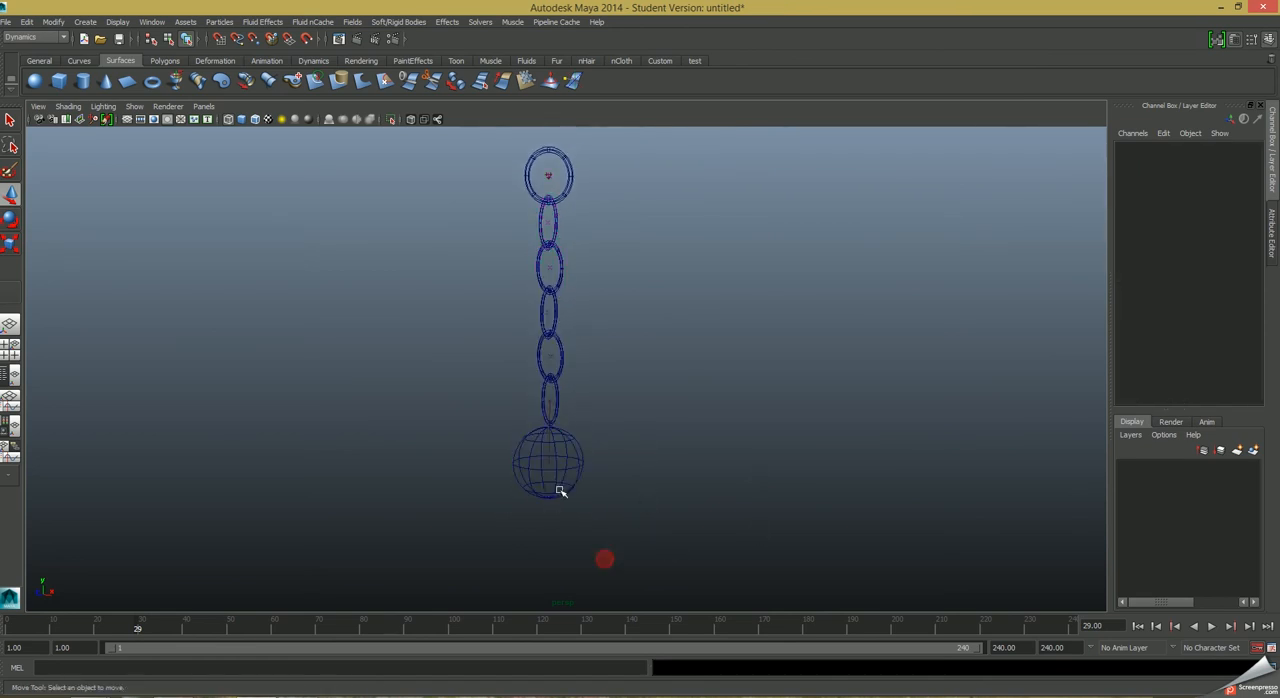
click(557, 480)
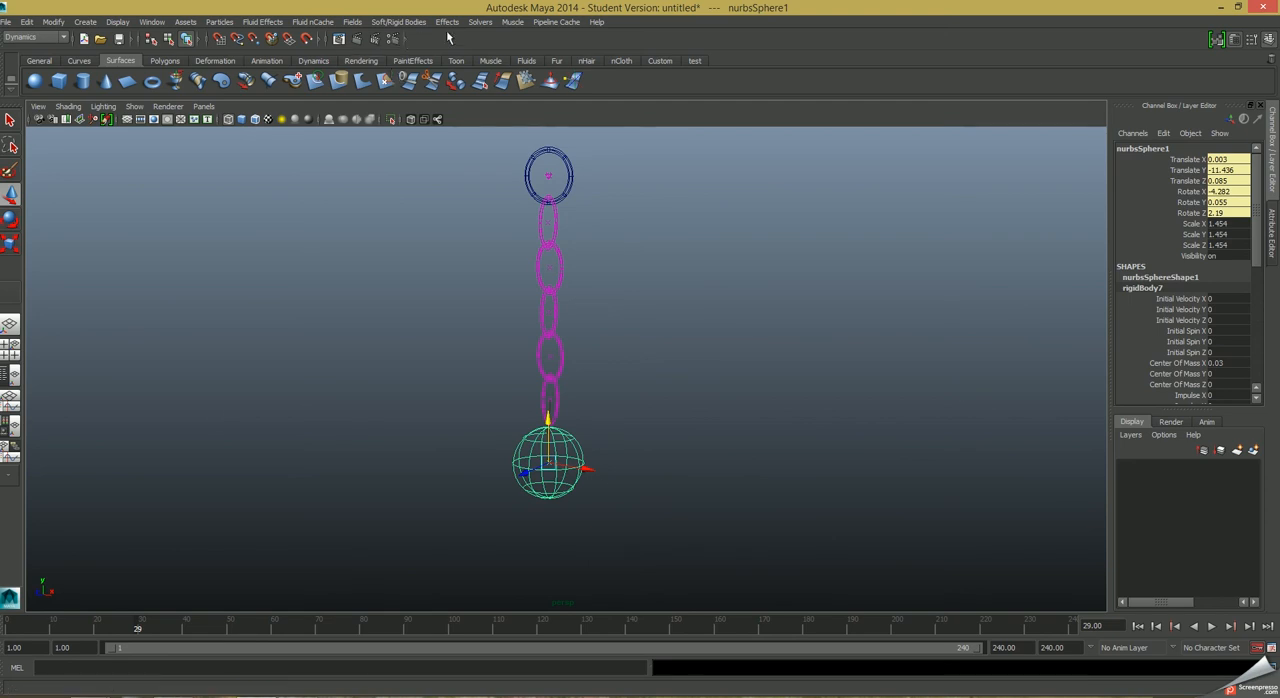
click(354, 22)
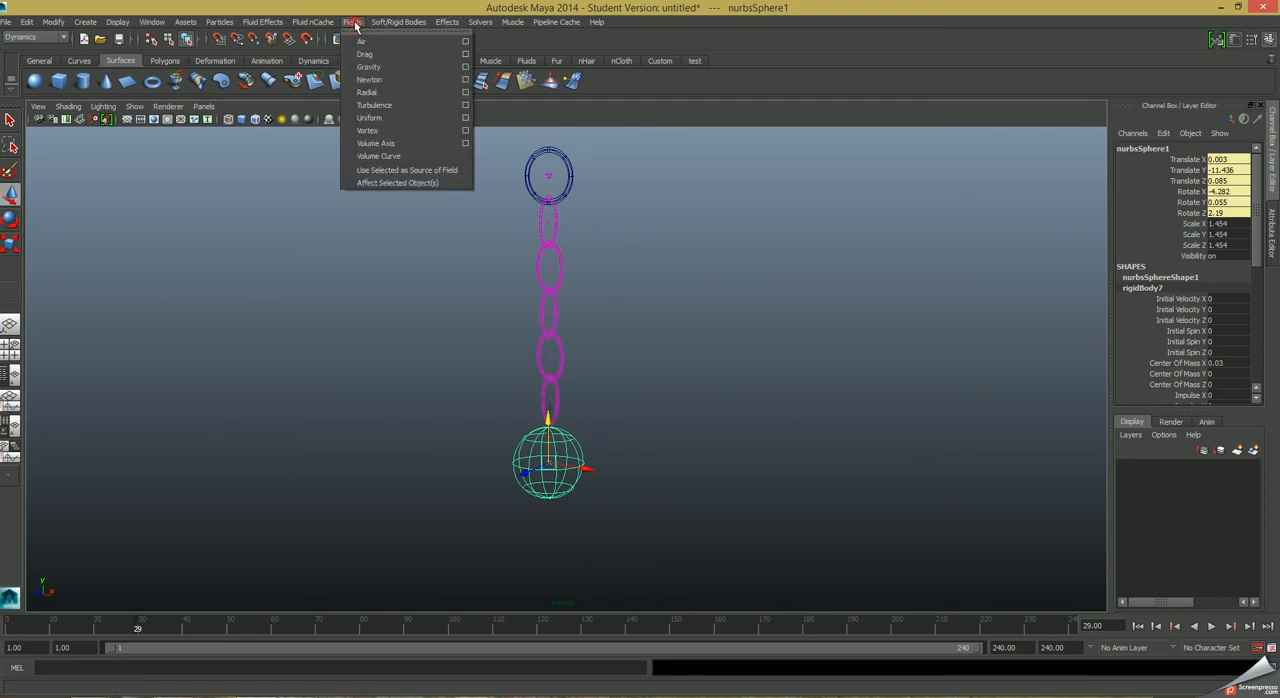
click(370, 80)
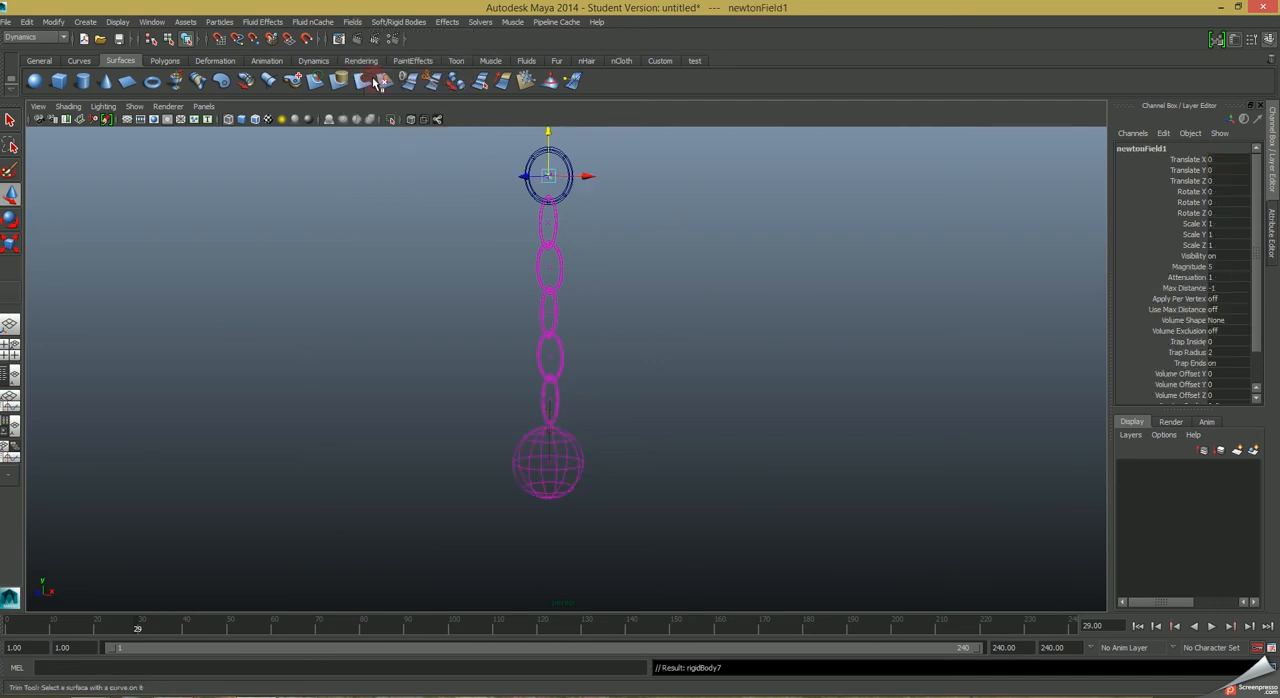
alt+drag(612, 368, 672, 360)
drag(584, 180, 373, 443)
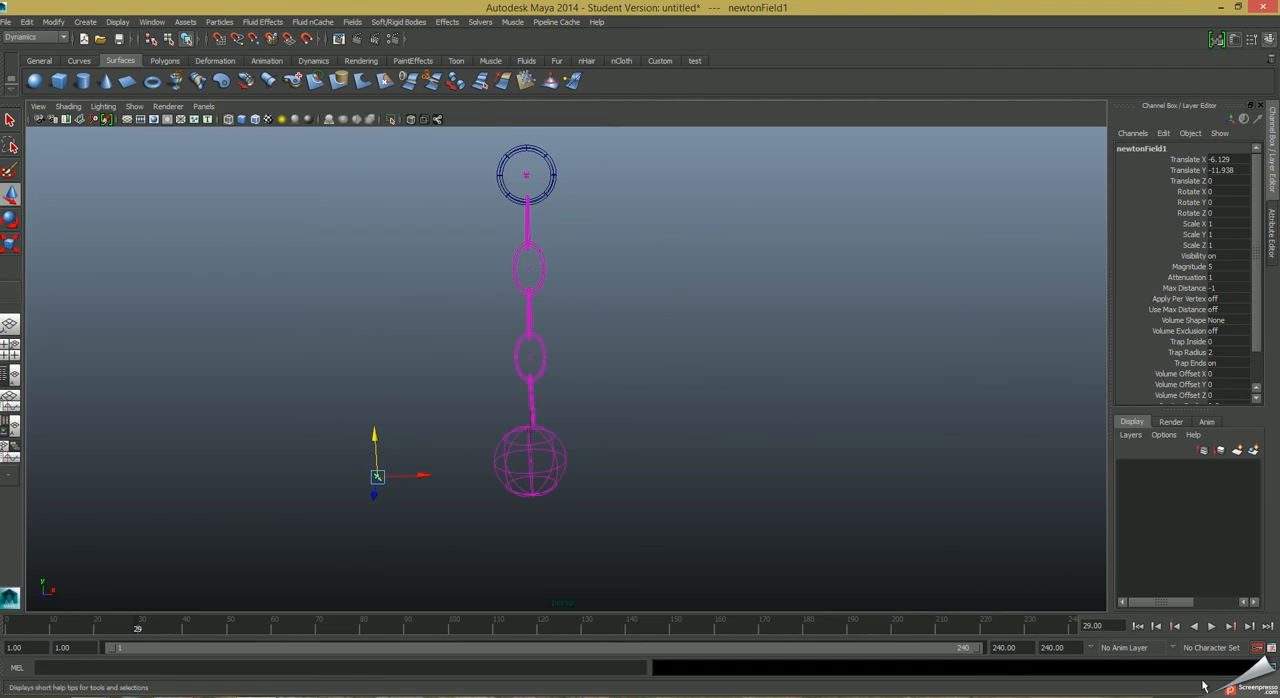
Play the simulation from frame 1 to check the Newton field's pull on the sphere.
click(1138, 626)
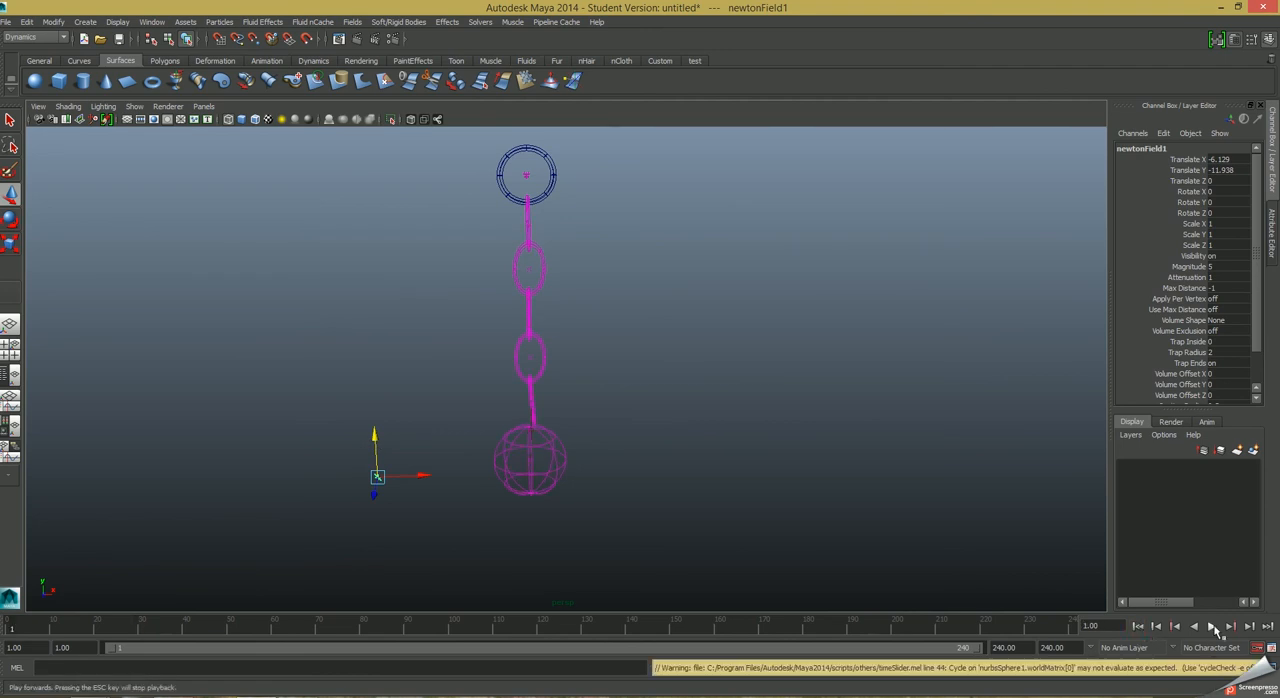
click(1213, 626)
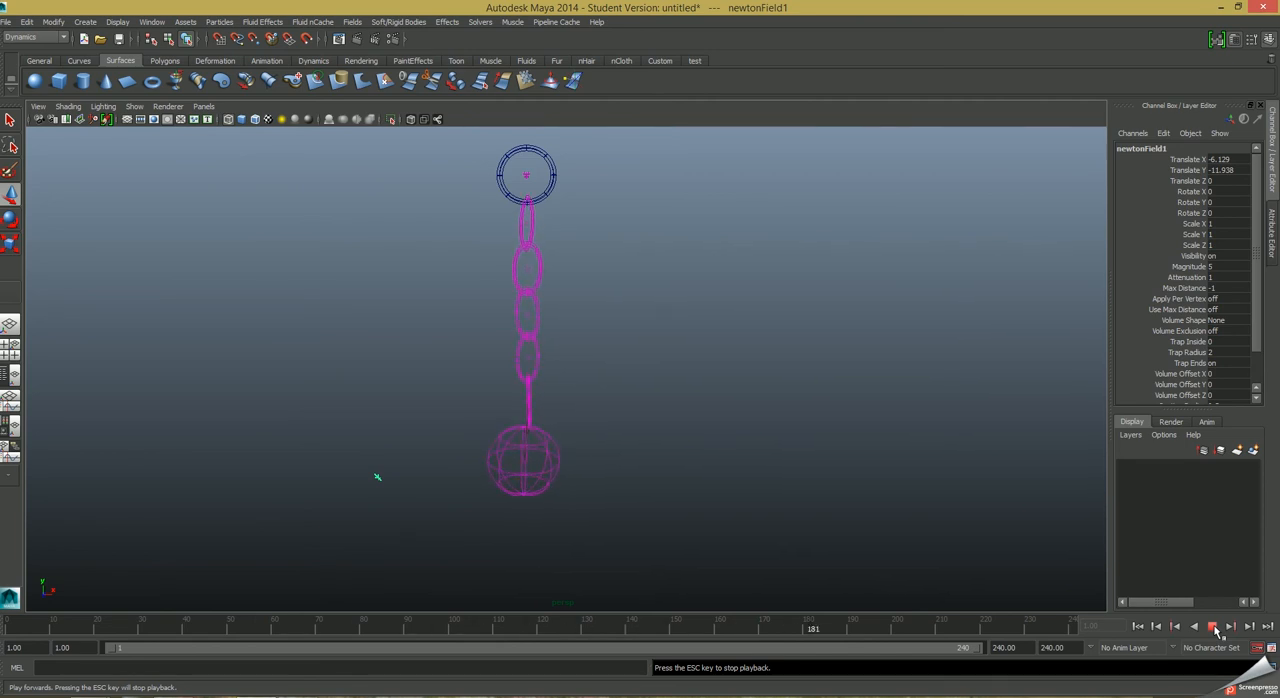
click(1213, 626)
key(w)
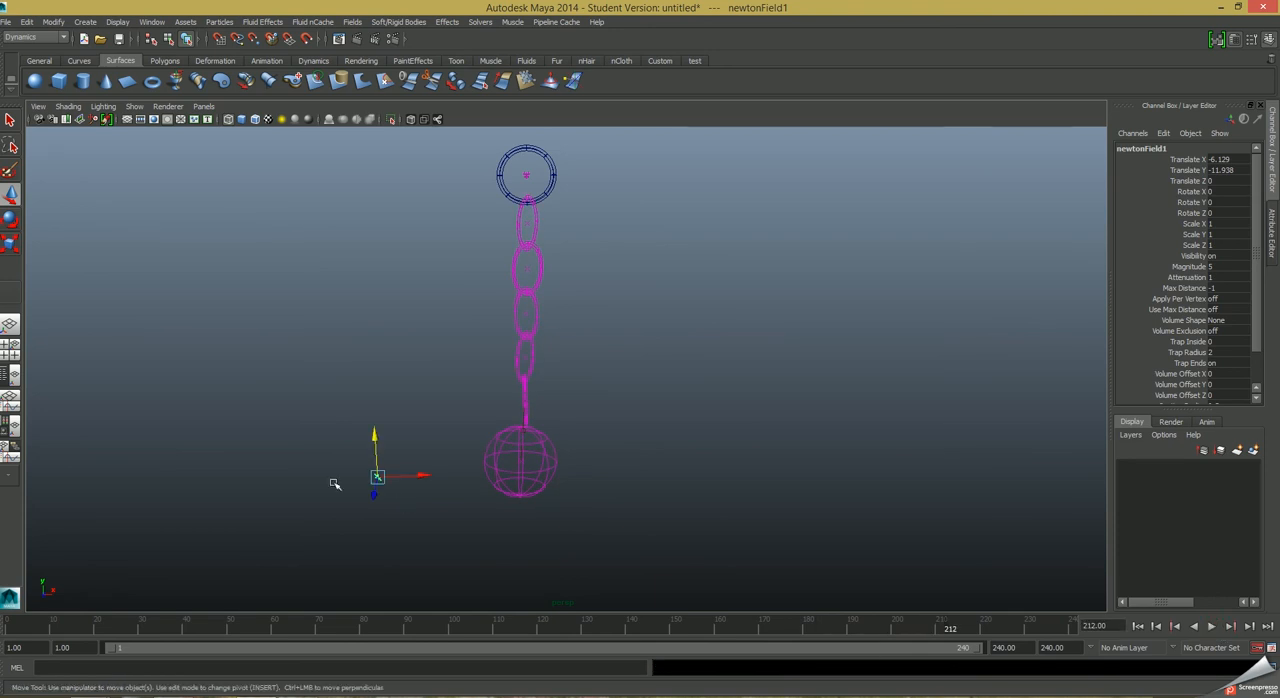
Set the Newton field's magnitude to 100 and replay the simulation from frame 1.
click(1236, 40)
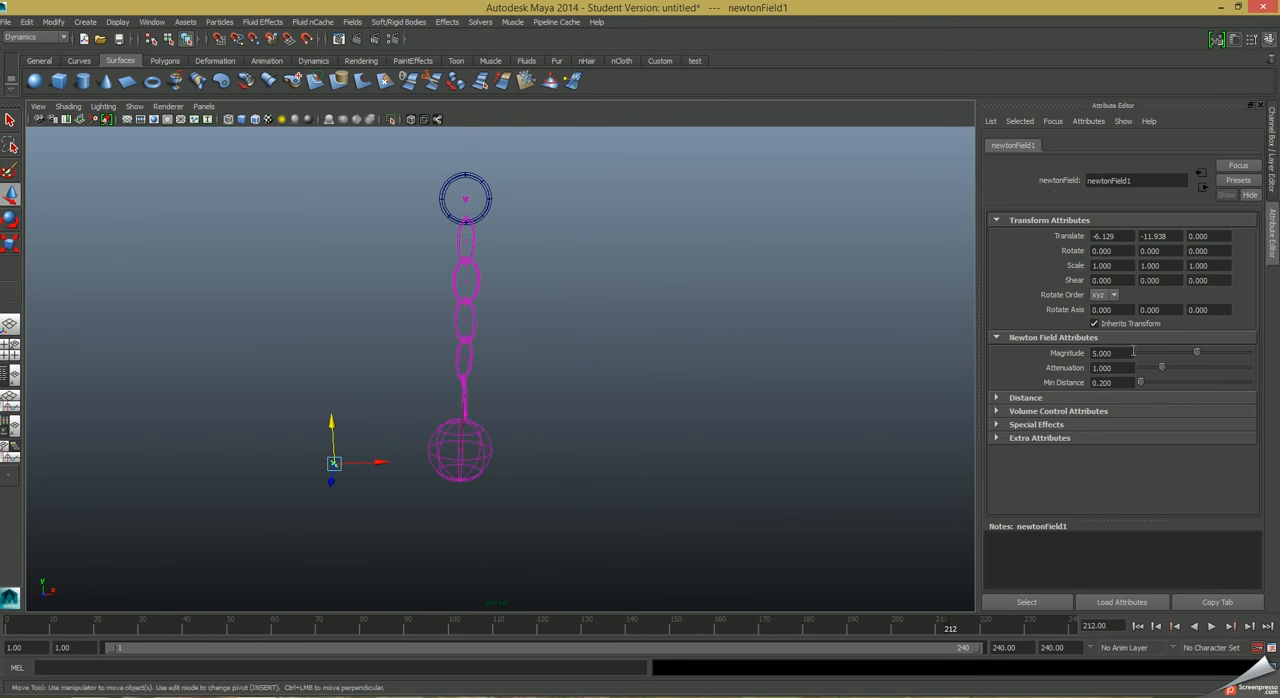
drag(1197, 353, 1245, 355)
click(1138, 626)
click(1211, 626)
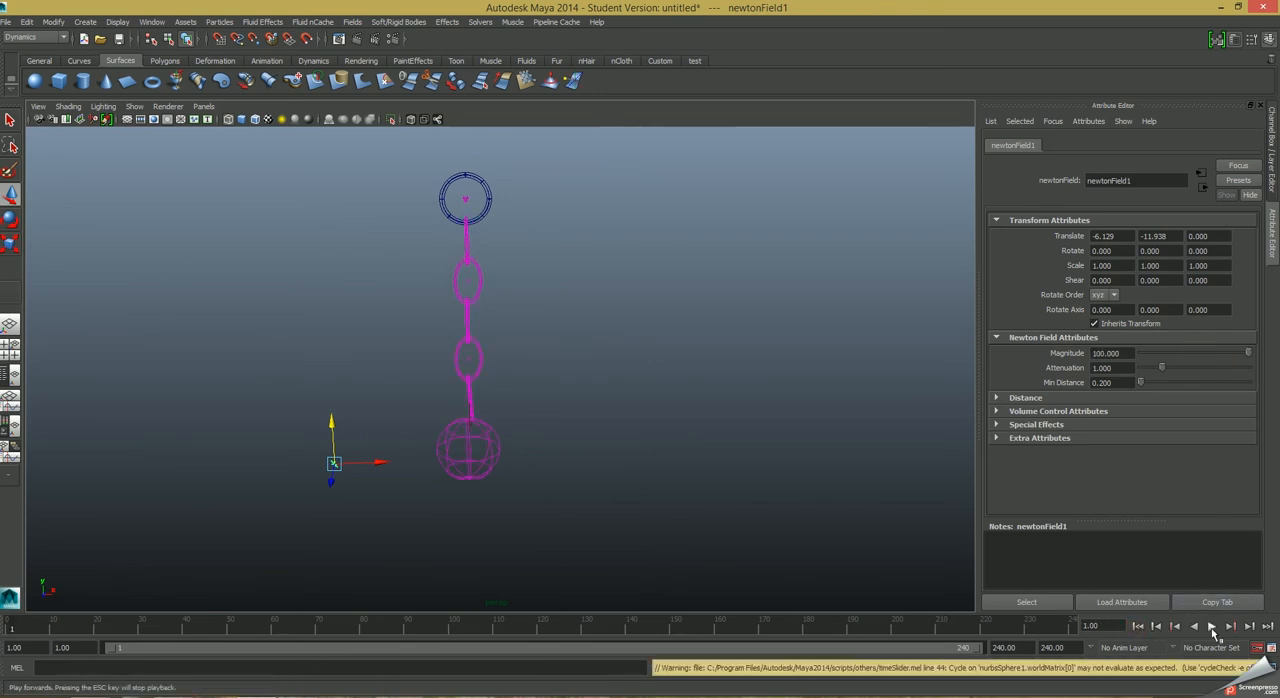
click(1211, 626)
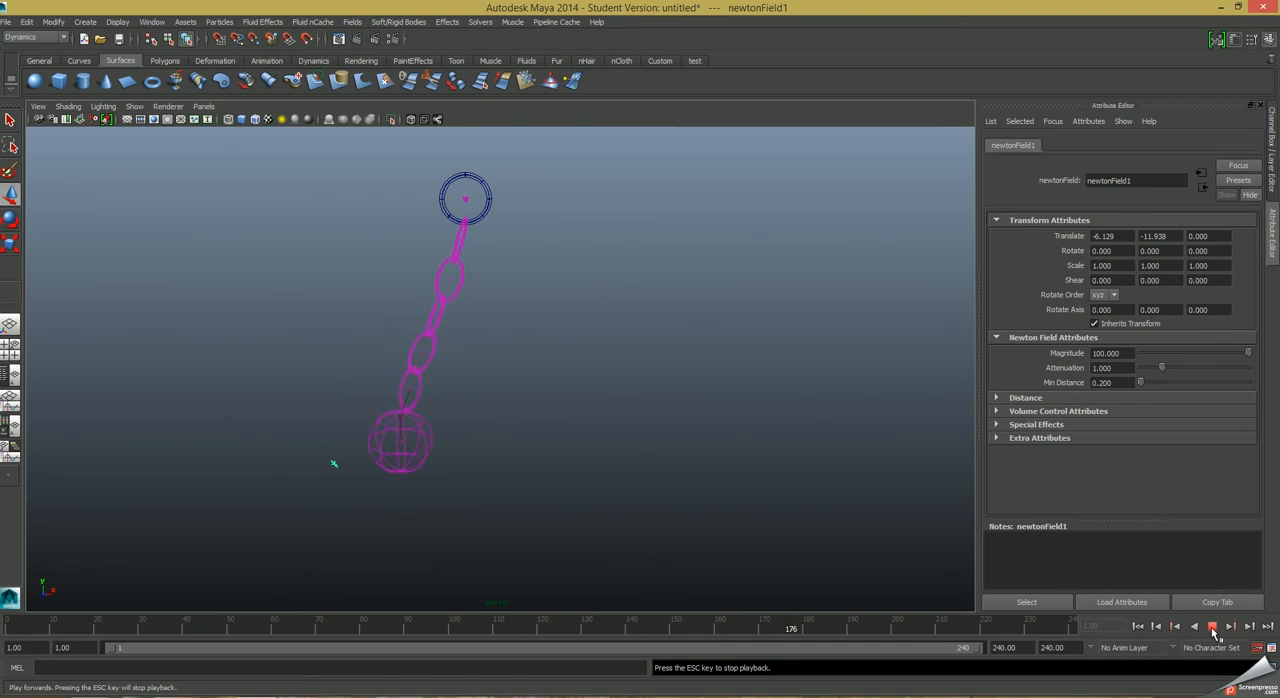
click(1213, 628)
Try the Newton field at about 0.095 in X, directly beneath the chain, and play the simulation.
drag(377, 463, 515, 481)
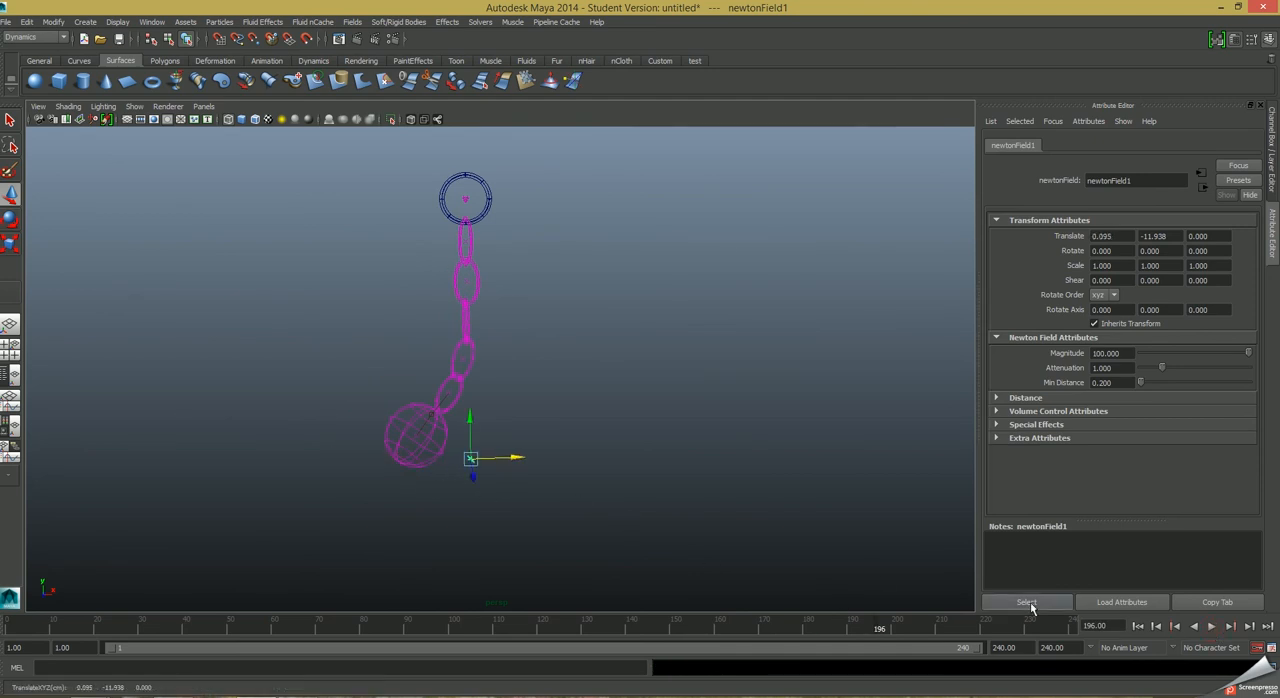
click(1211, 627)
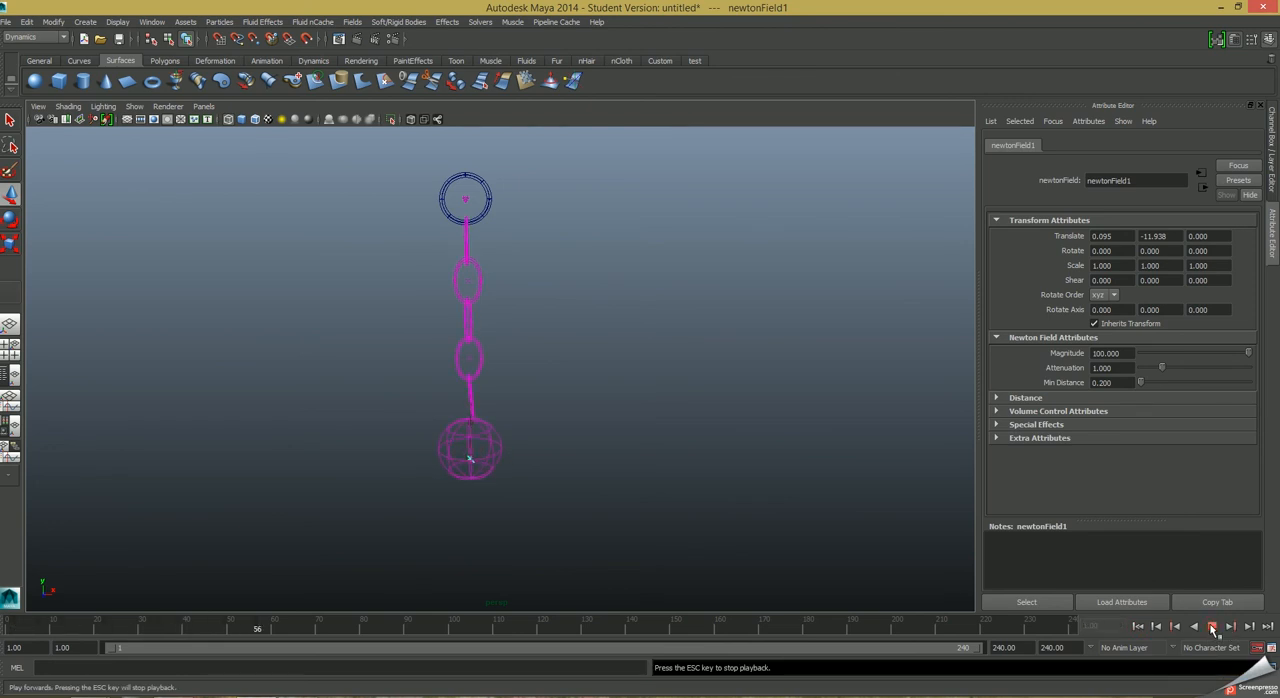
click(1211, 627)
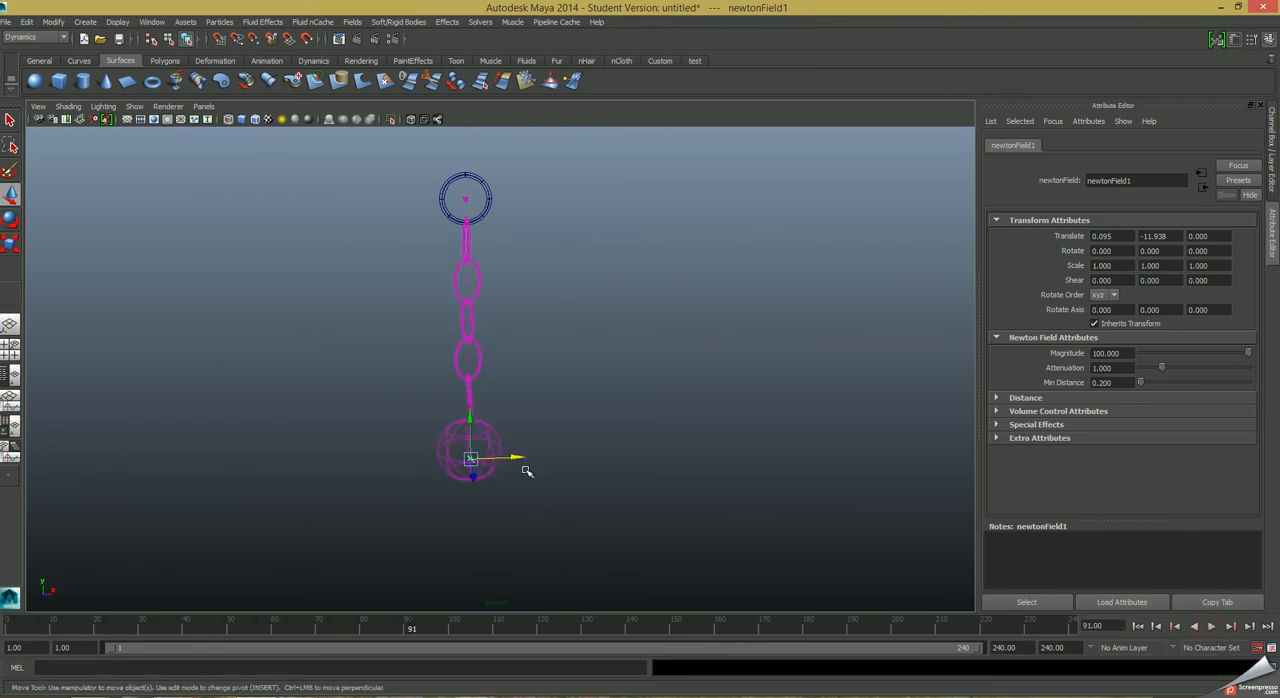
Move the Newton field to about -2.57 in X and play the simulation from frame 1, viewing the swing from another angle.
drag(514, 458, 461, 465)
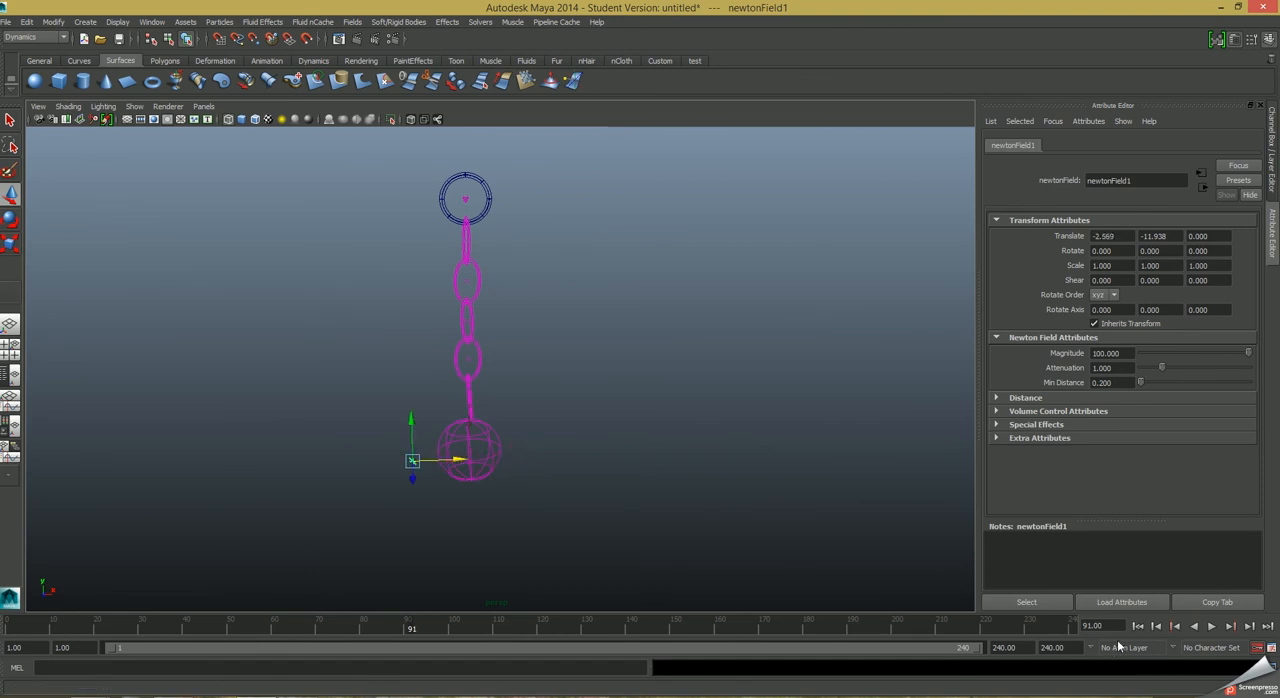
click(1138, 626)
click(1210, 626)
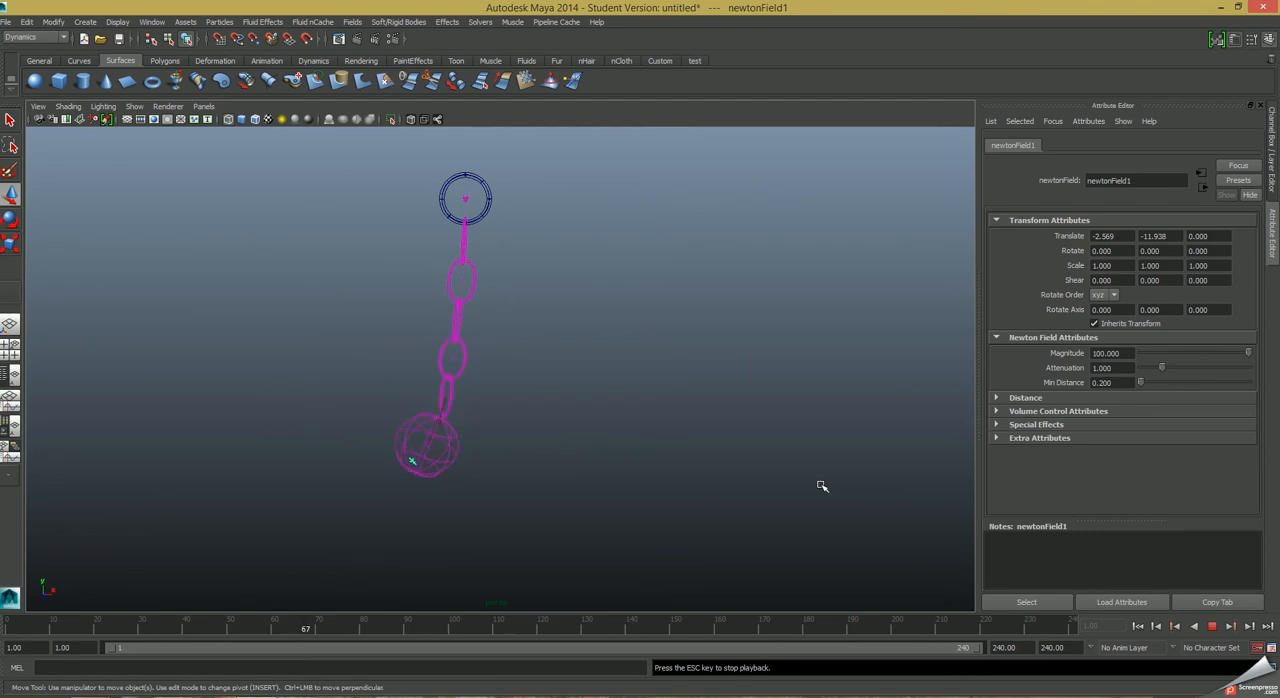
mouse_move(557, 511)
alt+mouse_down()
mouse_move(631, 511)
mouse_move(694, 532)
mouse_move(709, 552)
mouse_move(694, 558)
mouse_move(671, 510)
mouse_move(766, 544)
mouse_move(737, 563)
mouse_move(677, 509)
mouse_move(676, 536)
mouse_move(657, 369)
mouse_move(694, 354)
mouse_move(699, 371)
mouse_move(574, 417)
mouse_move(720, 414)
mouse_move(734, 395)
mouse_move(720, 384)
alt+mouse_up()
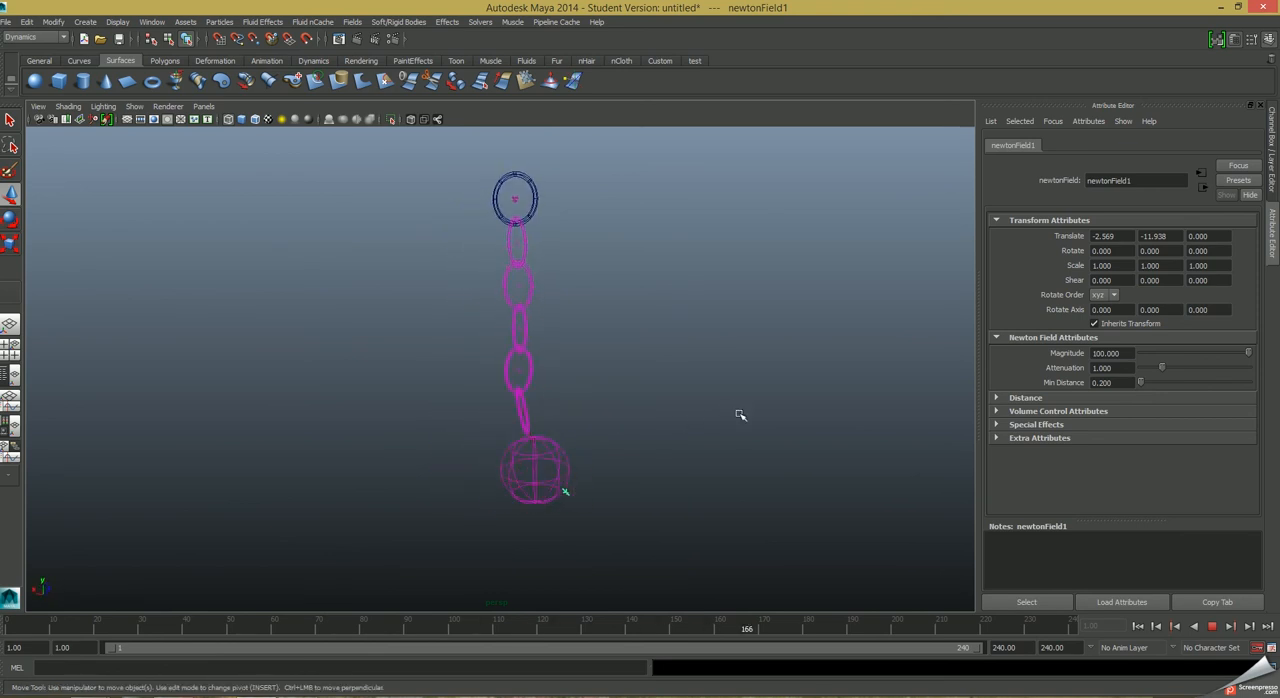
click(1214, 627)
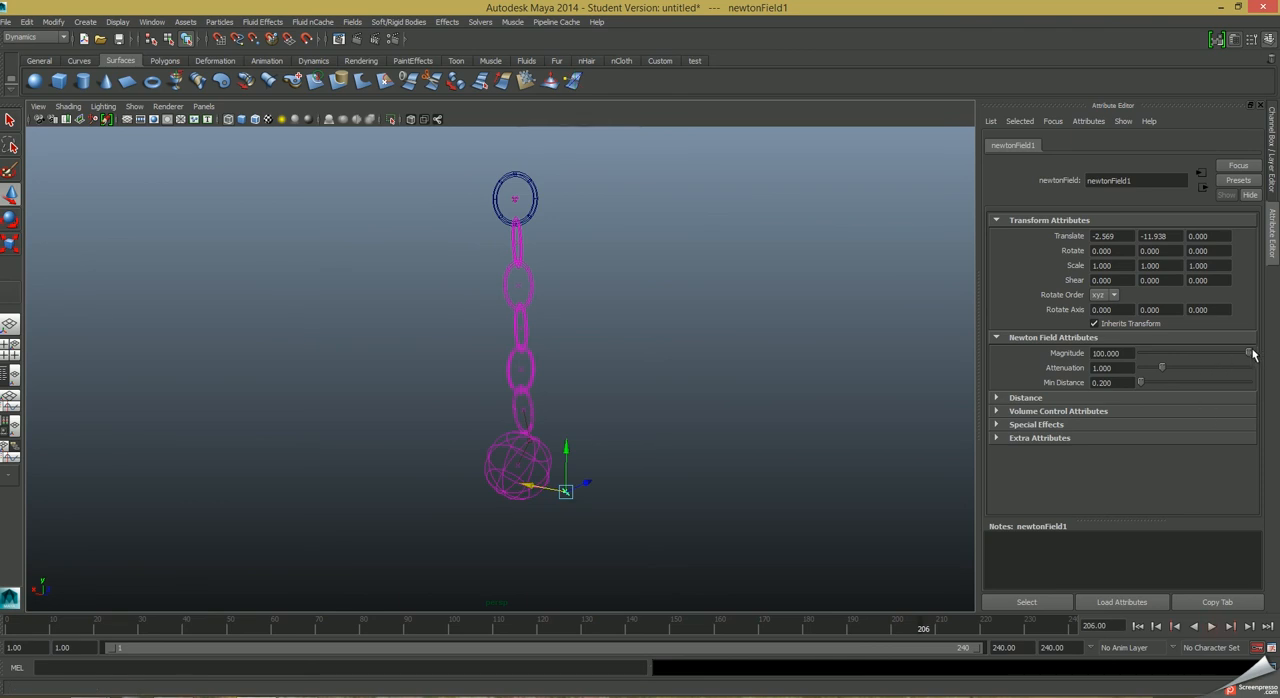
Delete the Newton field and return the playback to frame 1.
click(593, 508)
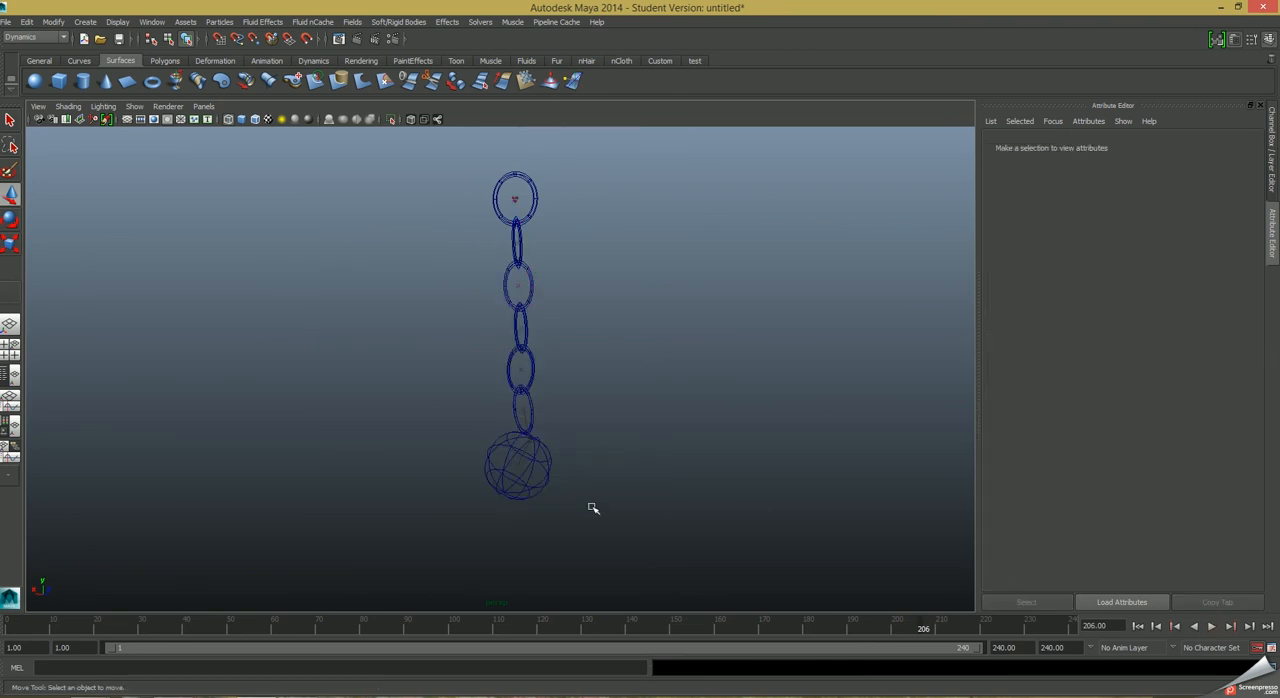
click(1137, 626)
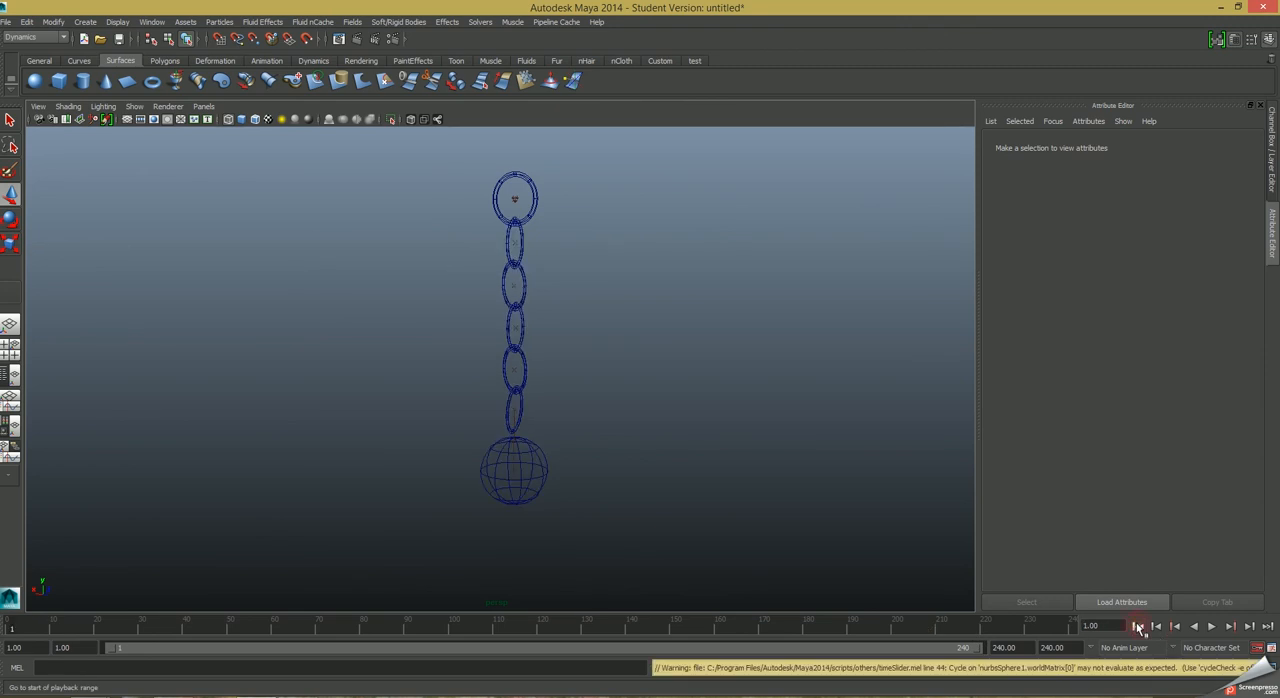
Add an Air field to the sphere and play the simulation with the field's default settings.
click(541, 478)
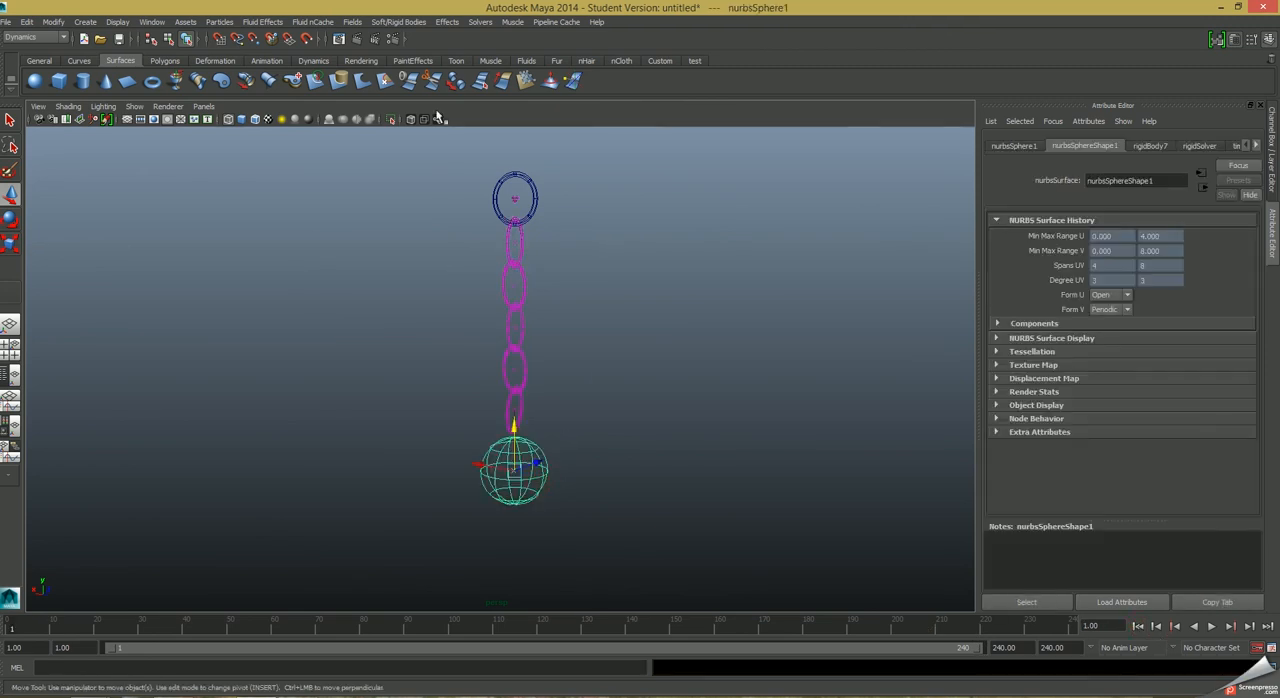
click(355, 21)
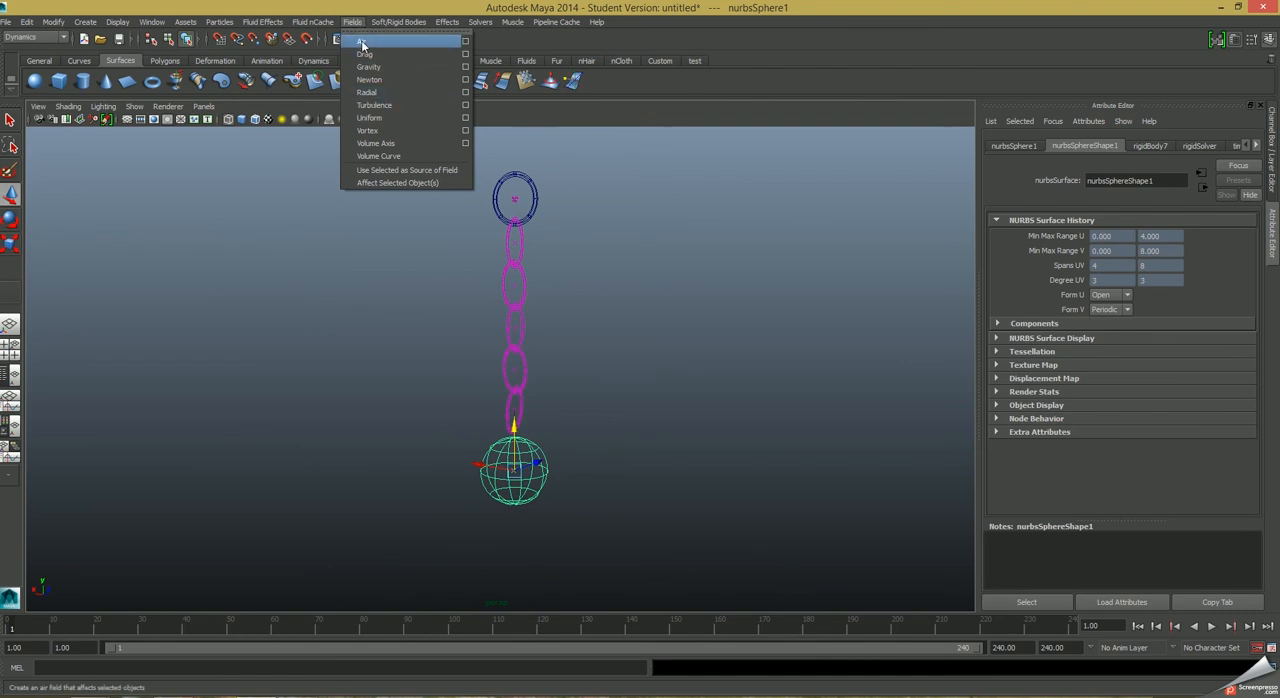
click(362, 44)
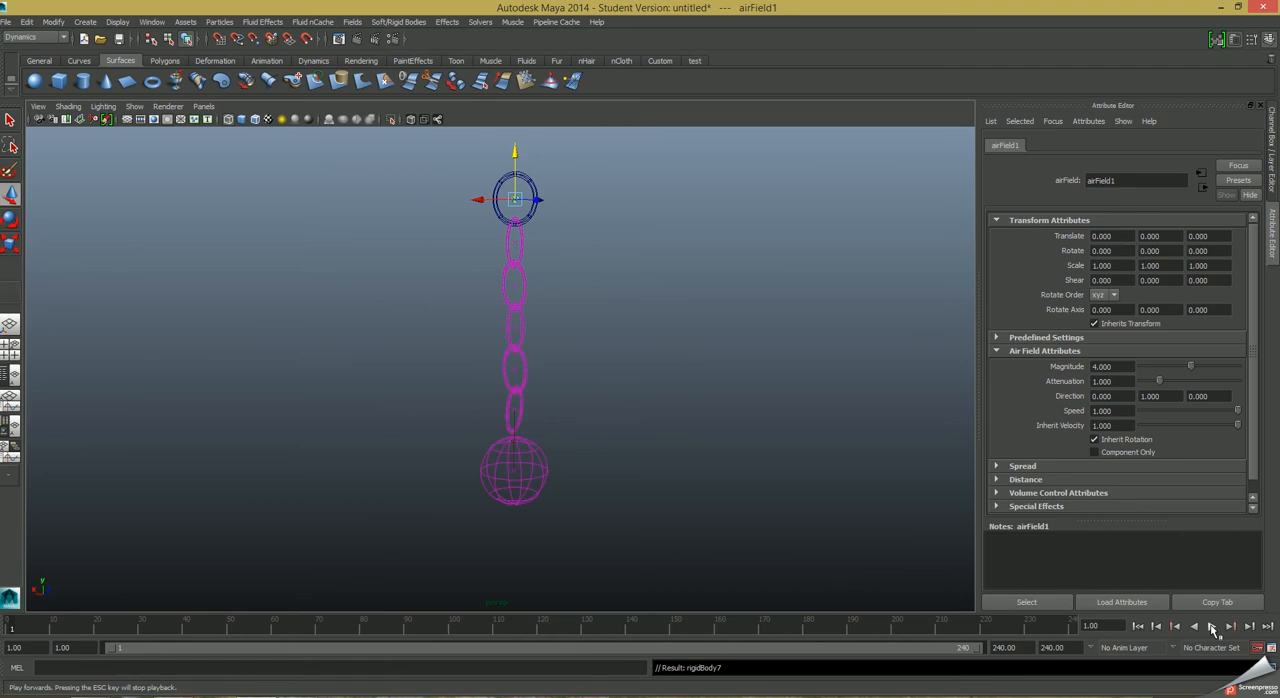
click(1212, 626)
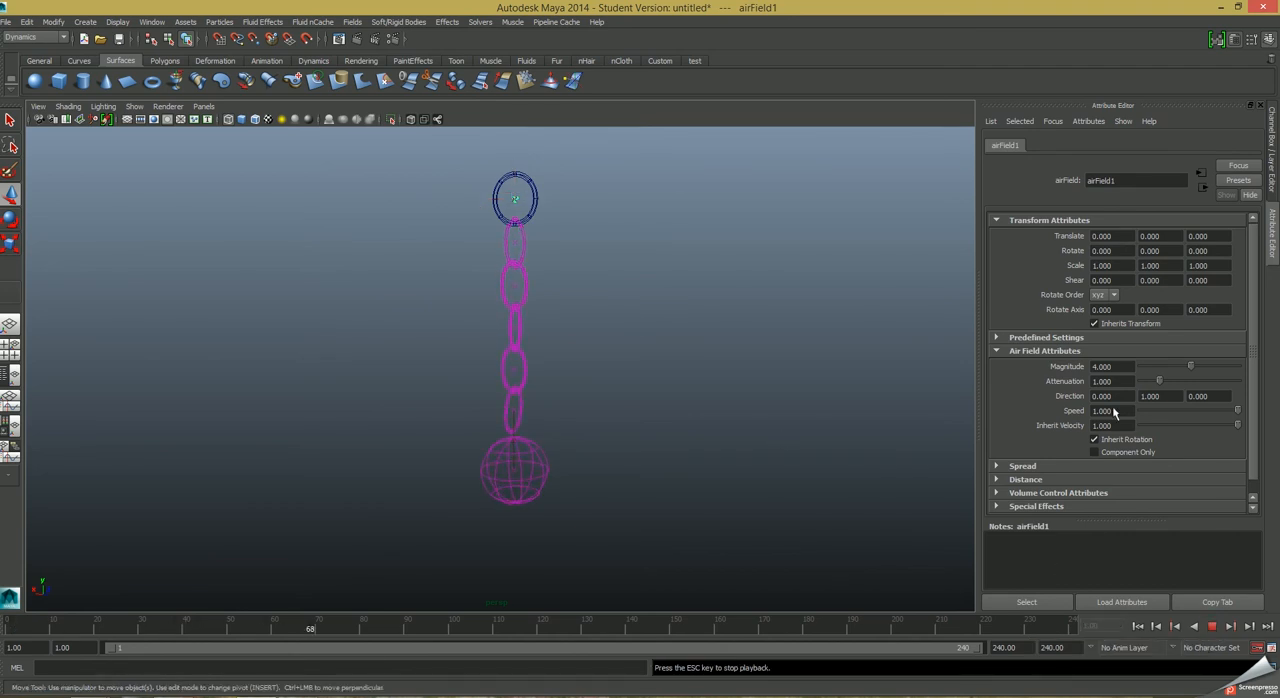
key(Escape)
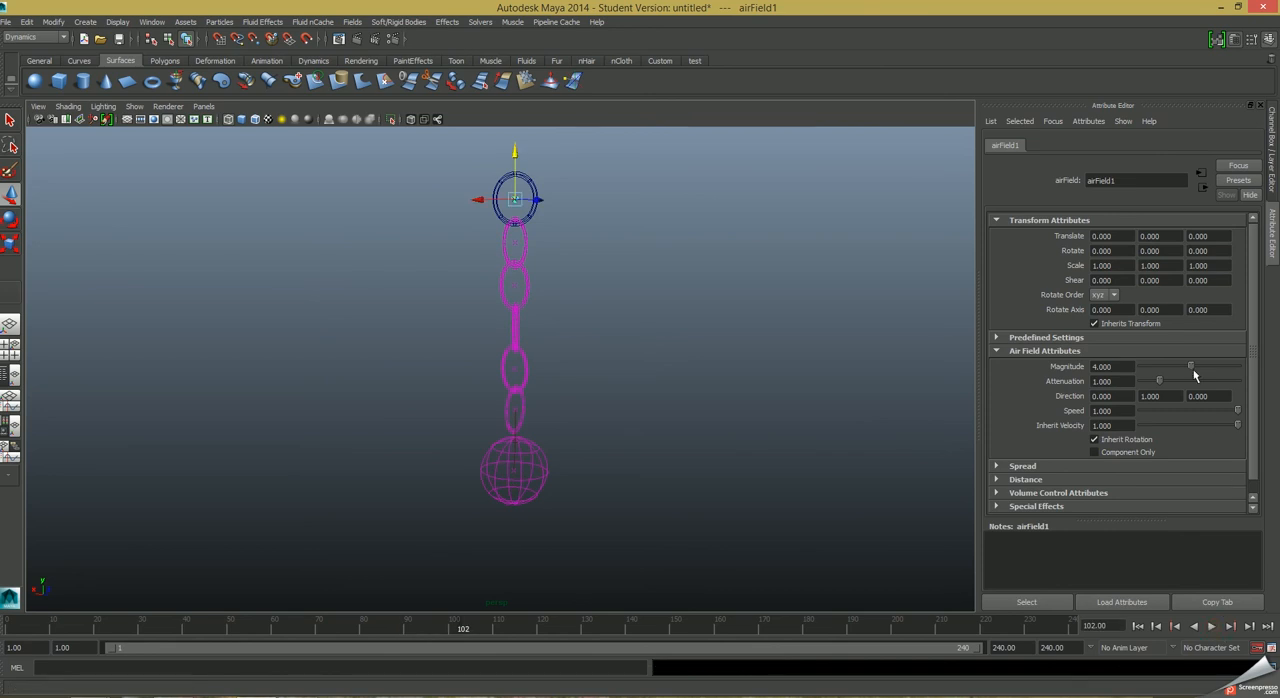
Set the Air field's magnitude to 100 and replay the simulation from frame 1.
drag(1189, 370, 1238, 368)
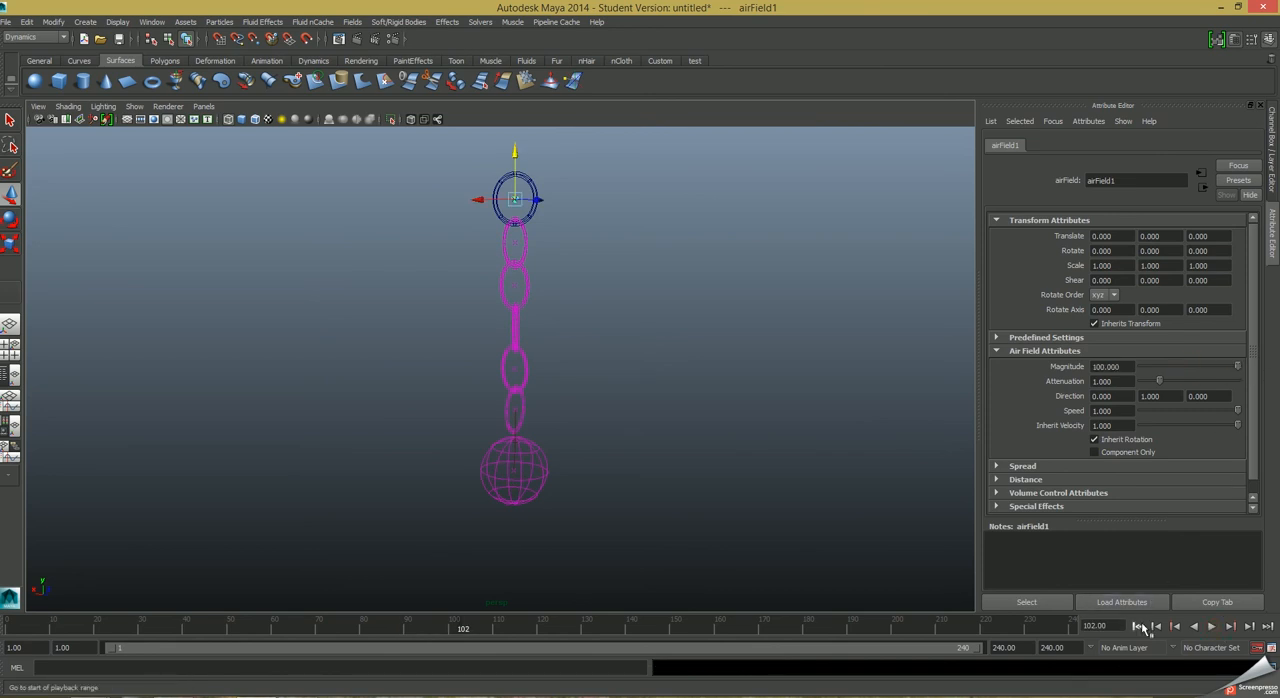
click(1138, 626)
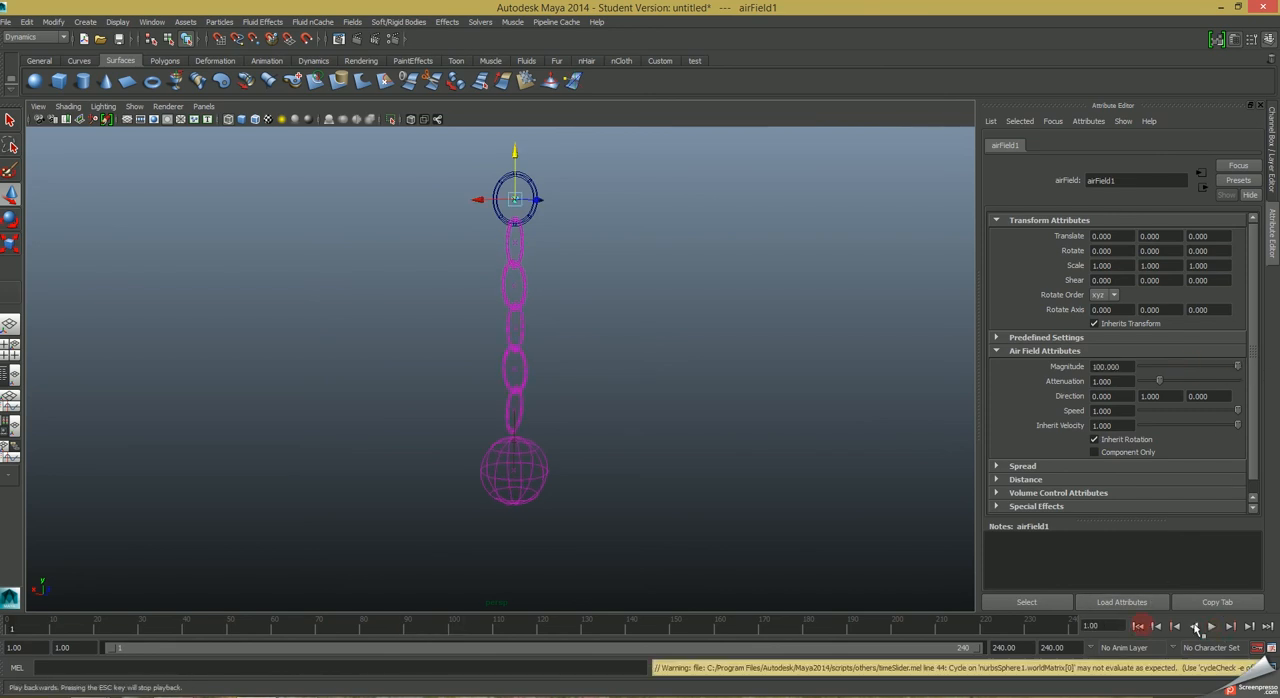
click(1212, 627)
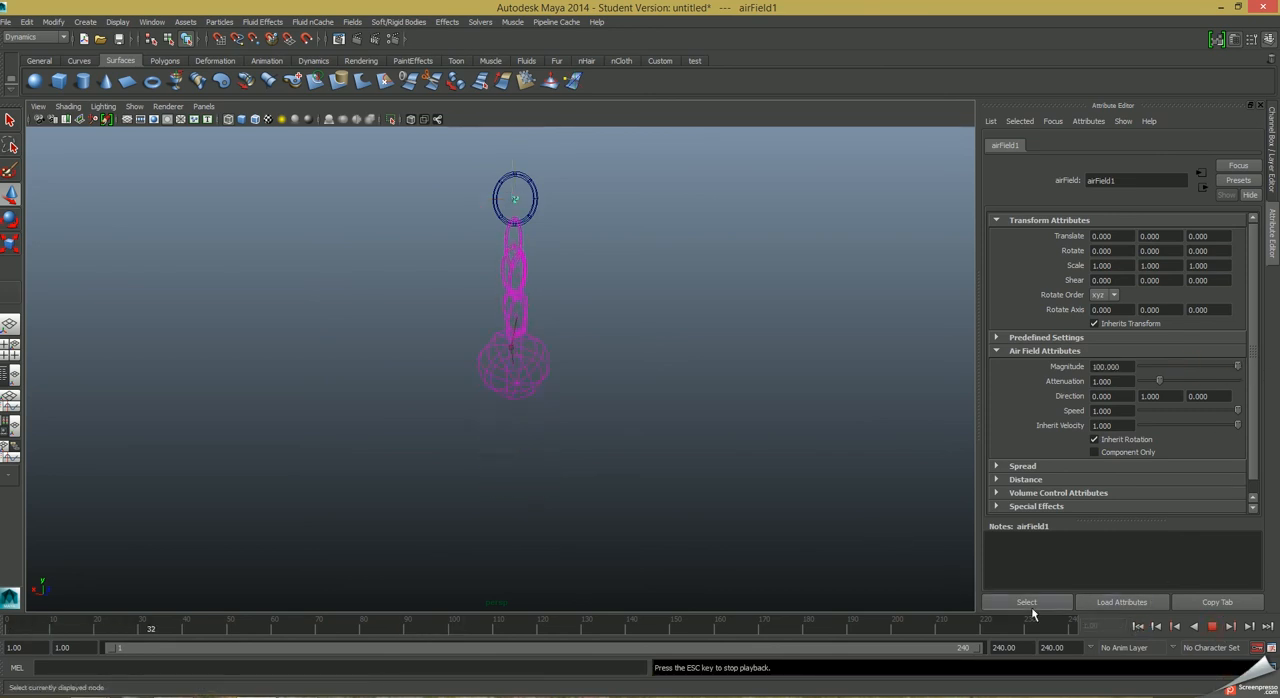
click(1213, 627)
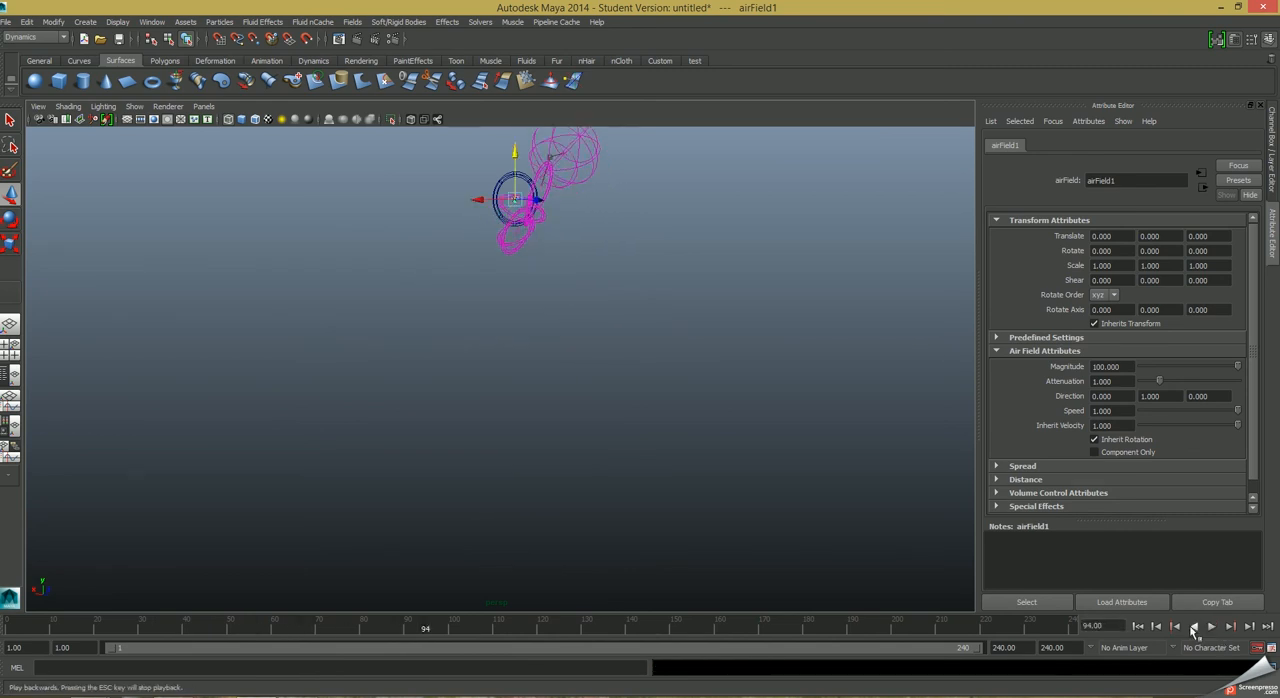
Return to frame 1 and delete the Air field.
click(1139, 627)
key(Delete)
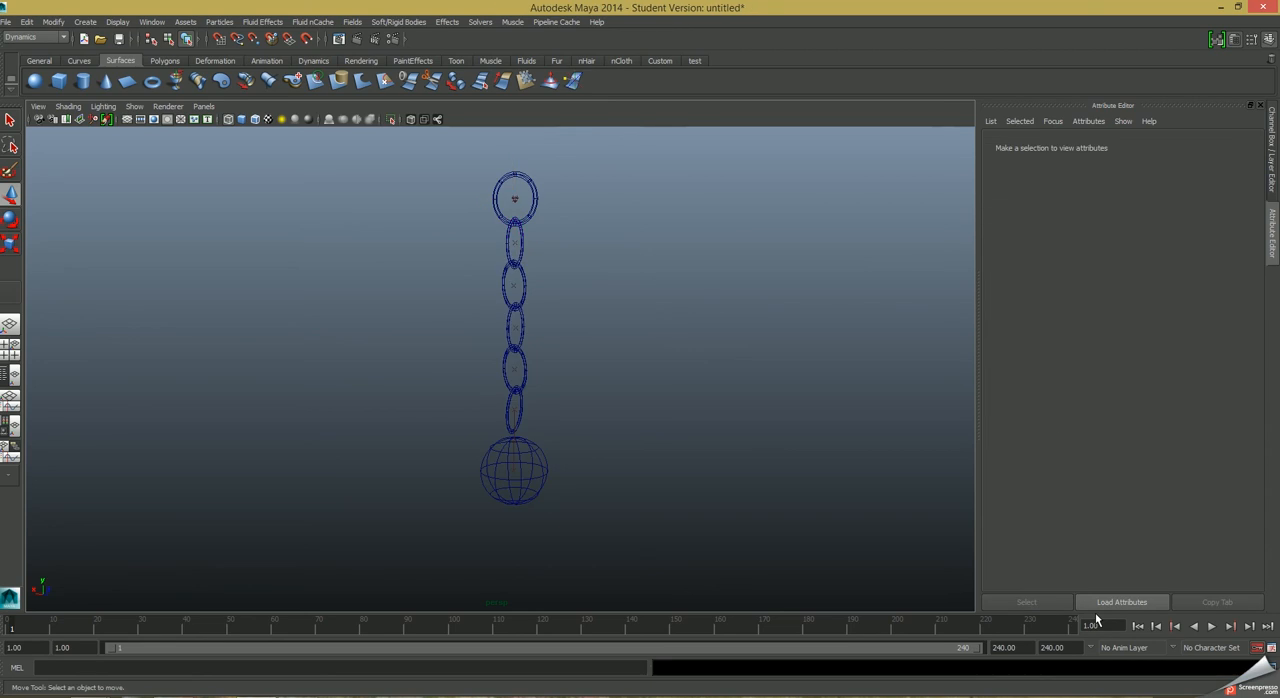
Add a Turbulence field to the sphere and move it down to about -11.37 in Y, at the sphere's centre.
alt+drag(789, 511, 680, 515)
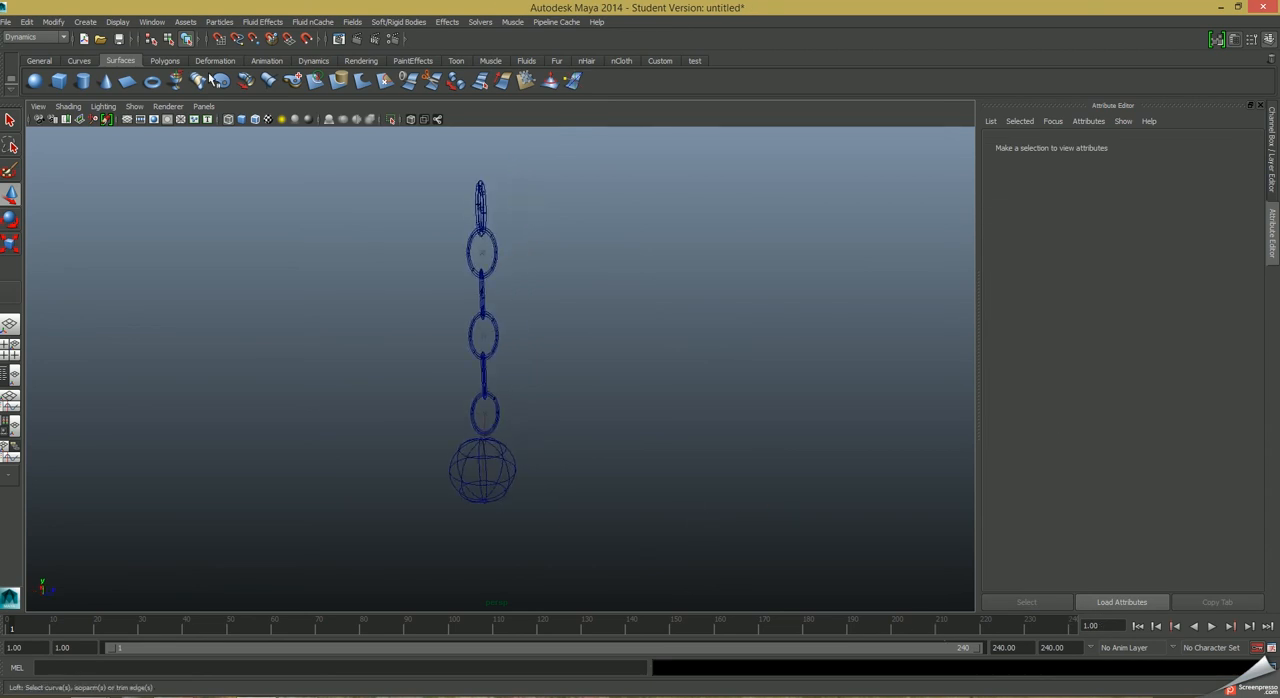
click(352, 22)
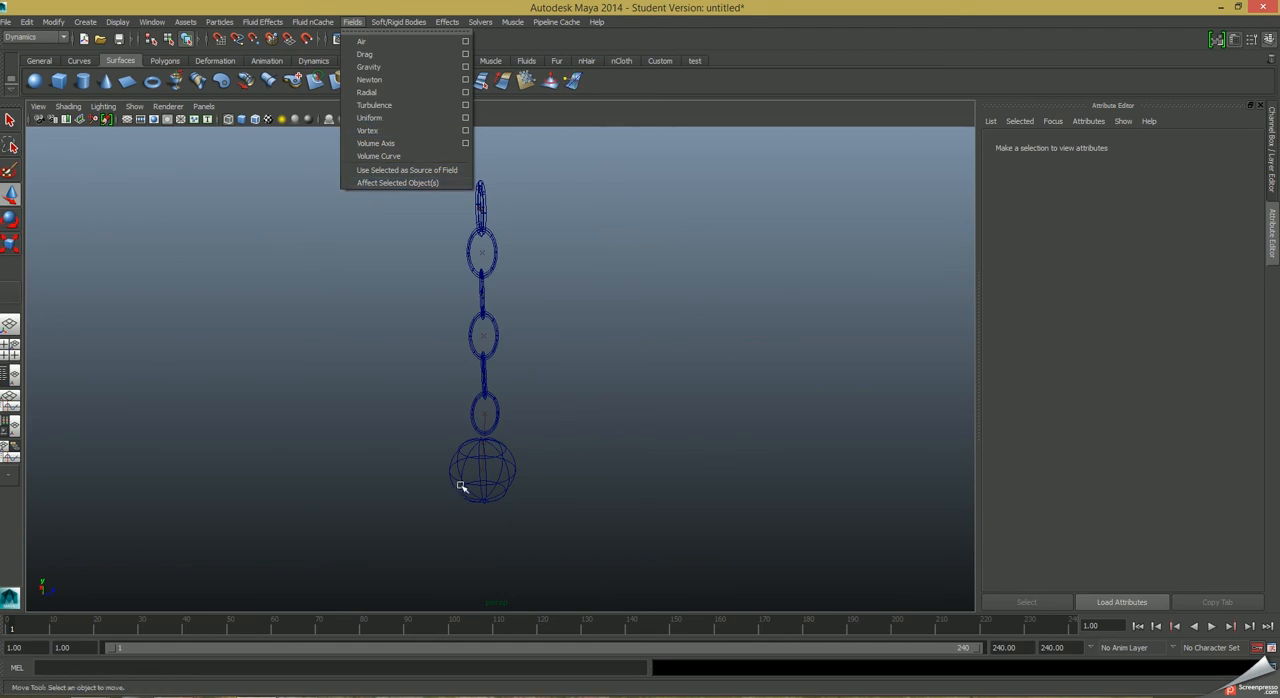
click(461, 487)
click(352, 22)
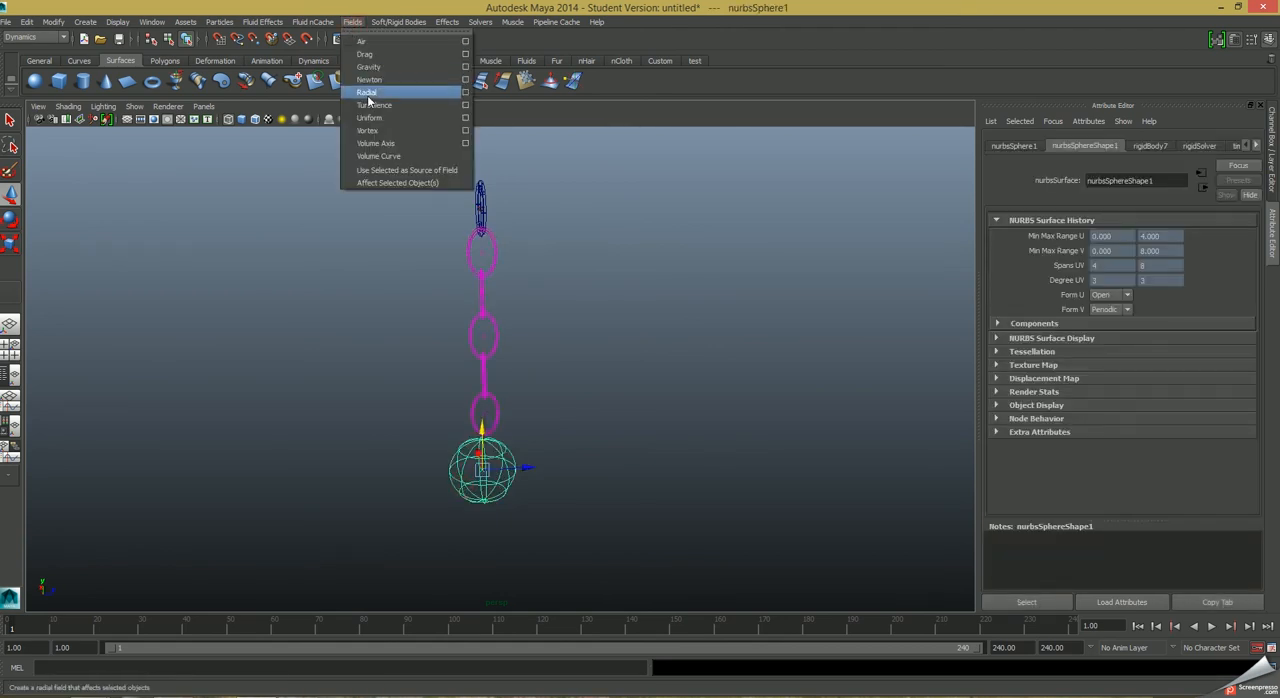
click(373, 106)
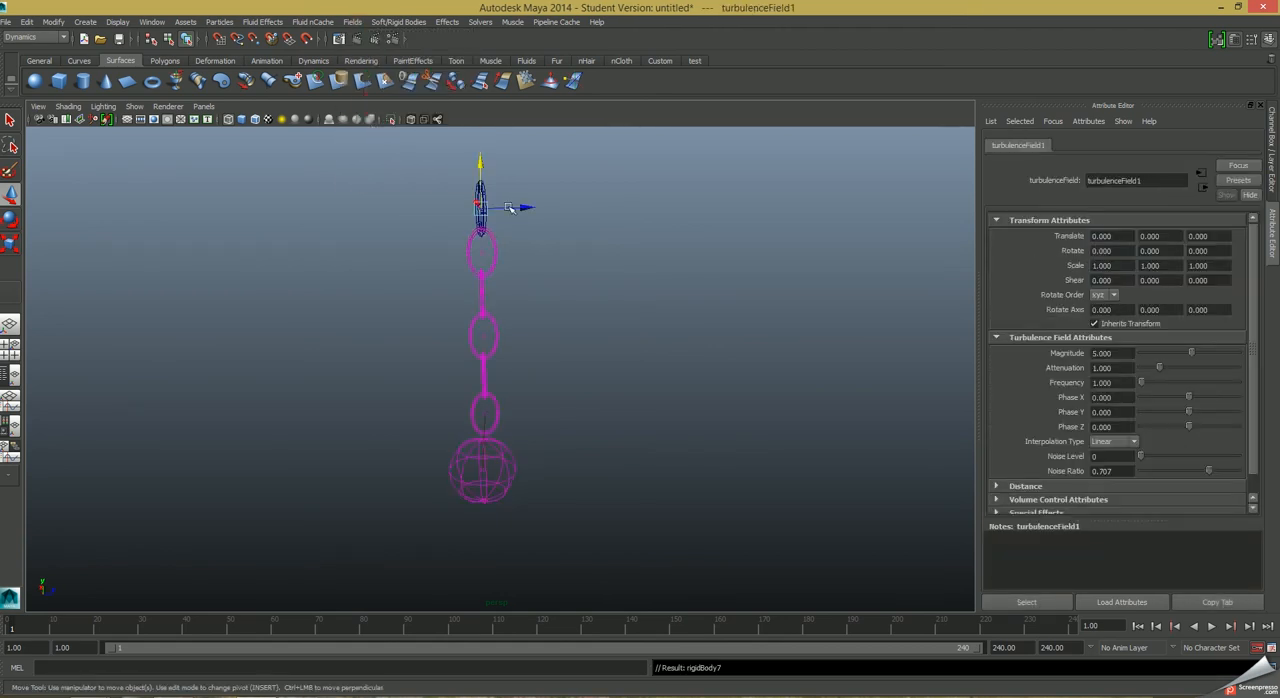
drag(480, 160, 481, 428)
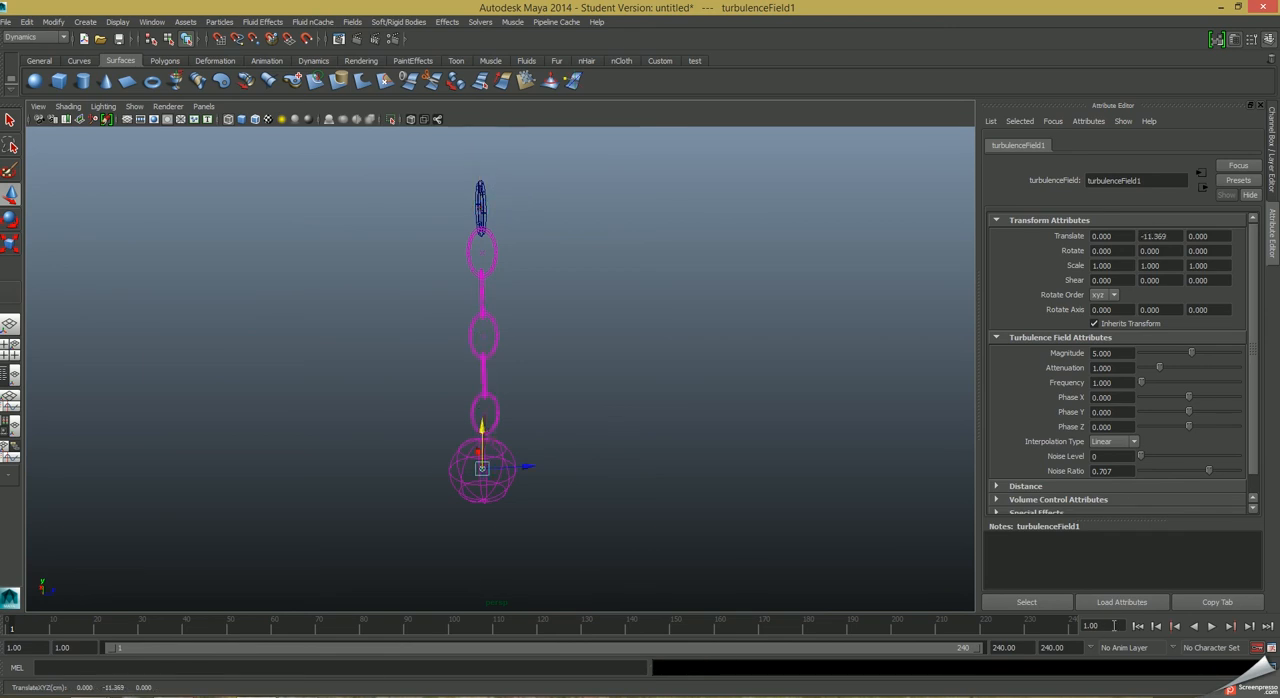
Play the simulation with the Turbulence field, then set its magnitude to 100 and replay from frame 1.
click(1212, 626)
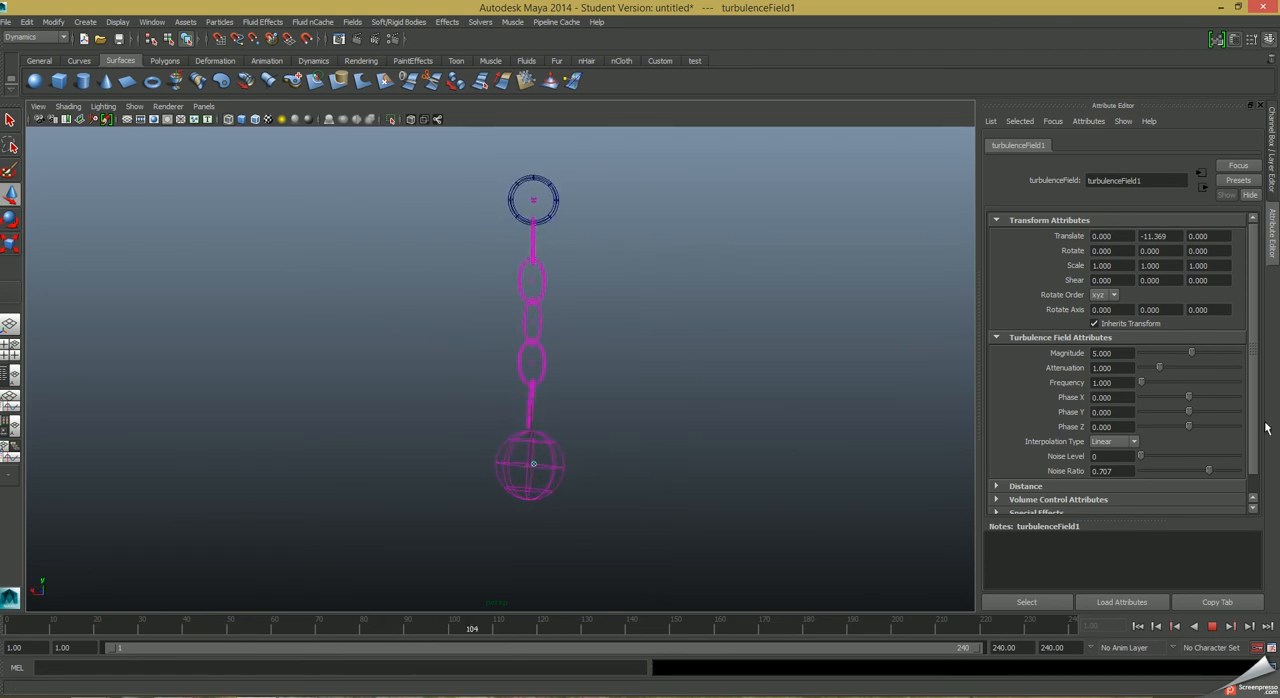
click(1212, 626)
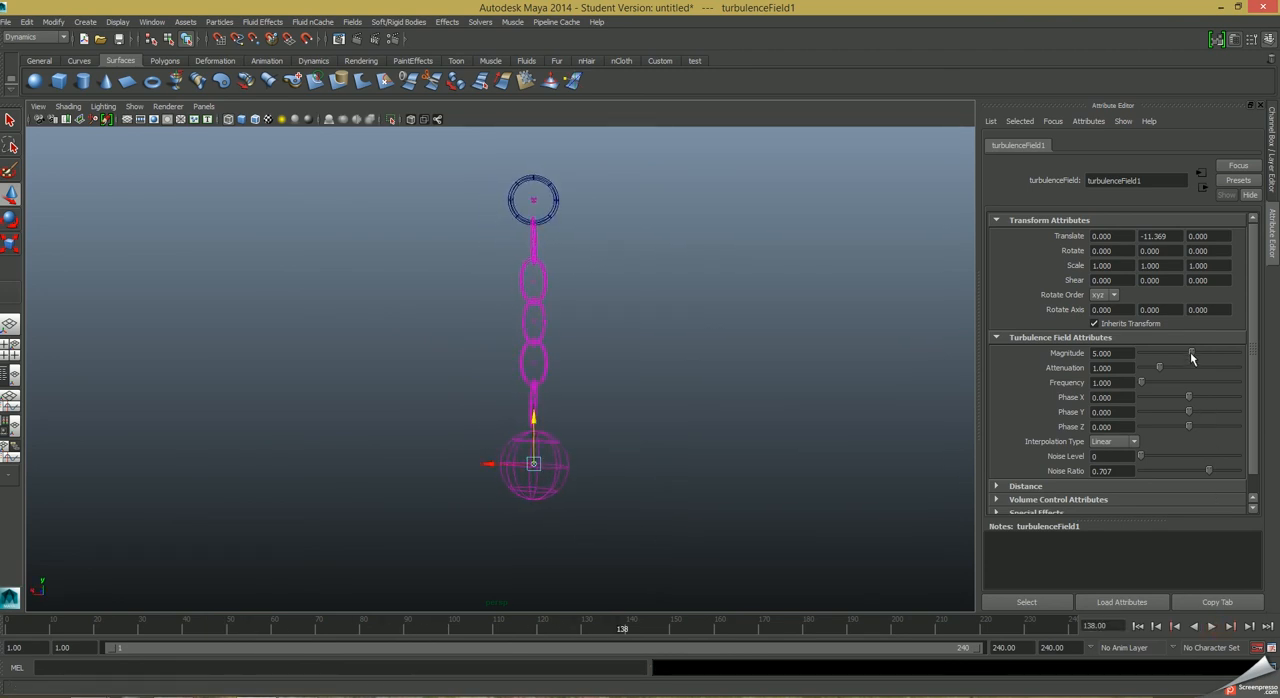
drag(1196, 355, 1240, 354)
click(1138, 626)
click(1212, 626)
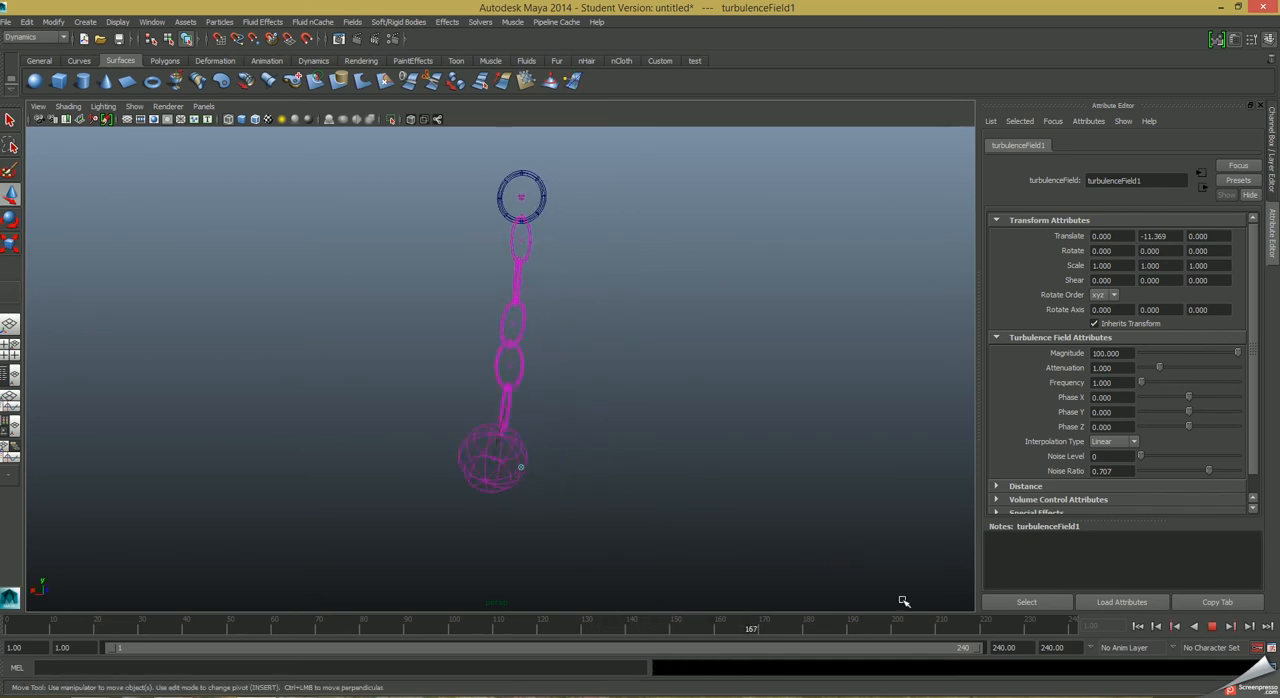
click(1211, 626)
Try the Turbulence field below the sphere at about -13.98 in Y and replay the simulation from frame 1.
drag(520, 425, 520, 486)
click(1137, 627)
click(1211, 627)
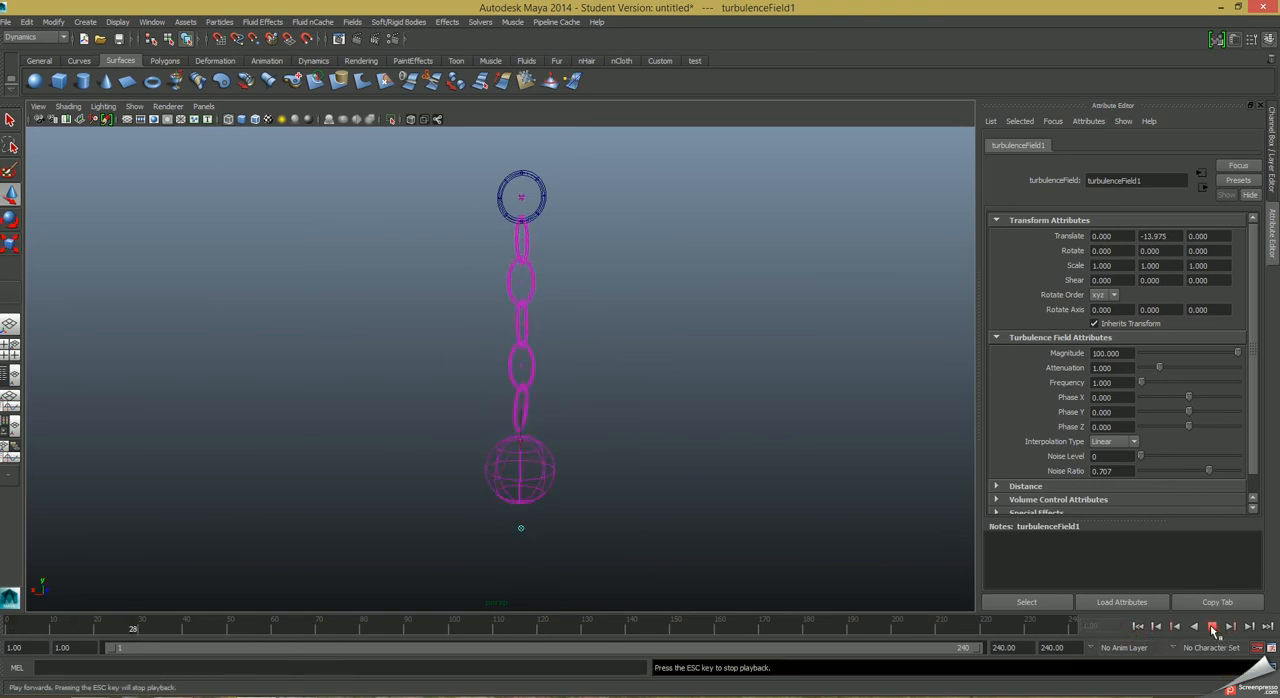
click(1211, 626)
Move the Turbulence field up to about -8.62 in Y, above the sphere, and replay the simulation from frame 1.
drag(528, 481, 526, 355)
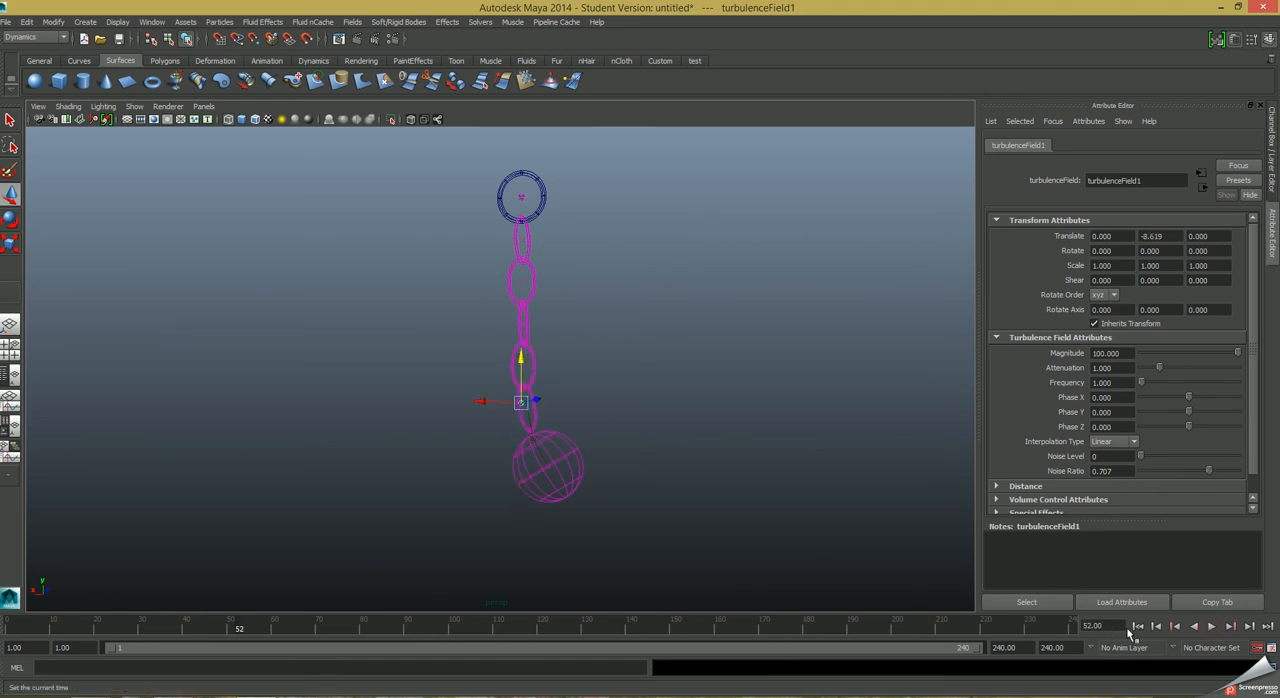
click(1137, 627)
click(1211, 627)
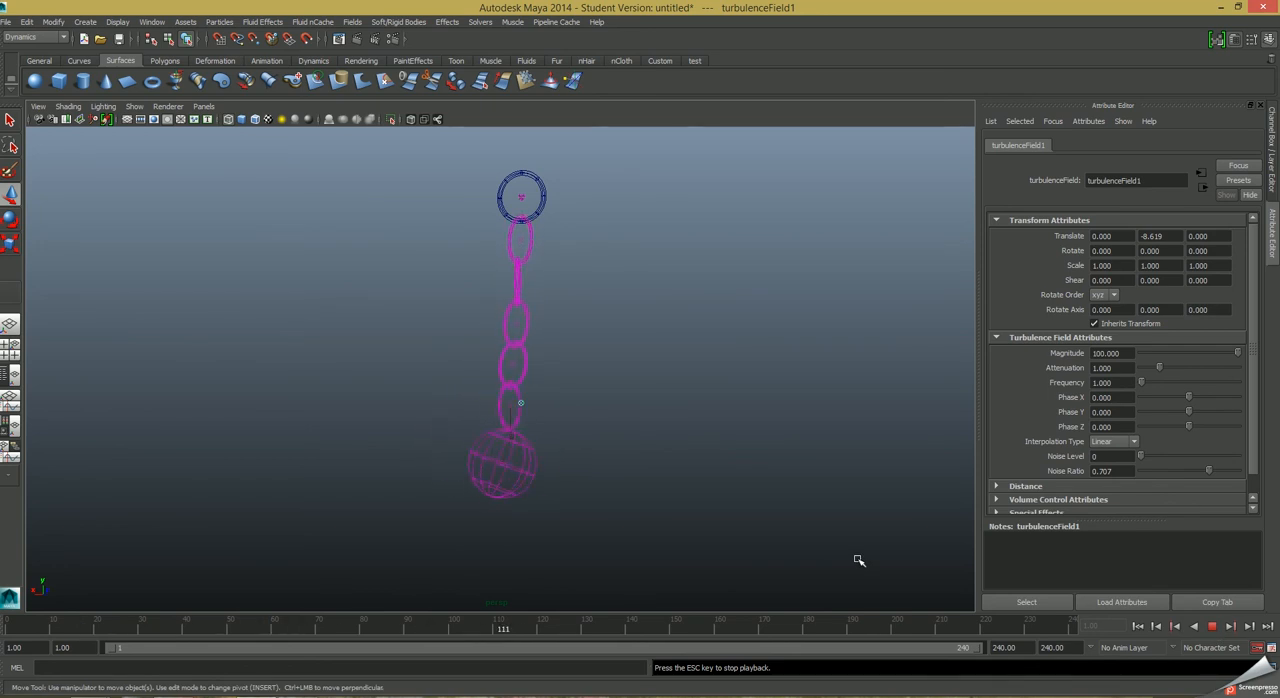
Switch the viewport to smooth shaded display during playback, watch the chain swing, and stop the simulation.
click(551, 518)
key(5)
click(484, 458)
click(677, 571)
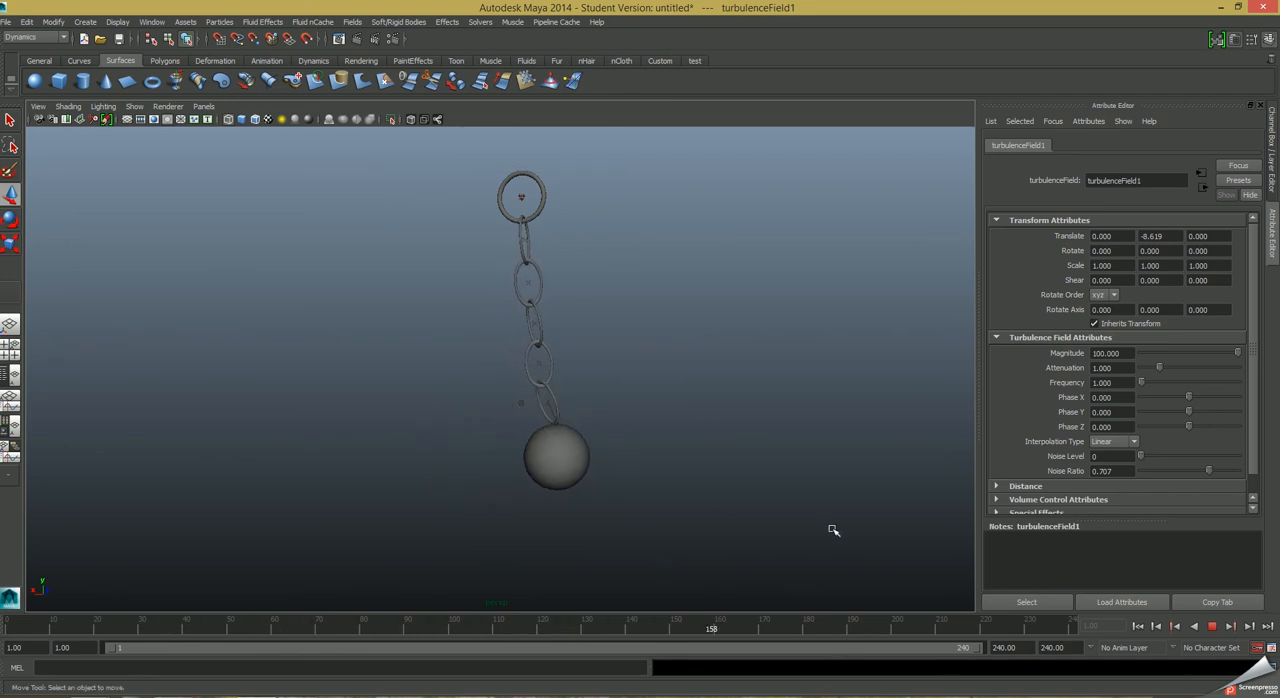
click(1211, 626)
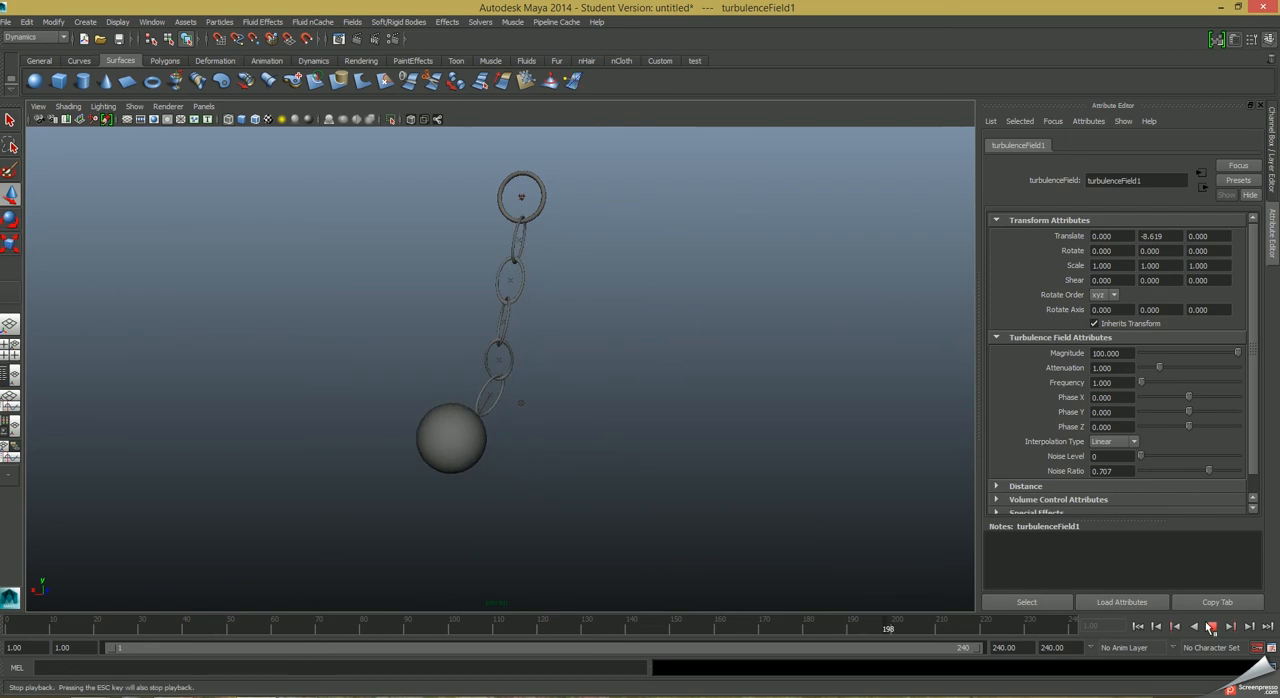